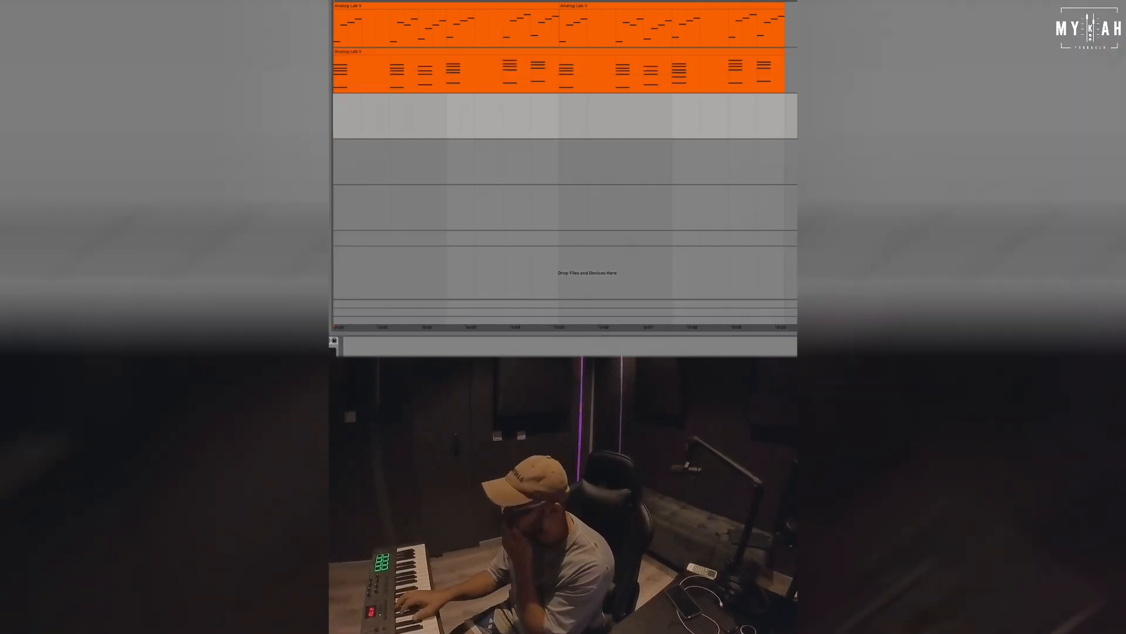
Step: Remove the freeze tails following the frozen Analog Lab V clips and toggle the NS1 device ahead of EQ Eight
{"action": "key", "text": "F9"}
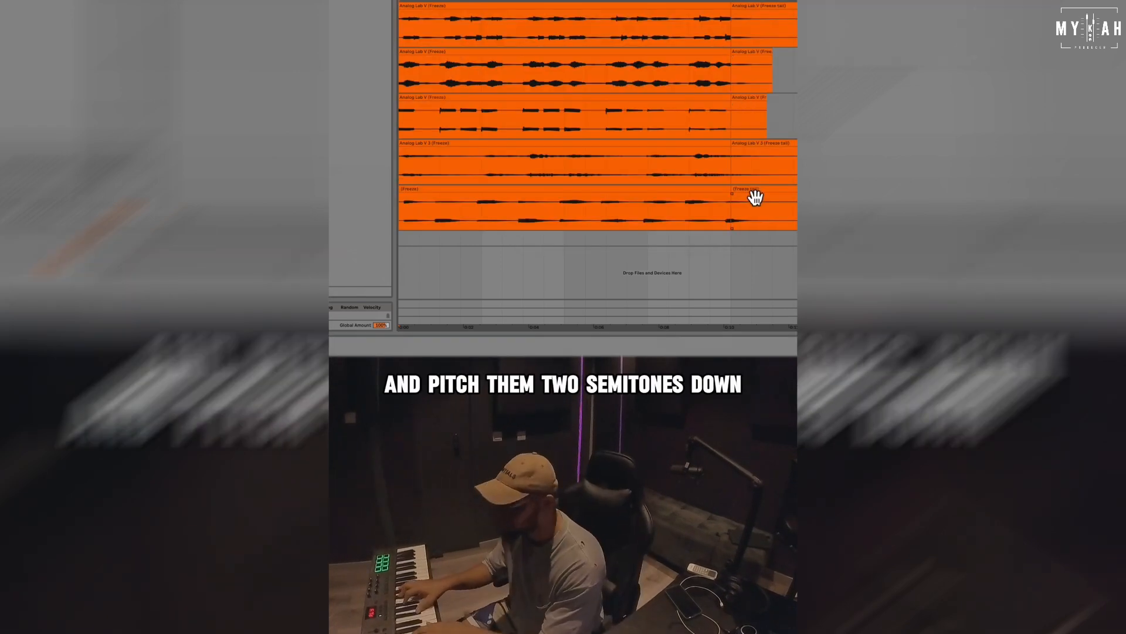
{"action": "left_click_drag", "start_coordinate": [749, 193], "coordinate": [741, 59]}
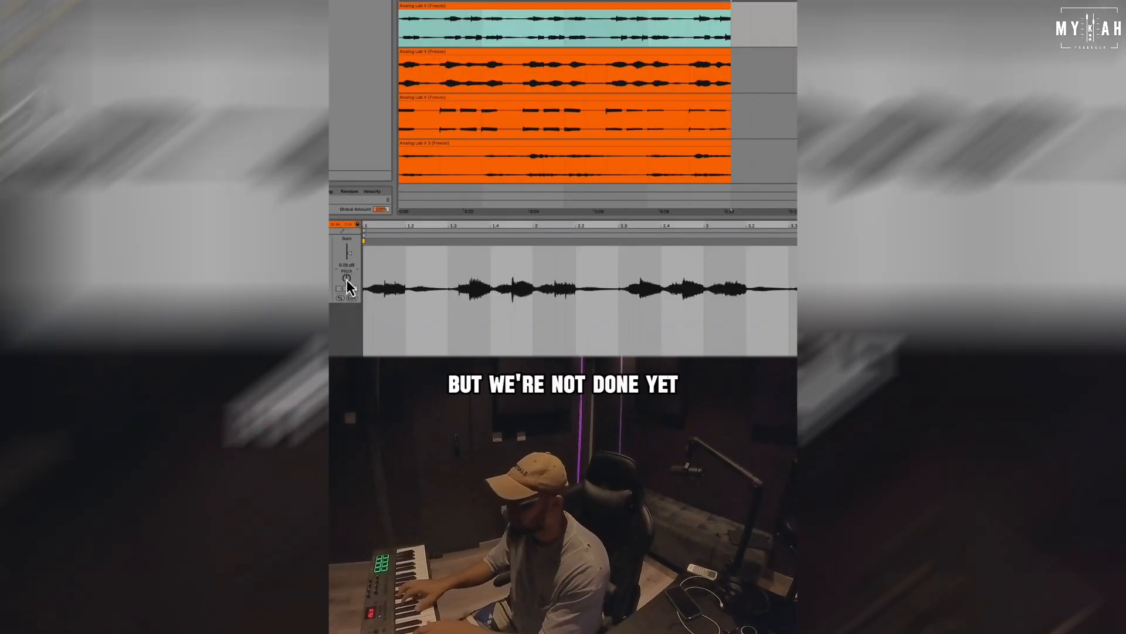
{"action": "left_click", "coordinate": [432, 66]}
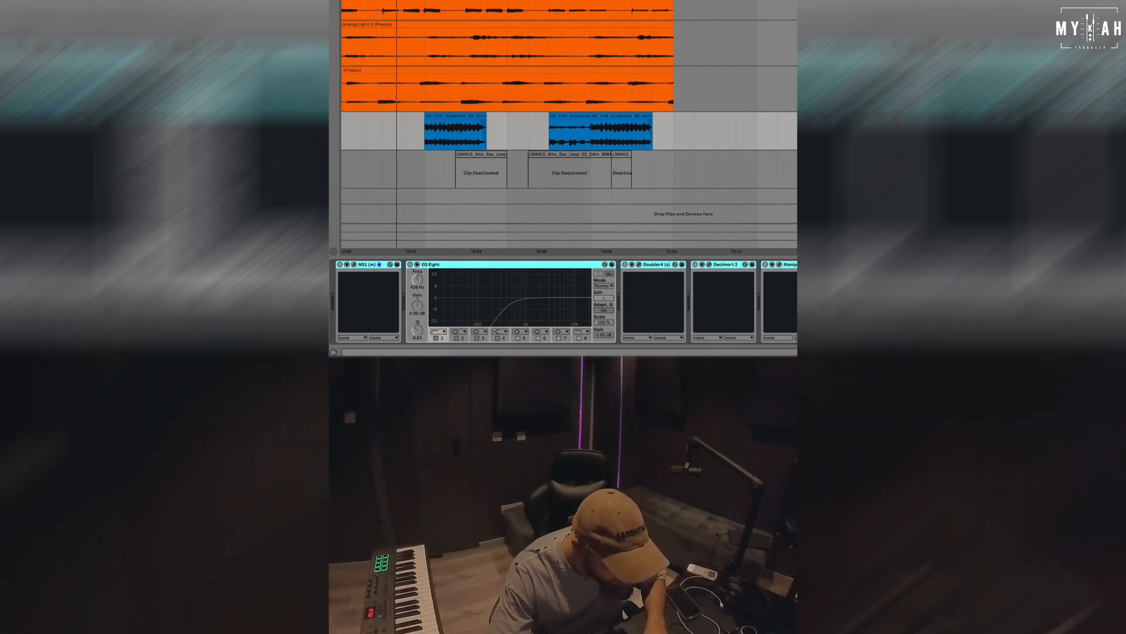
{"action": "left_click", "coordinate": [340, 265]}
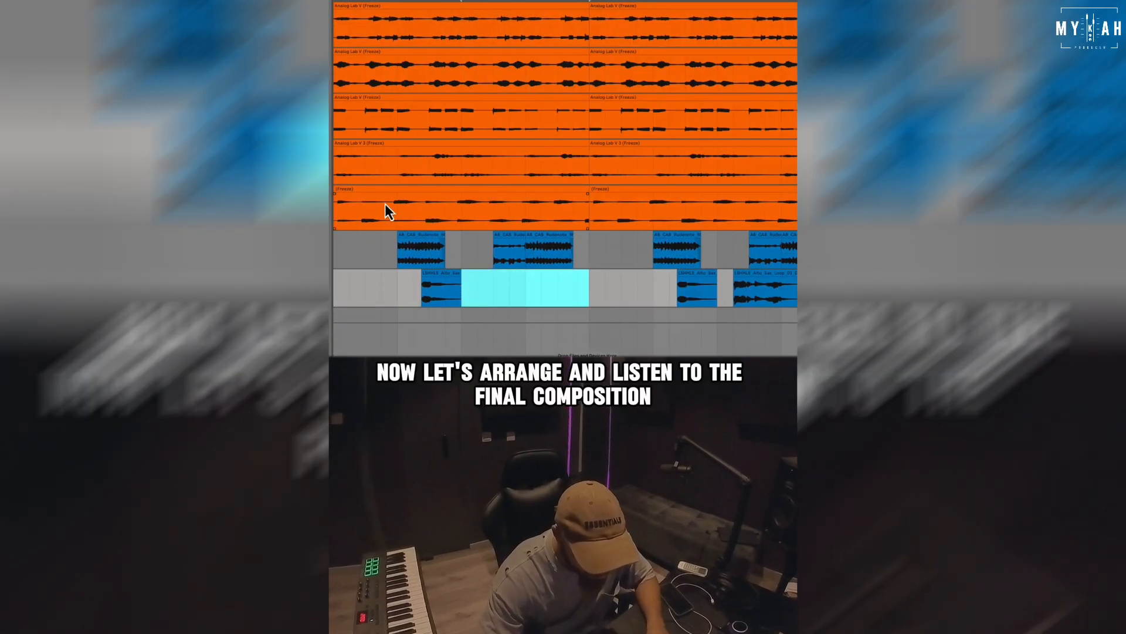
Step: Thin out the arrangement by deleting both clips on the fifth frozen track and the first clip on the third
{"action": "left_click", "coordinate": [387, 189]}
{"action": "key", "text": "Delete"}
{"action": "left_click", "coordinate": [394, 99]}
{"action": "key", "text": "Delete"}
{"action": "left_click", "coordinate": [622, 190]}
{"action": "key", "text": "Delete"}
{"action": "left_click_drag", "start_coordinate": [631, 290], "coordinate": [698, 294]}
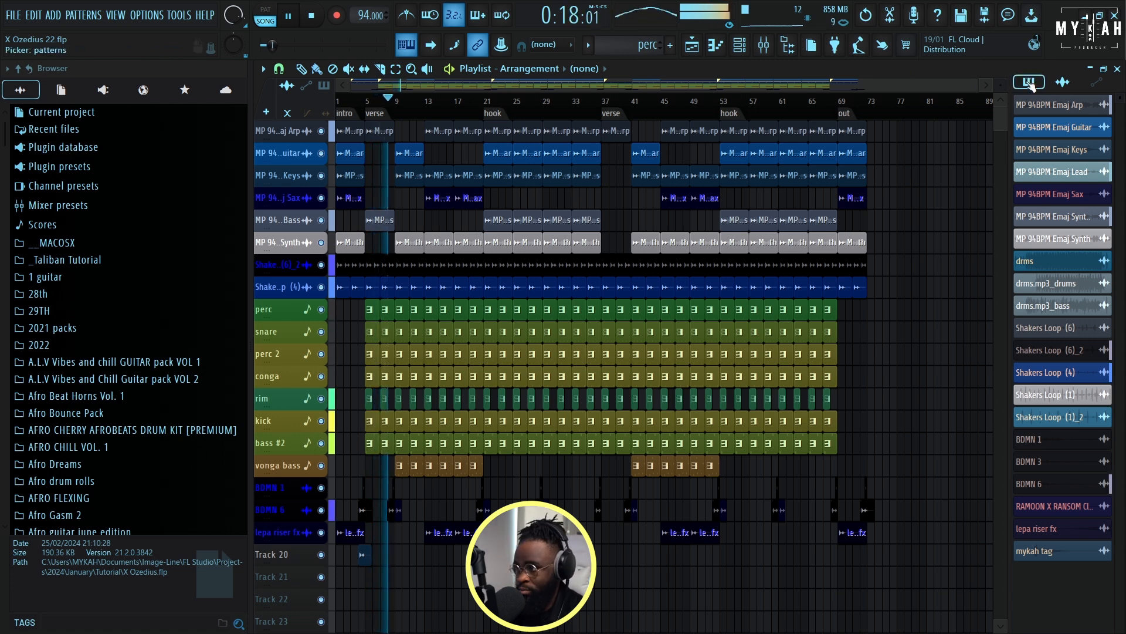
Step: In FL Studio, list the patterns in the picker, stop playback, and set the first hook from bar 21 to 37 as the playback range
{"action": "left_click", "coordinate": [1029, 82]}
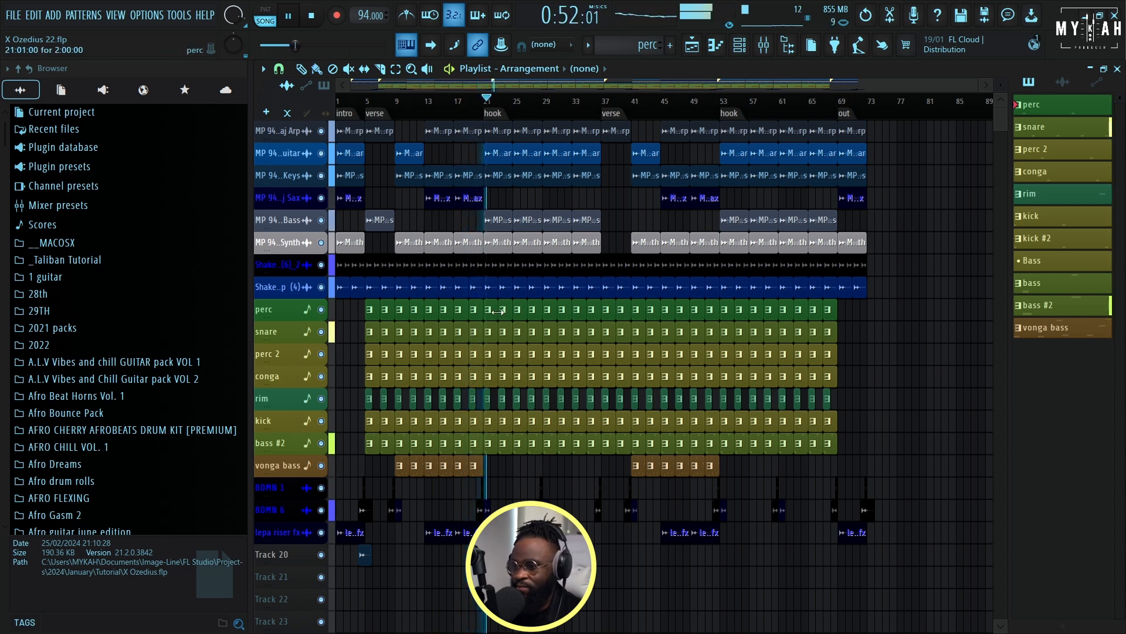
{"action": "key", "text": "space"}
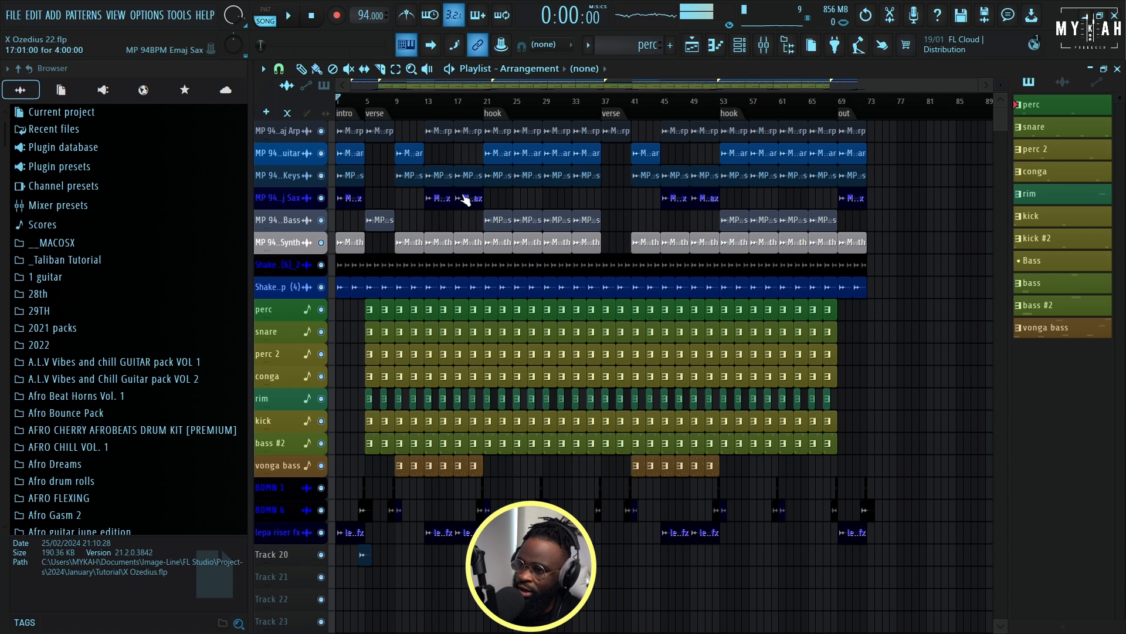
{"action": "scroll", "coordinate": [453, 103], "scroll_direction": "up", "scroll_amount": 6}
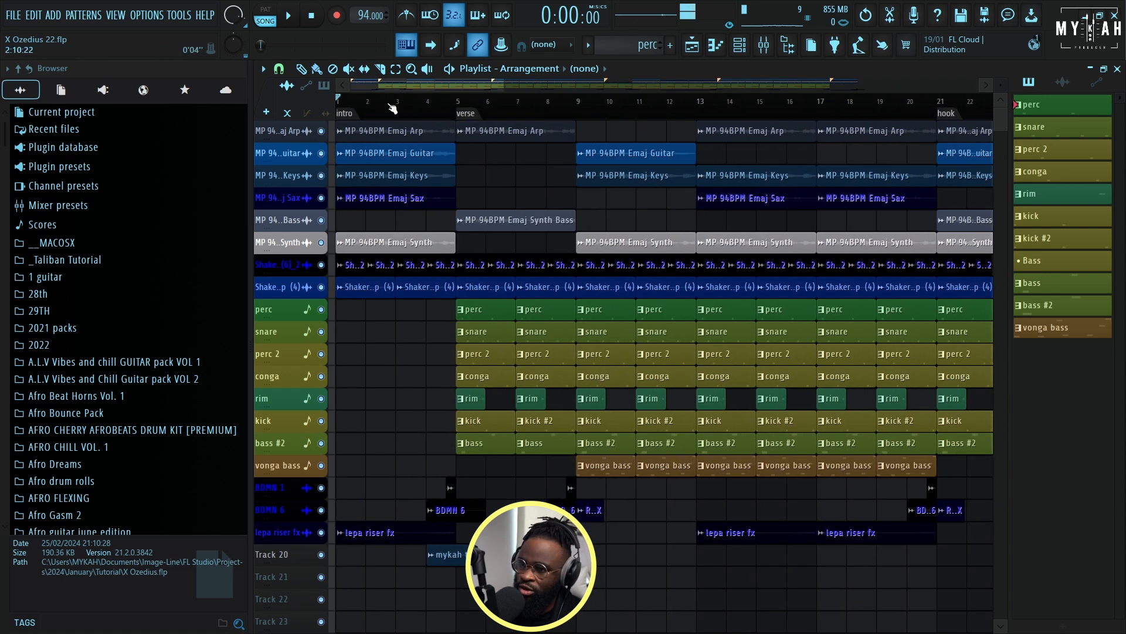
{"action": "scroll", "coordinate": [452, 104], "scroll_direction": "down", "scroll_amount": 3}
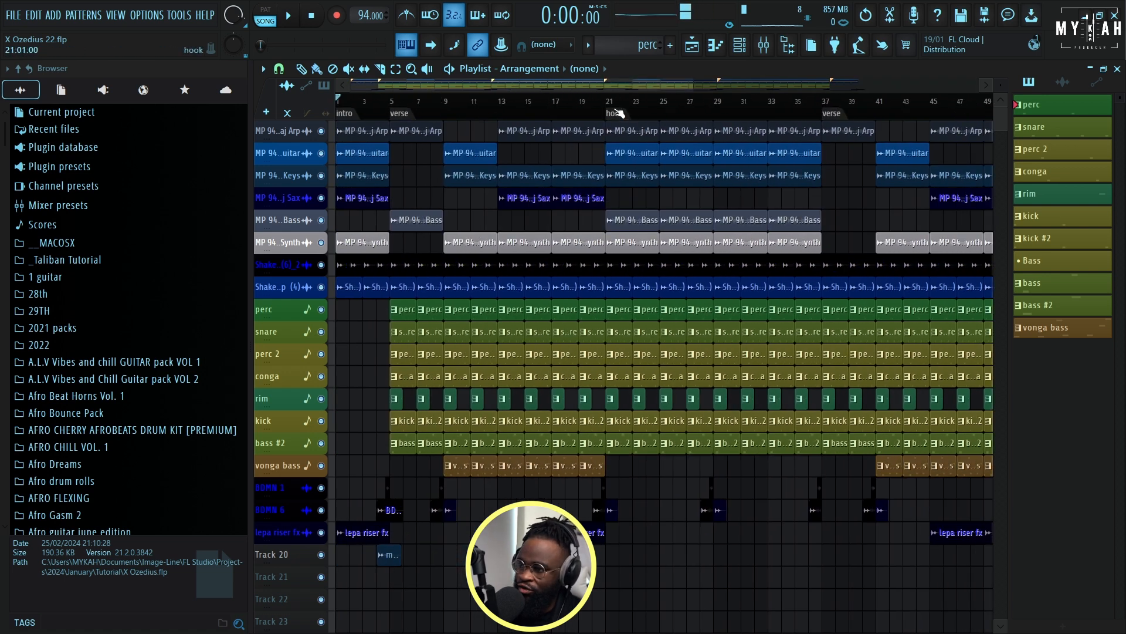
{"action": "left_click", "coordinate": [610, 112]}
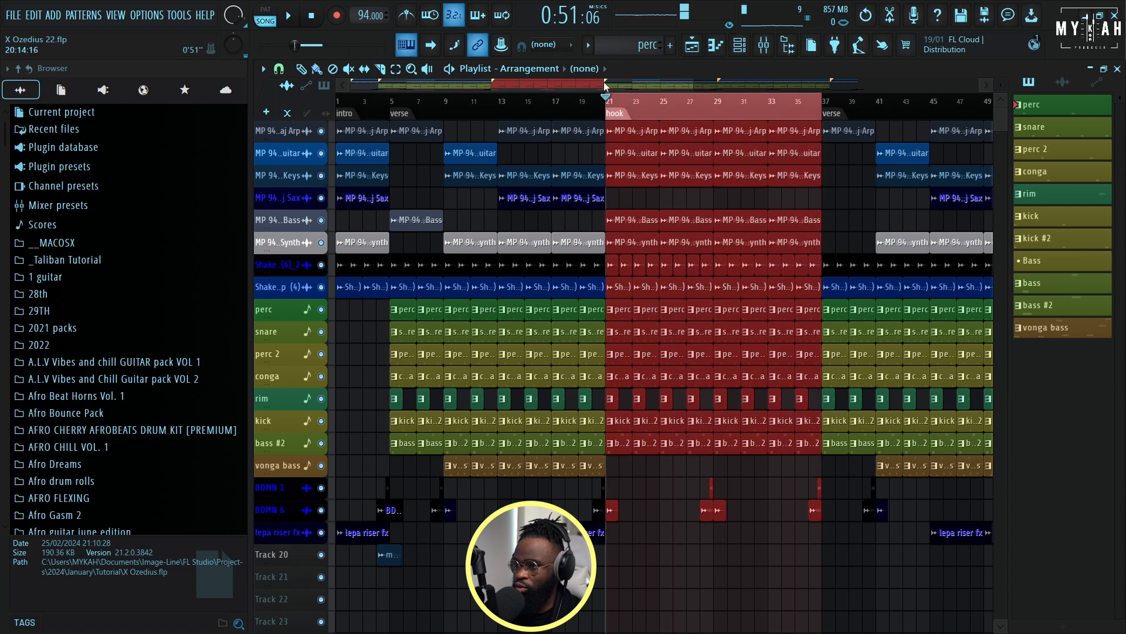
{"action": "scroll", "coordinate": [603, 108], "scroll_direction": "up", "scroll_amount": 4}
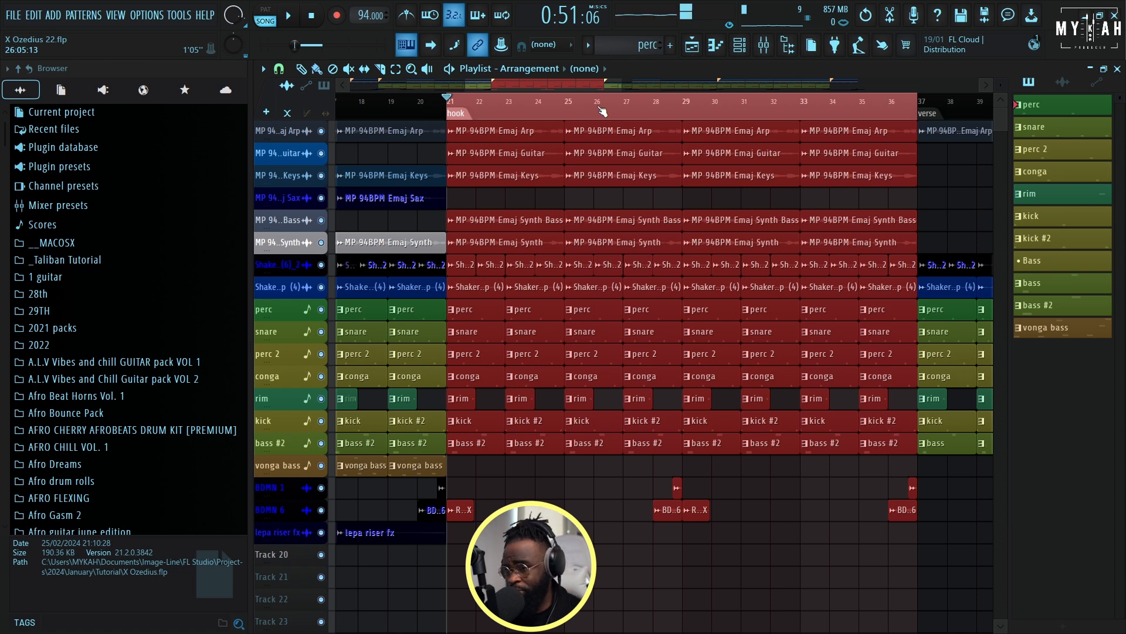
{"action": "left_click", "coordinate": [589, 248]}
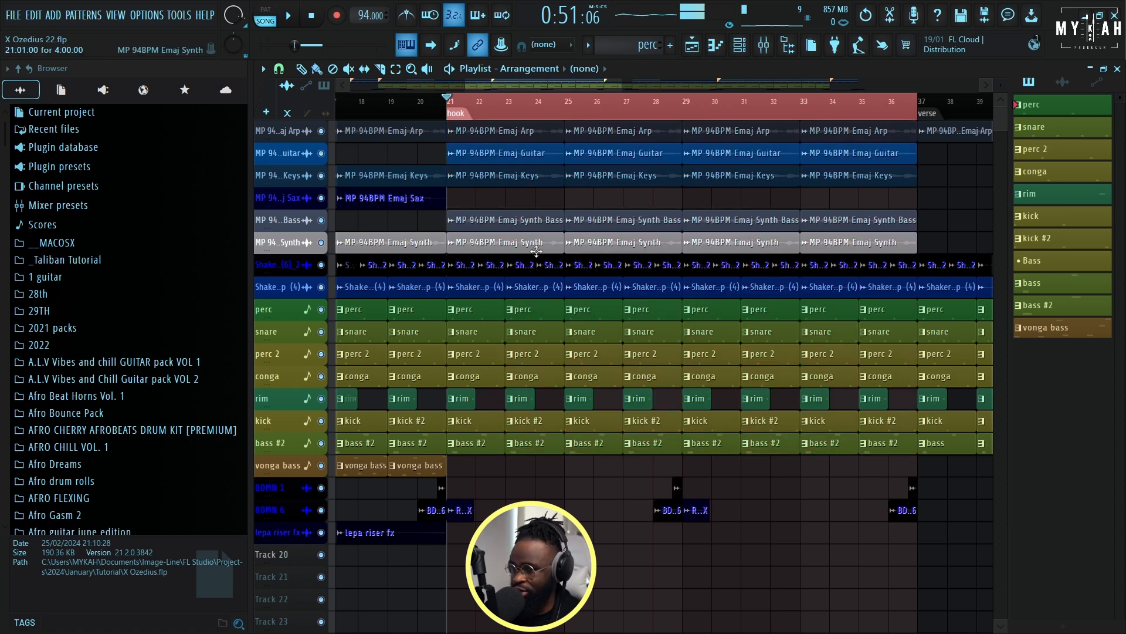
Step: Solo the perc track and play the hook with the Channel rack placed below the perc clips
{"action": "right_click", "coordinate": [321, 309]}
{"action": "left_click", "coordinate": [533, 302]}
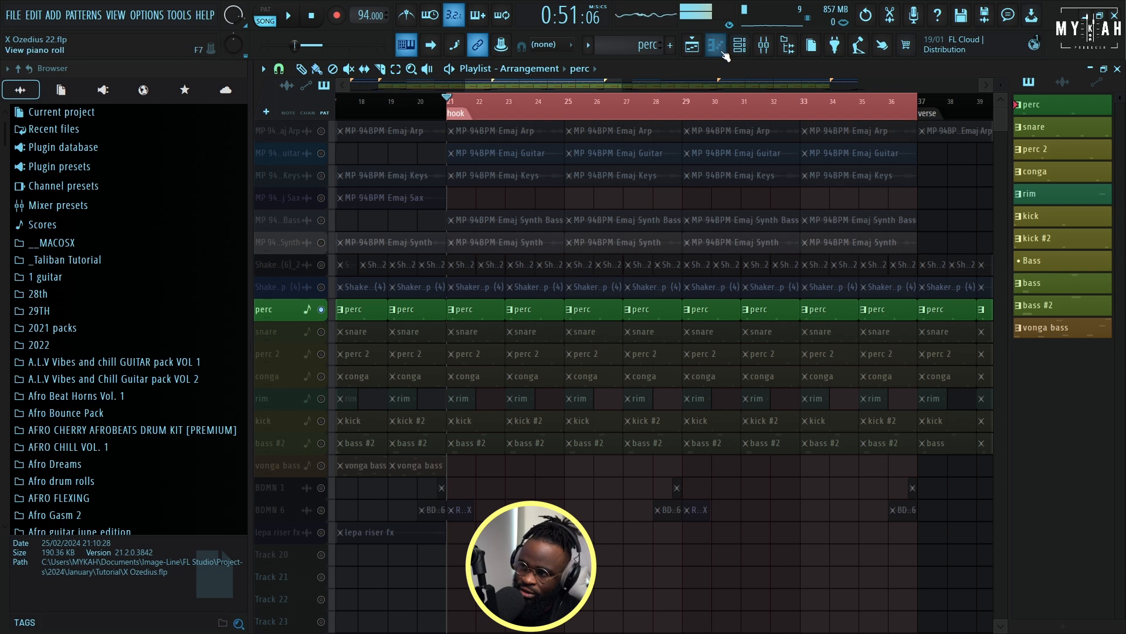
{"action": "left_click", "coordinate": [739, 45]}
{"action": "key", "text": "space"}
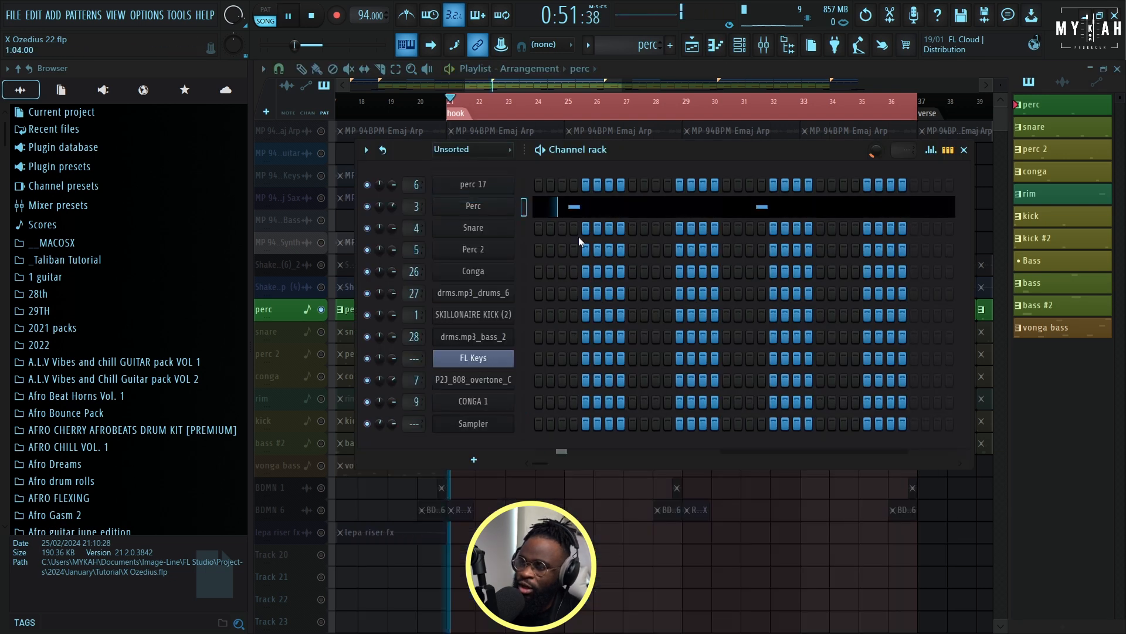
{"action": "left_click_drag", "start_coordinate": [650, 146], "coordinate": [633, 429]}
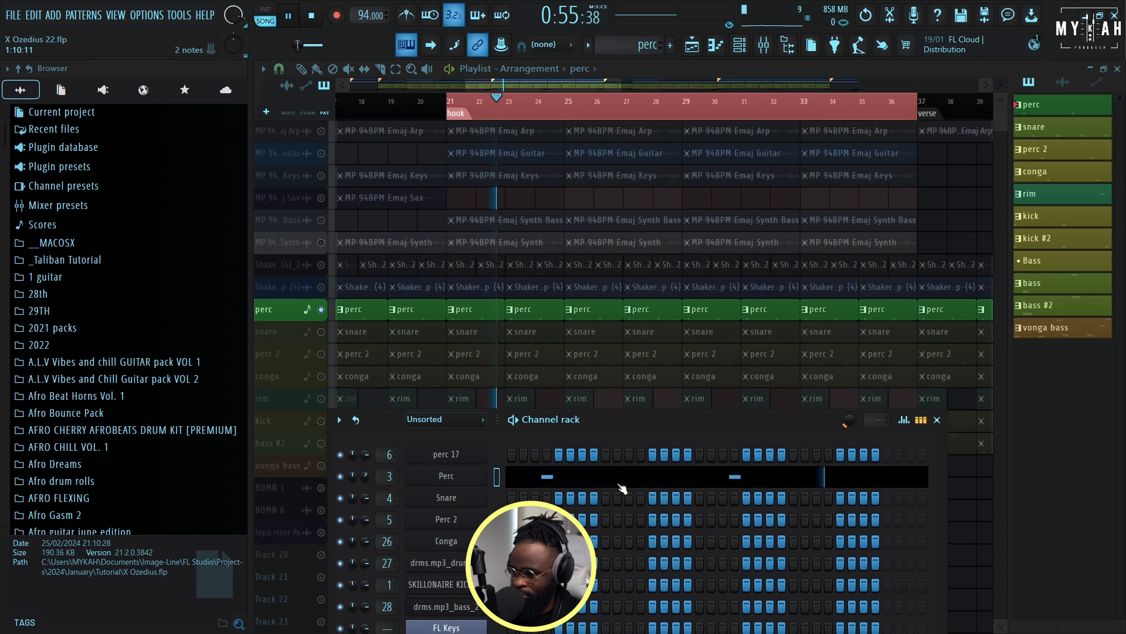
Step: Shorten all C5 notes of the Perc pattern in the piano roll and play them back with the Channel rack shown
{"action": "left_click", "coordinate": [621, 487]}
{"action": "key", "text": "space"}
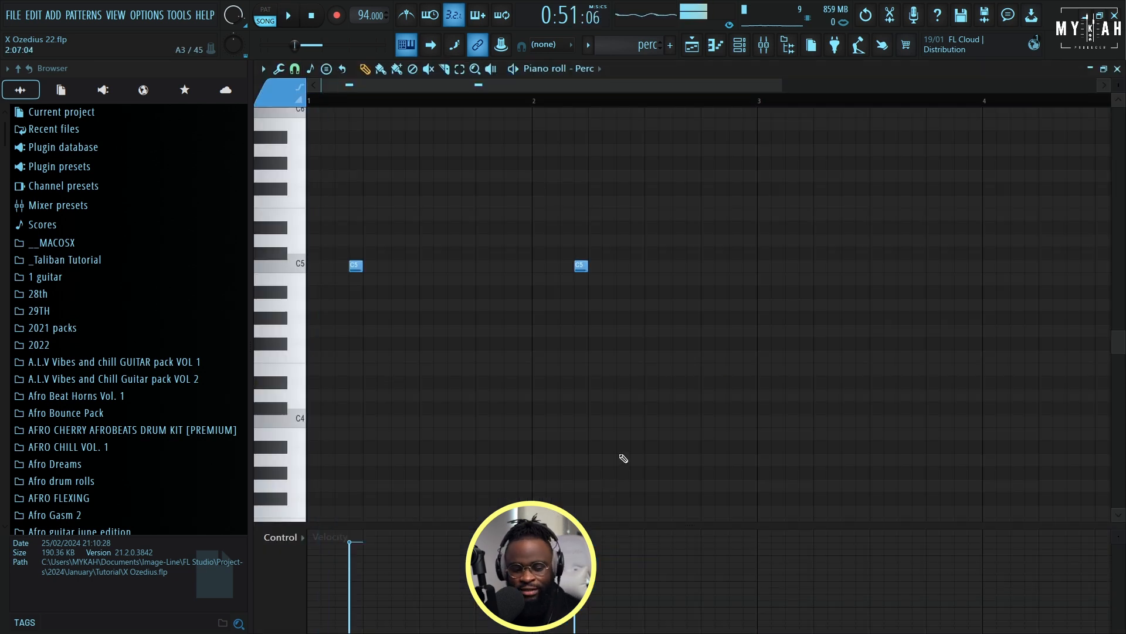
{"action": "key", "text": "ctrl+a"}
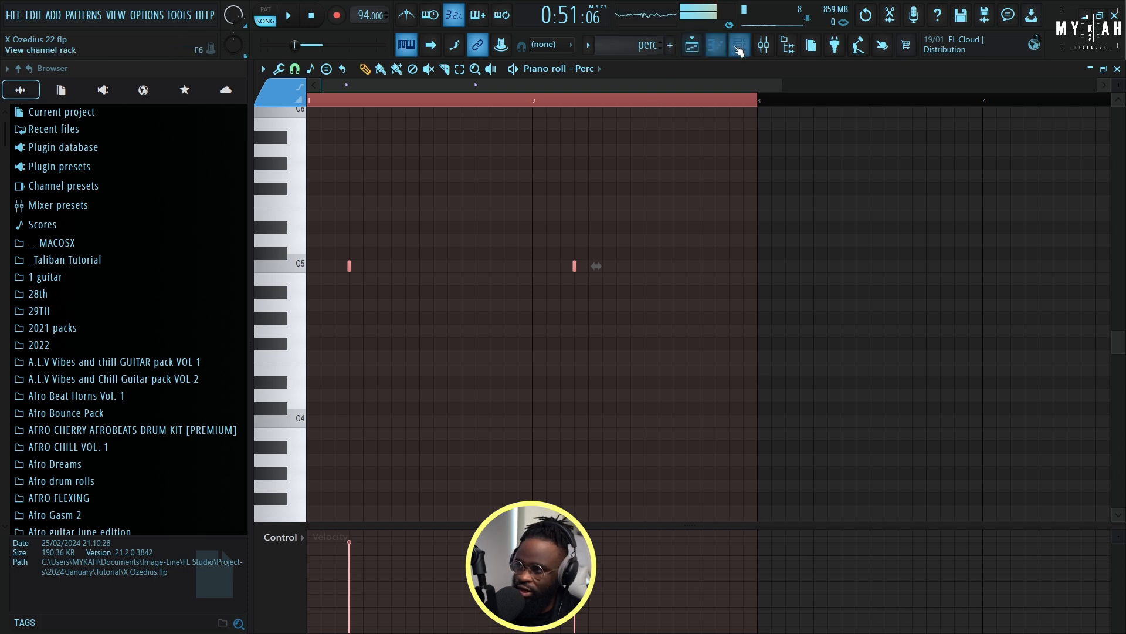
{"action": "key", "text": "F6"}
{"action": "key", "text": "space"}
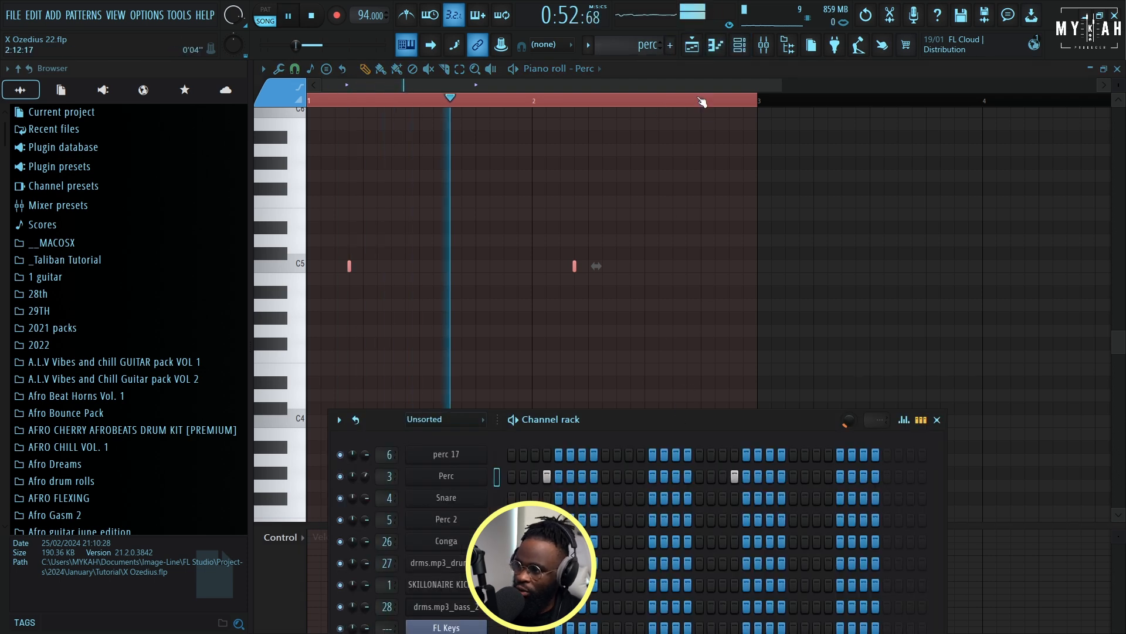
Step: Unmute the snare track, shorten all Snare notes in the piano roll, and show their steps in the Channel rack
{"action": "key", "text": "F5"}
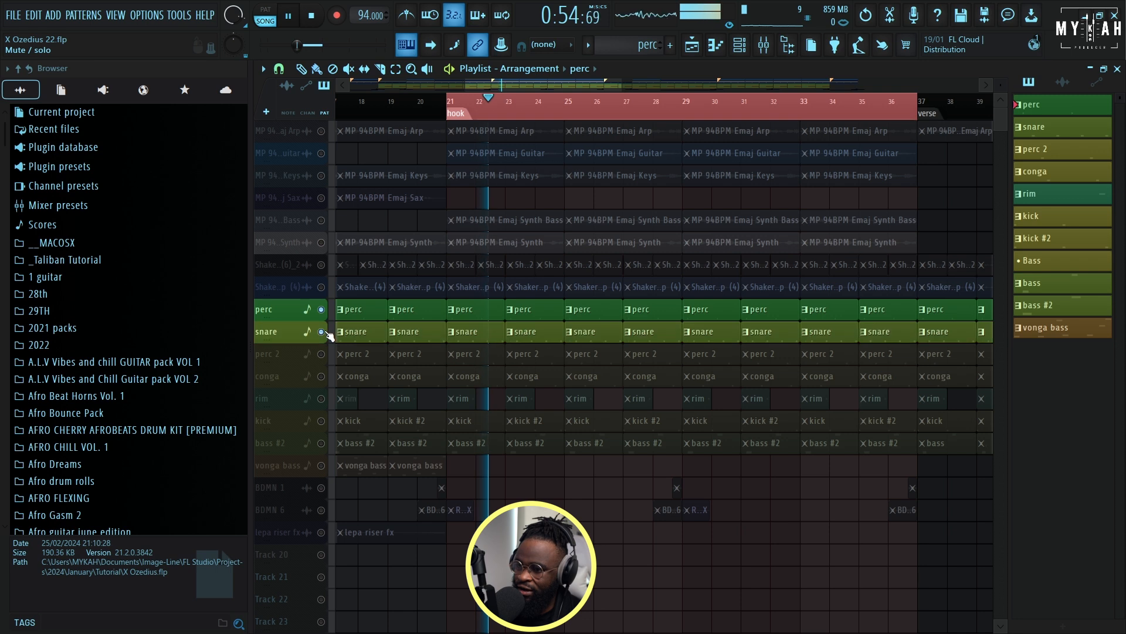
{"action": "double_click", "coordinate": [465, 332]}
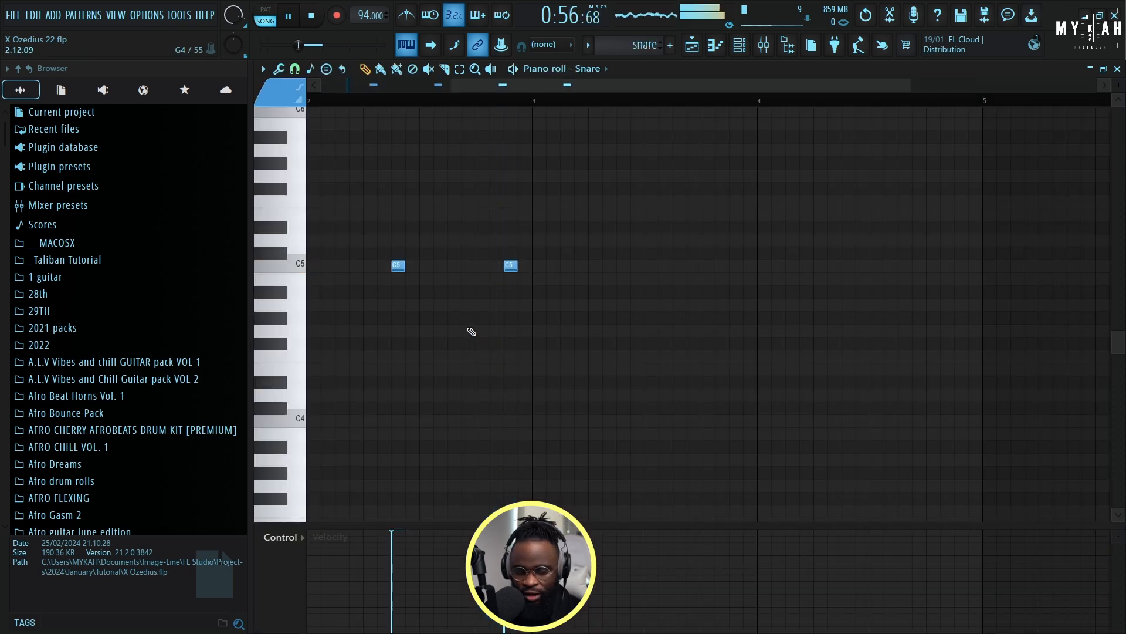
{"action": "key", "text": "ctrl+a"}
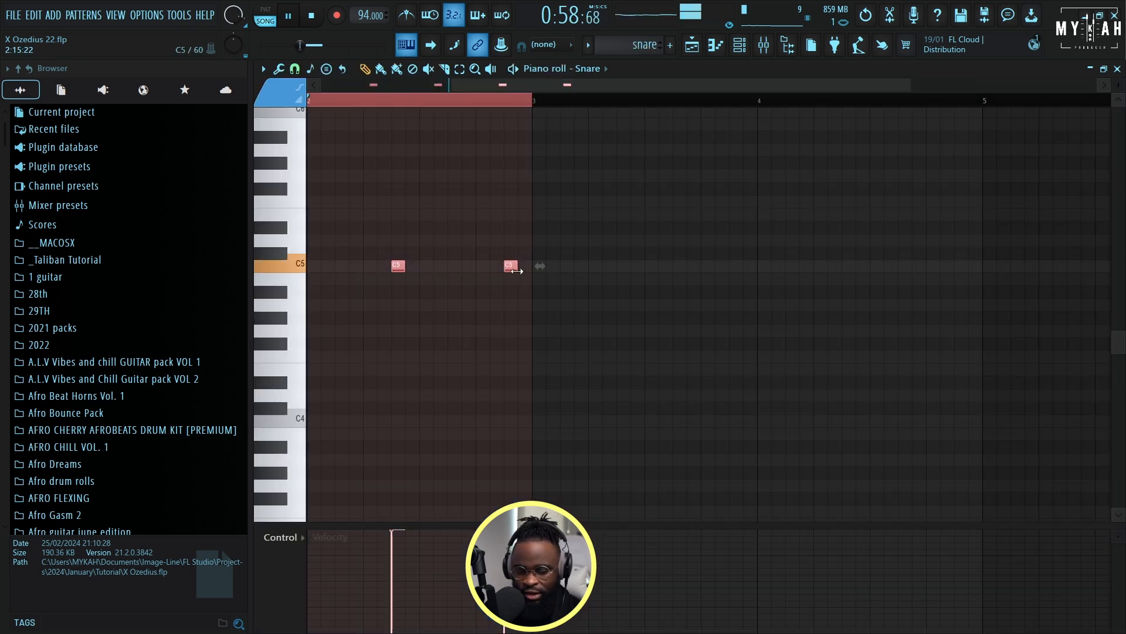
{"action": "left_click_drag", "start_coordinate": [517, 270], "coordinate": [425, 282]}
{"action": "left_click", "coordinate": [740, 46]}
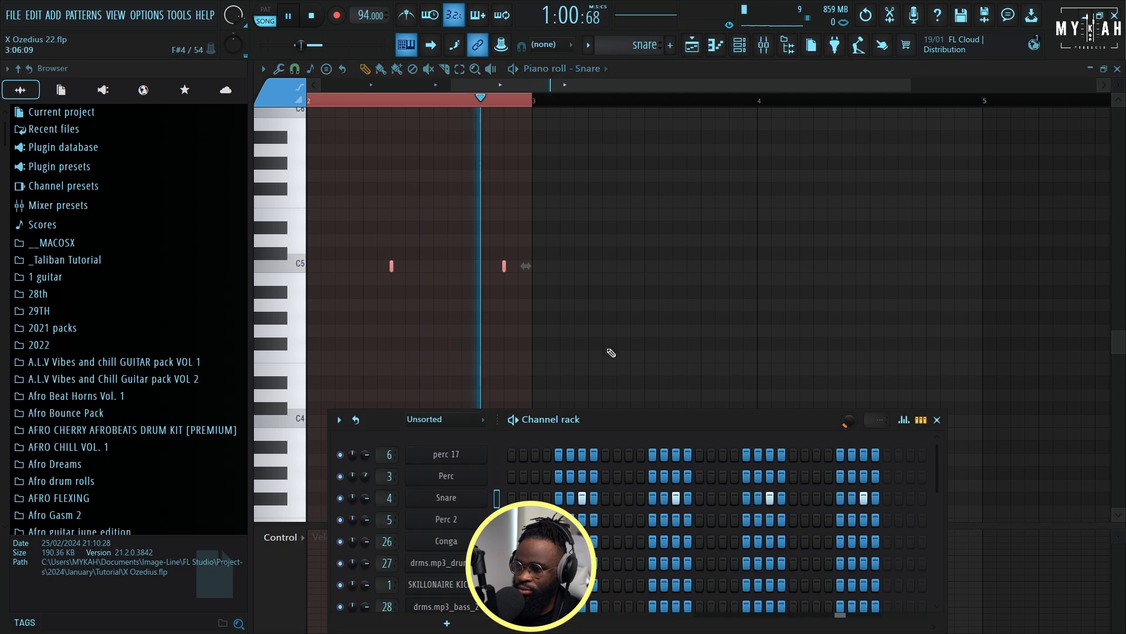
Step: Unmute the perc 2 track and shorten all its C5 notes in the piano roll
{"action": "left_click", "coordinate": [694, 47]}
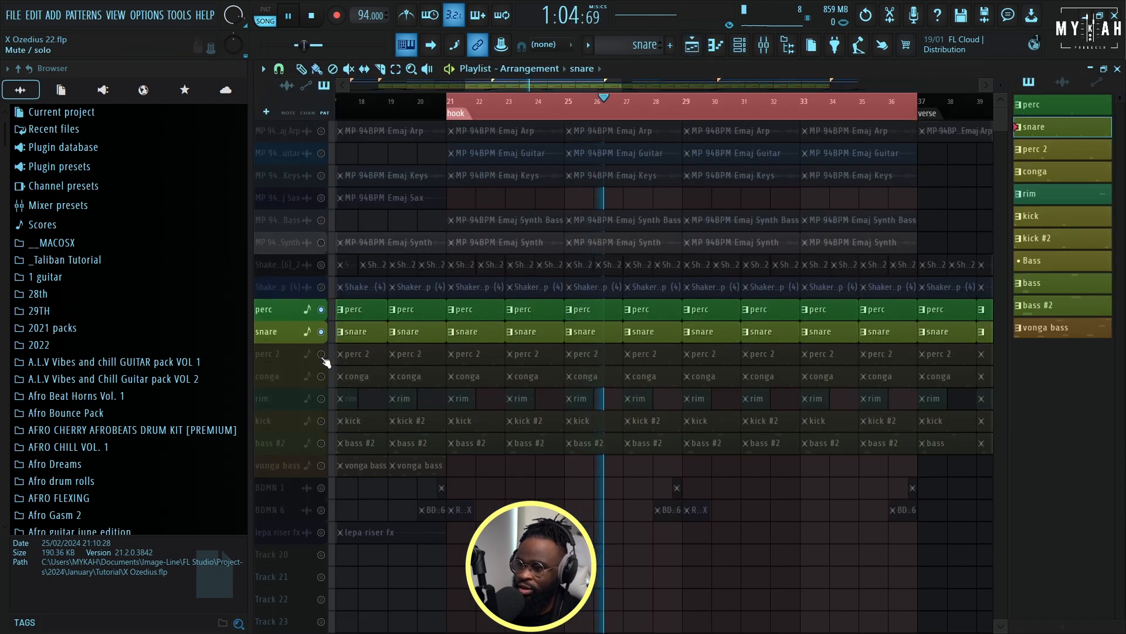
{"action": "left_click", "coordinate": [321, 354]}
{"action": "left_click", "coordinate": [464, 354]}
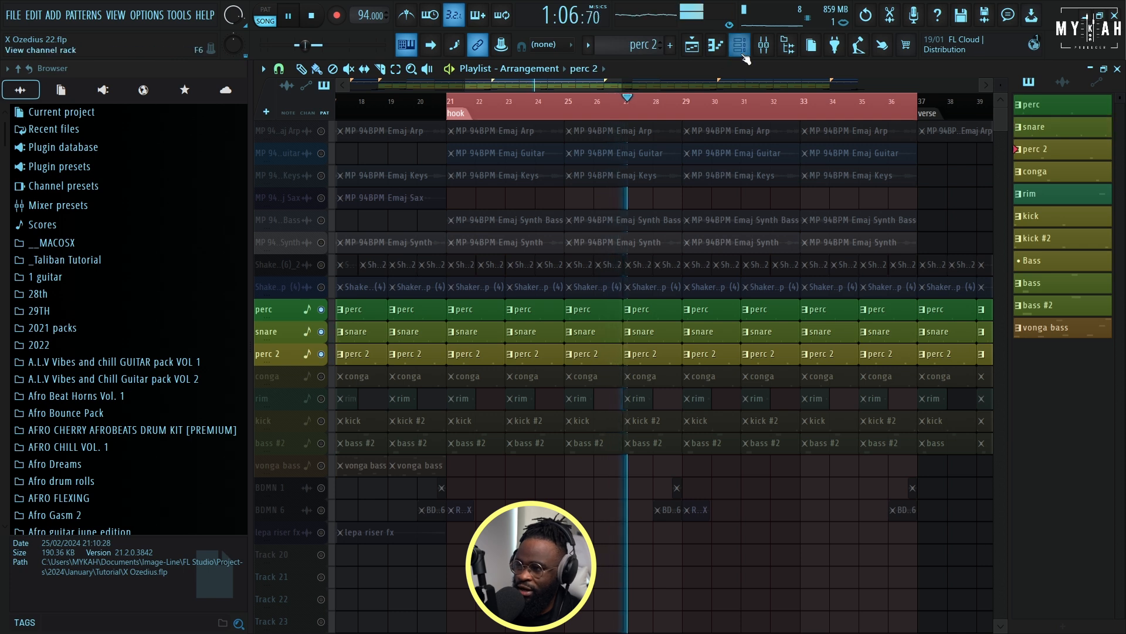
{"action": "left_click", "coordinate": [743, 54]}
{"action": "left_click", "coordinate": [572, 520]}
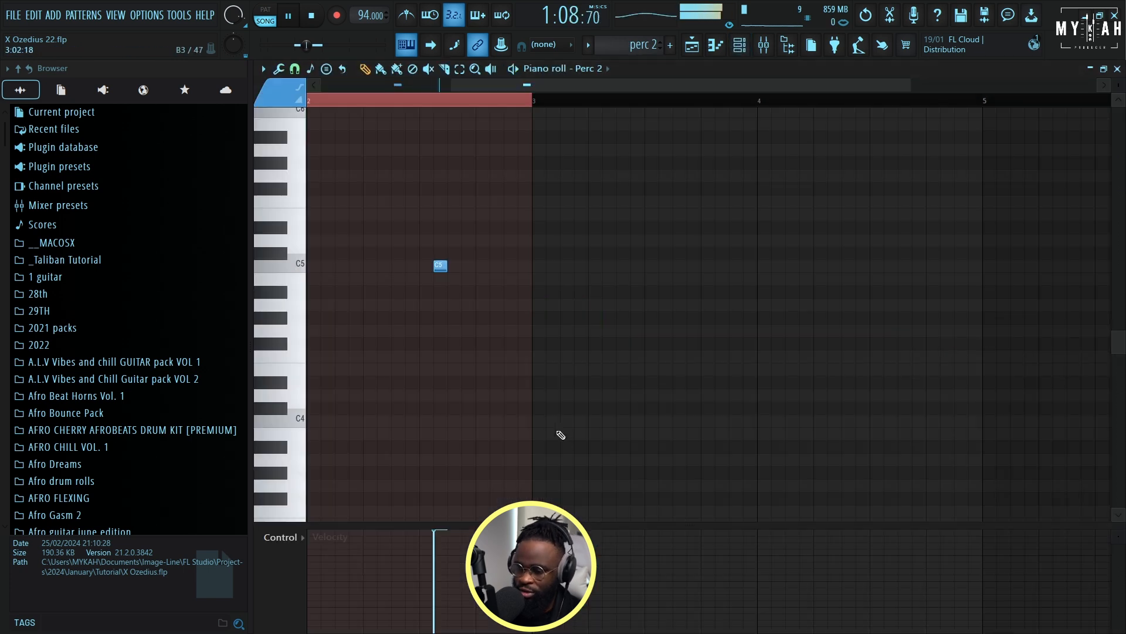
{"action": "left_click", "coordinate": [664, 265]}
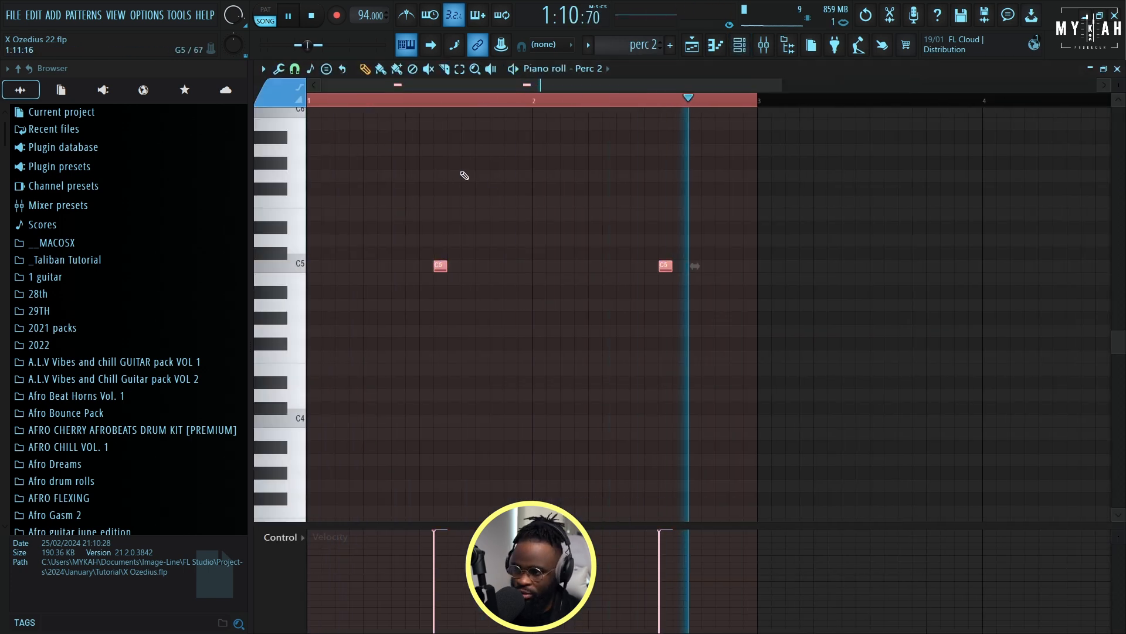
{"action": "left_click_drag", "start_coordinate": [671, 265], "coordinate": [578, 282]}
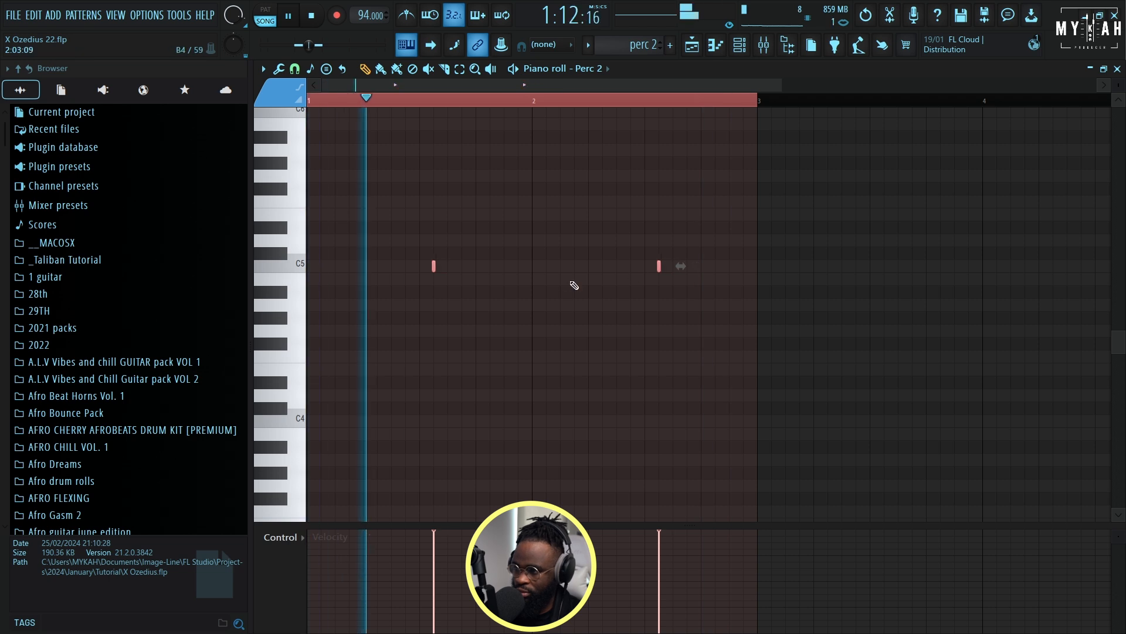
Step: Examine the Perc 2 steps and the main swing in the Channel rack, restarting playback from the start of the hook
{"action": "left_click", "coordinate": [728, 48]}
{"action": "key", "text": "space"}
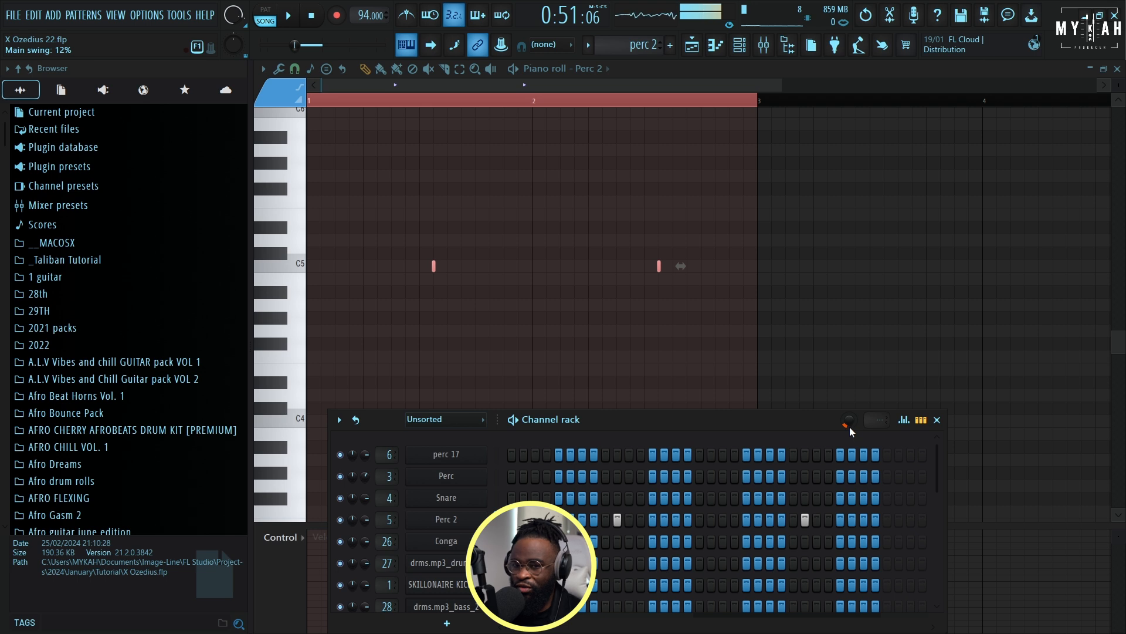
{"action": "key", "text": "space"}
Step: Unmute the conga track and shorten all its C5 notes in the piano roll
{"action": "left_click", "coordinate": [694, 46]}
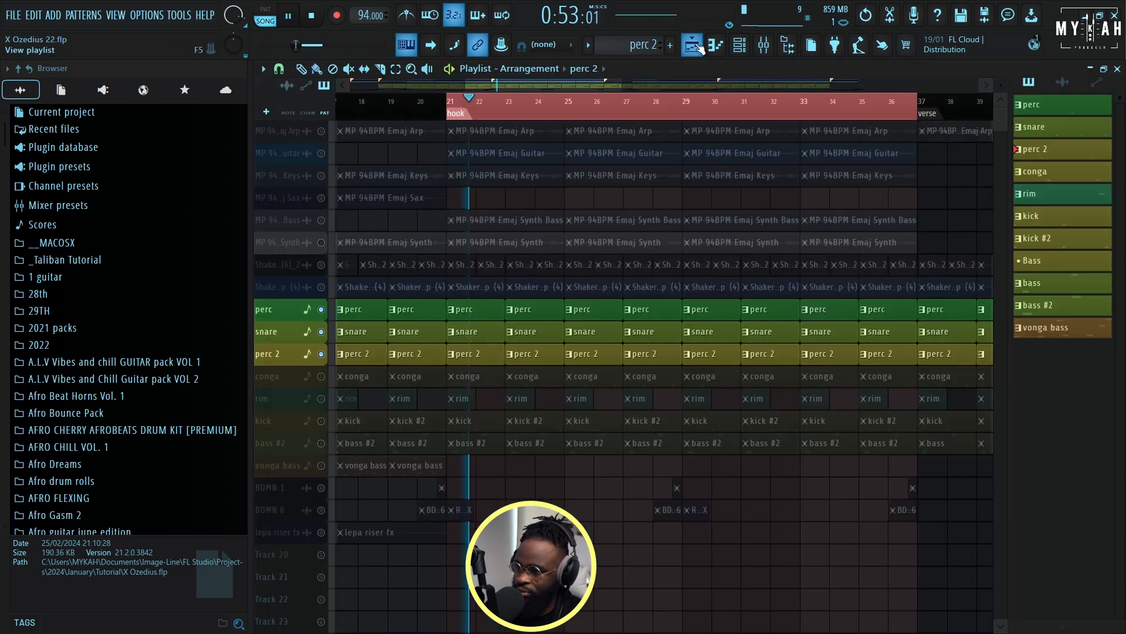
{"action": "key", "text": "space"}
{"action": "left_click", "coordinate": [321, 376]}
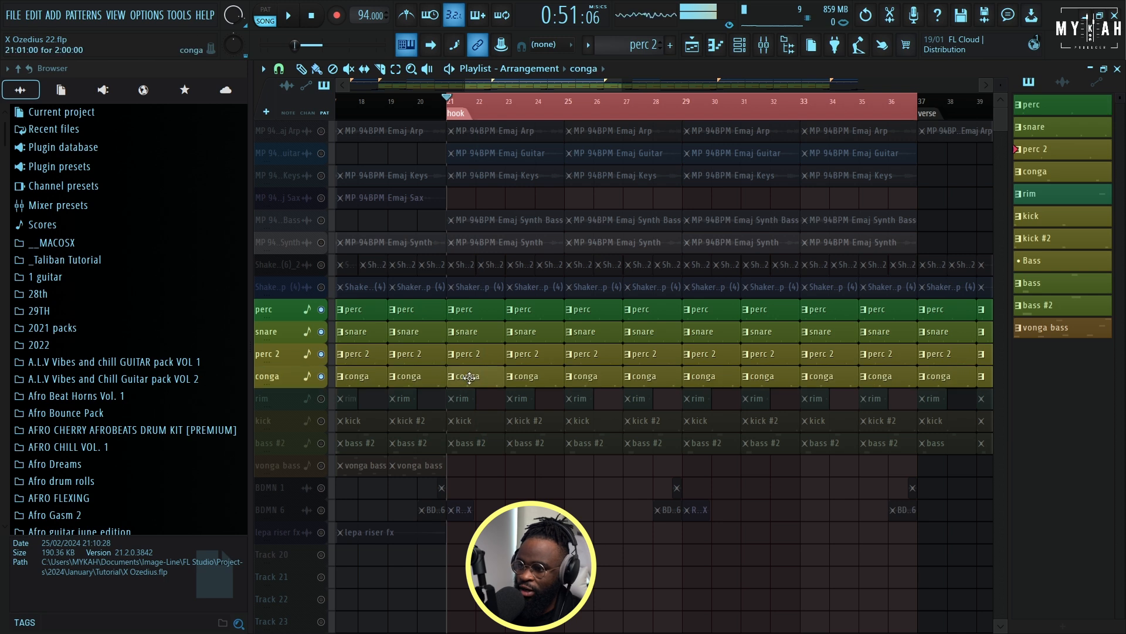
{"action": "double_click", "coordinate": [470, 379]}
{"action": "key", "text": "space"}
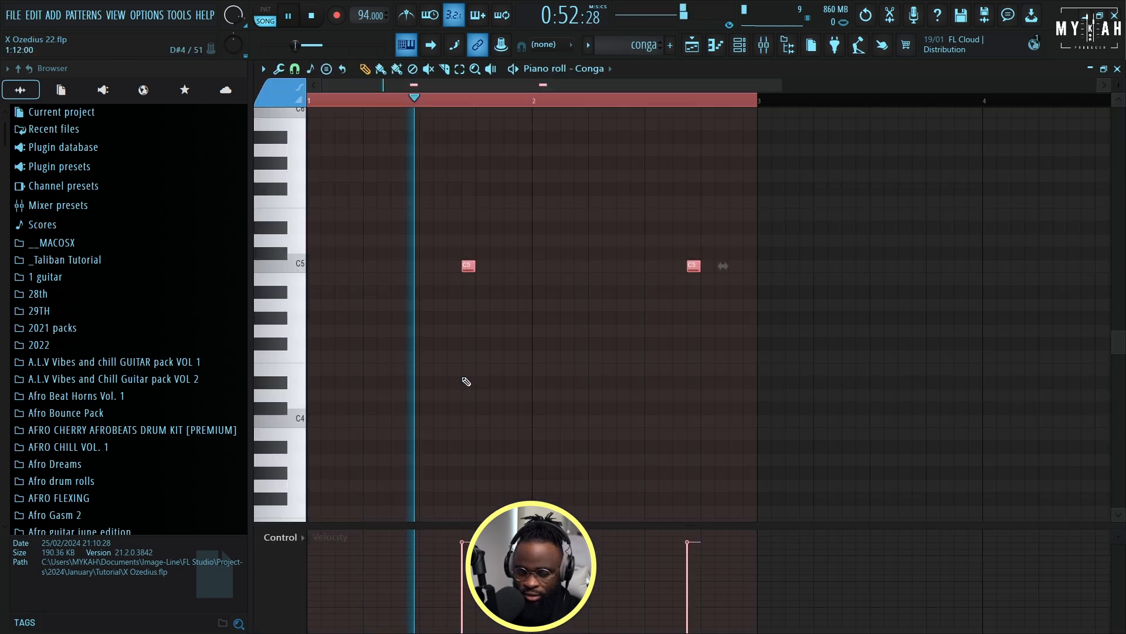
{"action": "left_click_drag", "start_coordinate": [474, 266], "coordinate": [434, 291]}
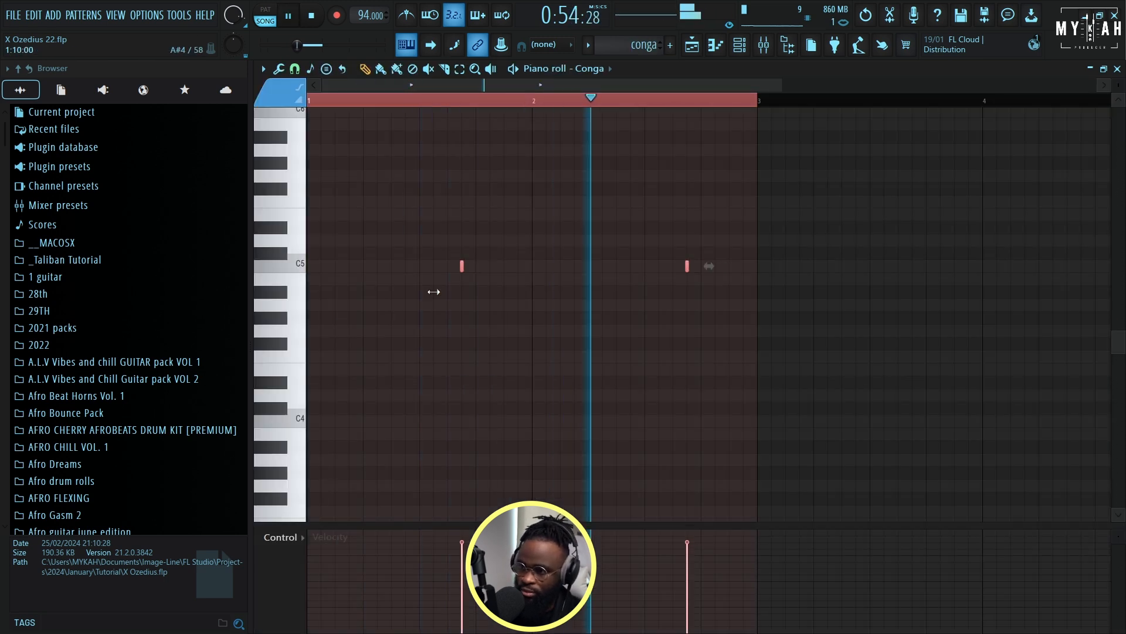
Step: Unmute the rim track and replay the hook with the Channel rack moved up over the playlist
{"action": "left_click", "coordinate": [692, 46]}
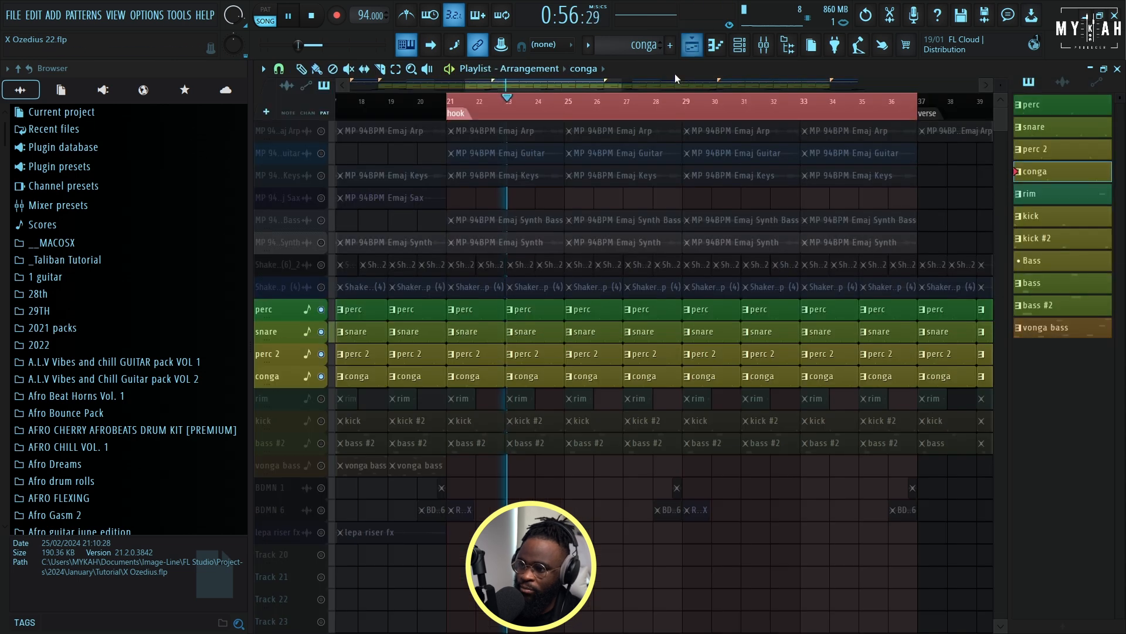
{"action": "left_click", "coordinate": [321, 398]}
{"action": "key", "text": "space"}
{"action": "left_click", "coordinate": [739, 50]}
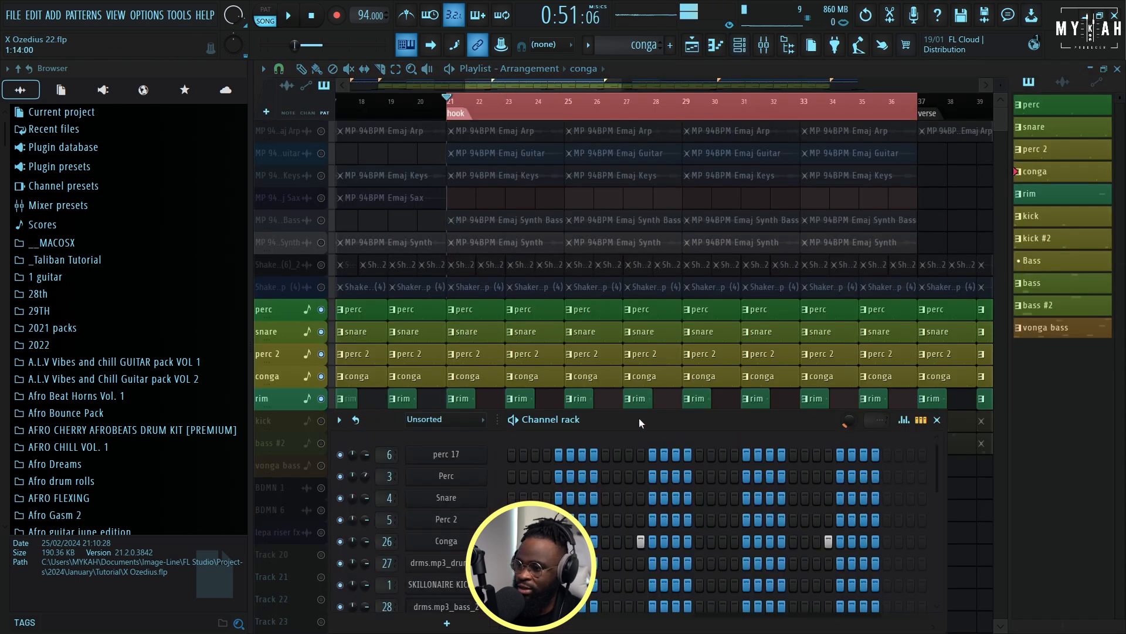
{"action": "left_click_drag", "start_coordinate": [622, 346], "coordinate": [622, 287]}
{"action": "key", "text": "space"}
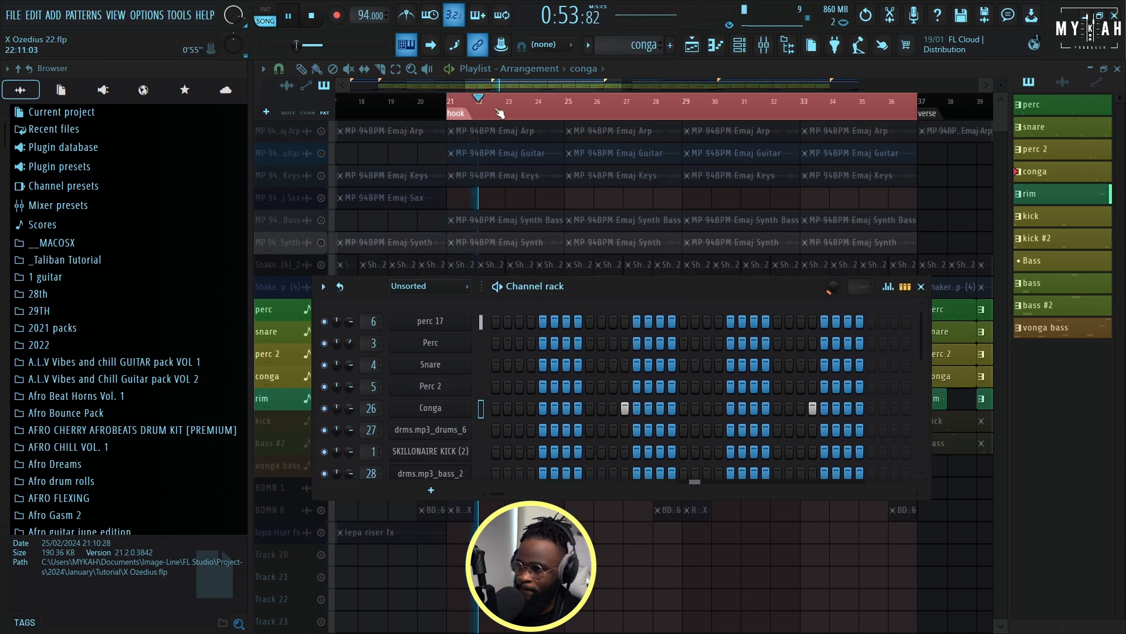
Step: Open the rim pattern's perc 17 notes in the piano roll and replay the hook with the Channel rack showing
{"action": "key", "text": "F6"}
{"action": "key", "text": "space"}
{"action": "double_click", "coordinate": [464, 405]}
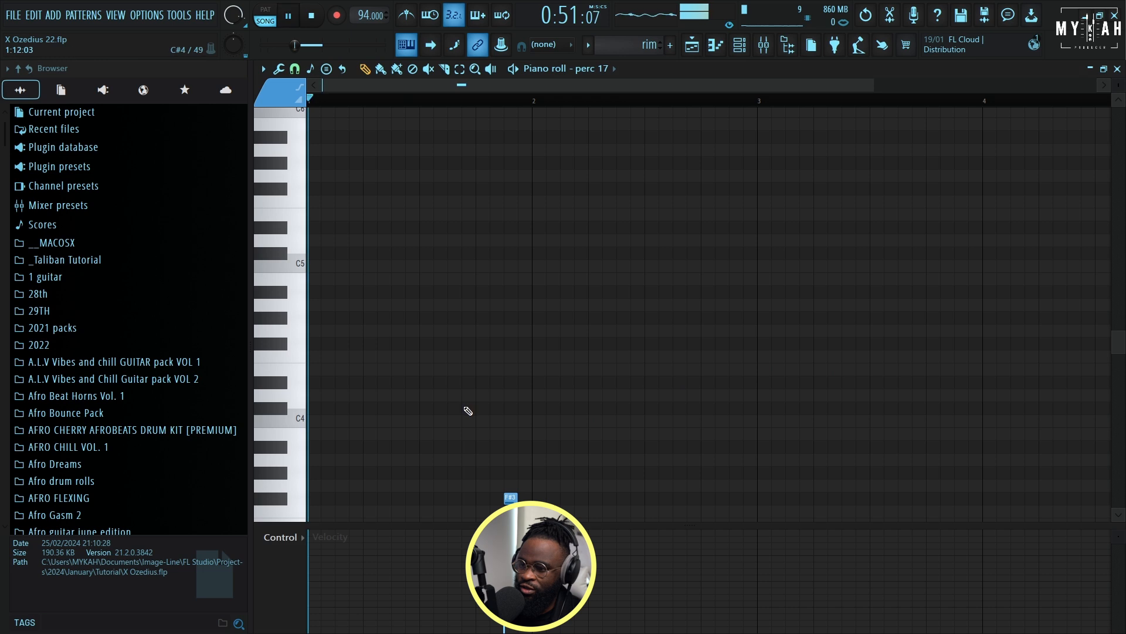
{"action": "key", "text": "space"}
{"action": "key", "text": "F6"}
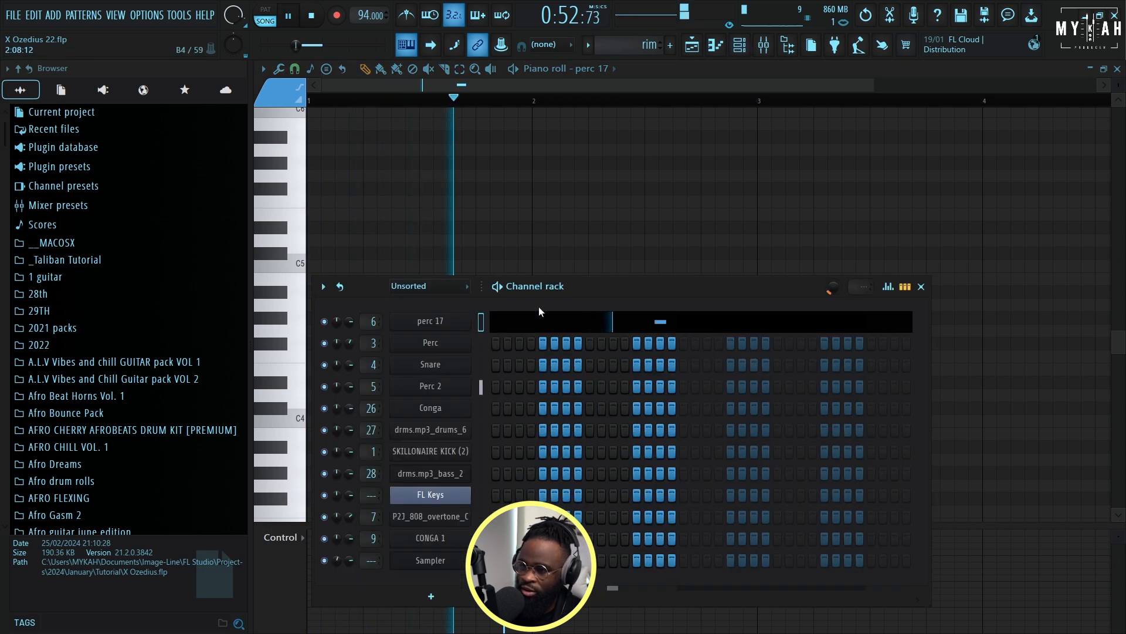
Step: Shorten the rim pattern's perc 17 note at F#3 in the piano roll and replay the hook
{"action": "left_click", "coordinate": [542, 322]}
{"action": "left_click", "coordinate": [543, 323]}
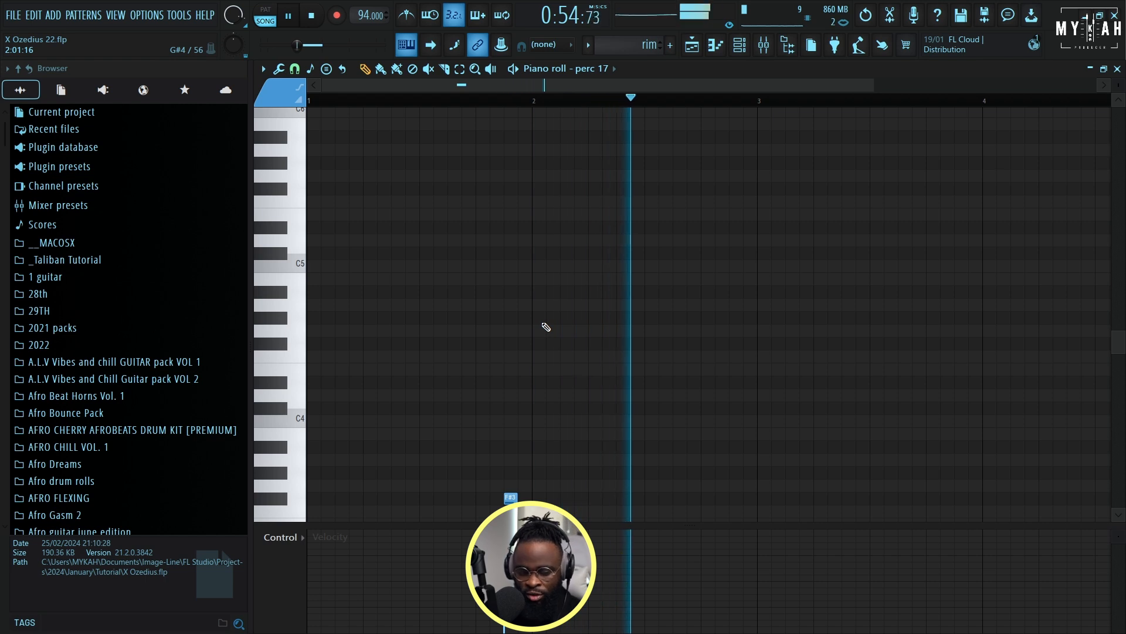
{"action": "key", "text": "space"}
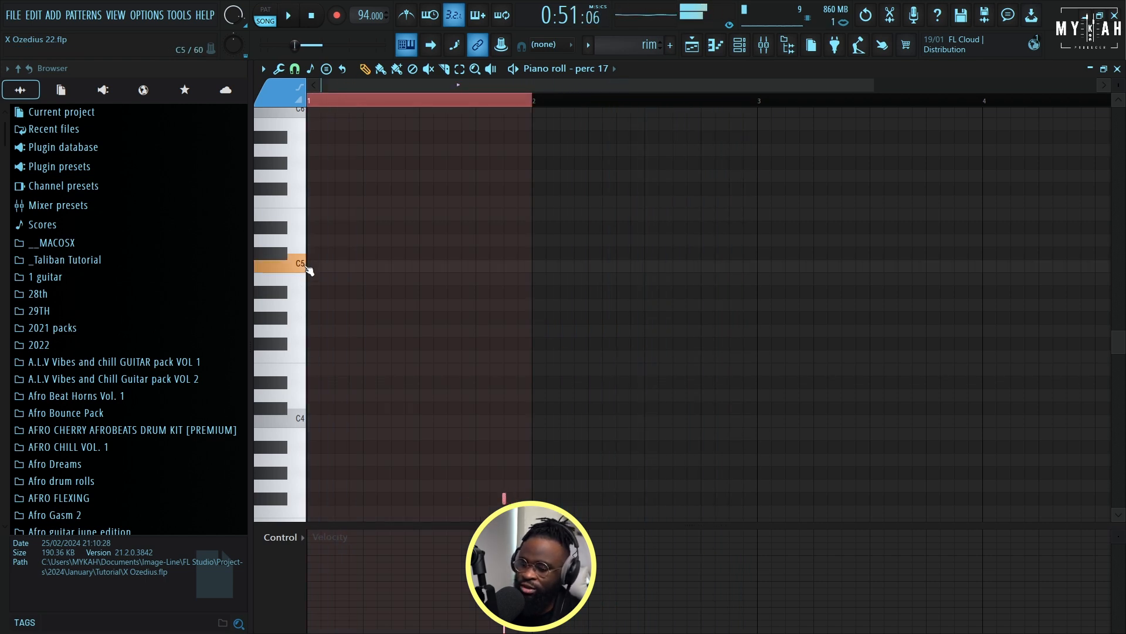
{"action": "scroll", "coordinate": [311, 323], "scroll_direction": "down", "scroll_amount": 2}
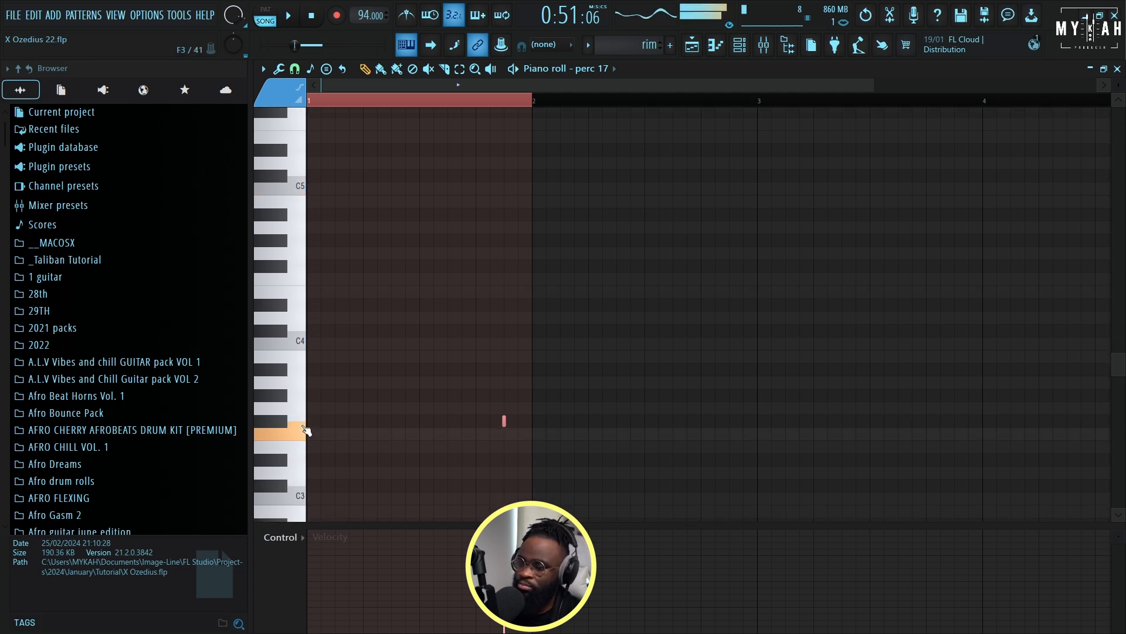
{"action": "key", "text": "space"}
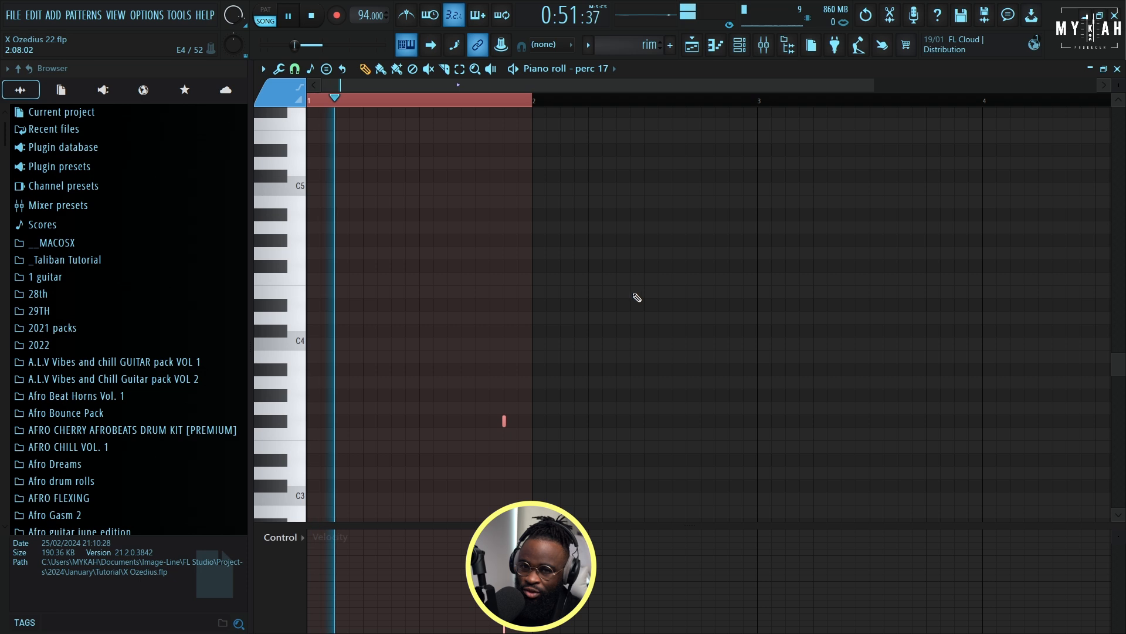
Step: Unmute the kick track in the playlist and show its pattern in the Channel rack during playback
{"action": "left_click", "coordinate": [693, 46]}
{"action": "key", "text": "space"}
{"action": "left_click", "coordinate": [470, 420]}
{"action": "left_click", "coordinate": [740, 49]}
{"action": "key", "text": "space"}
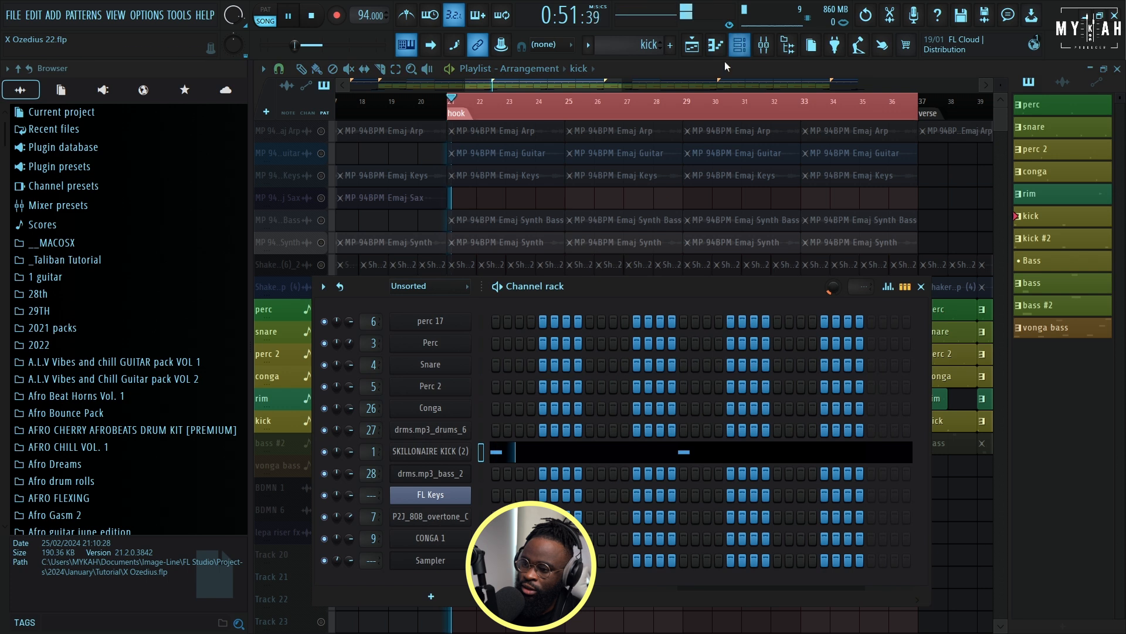
Step: Shorten the kick pattern's C5 notes in the piano roll and show its steps in the Channel rack during playback
{"action": "key", "text": "space"}
{"action": "left_click", "coordinate": [523, 452]}
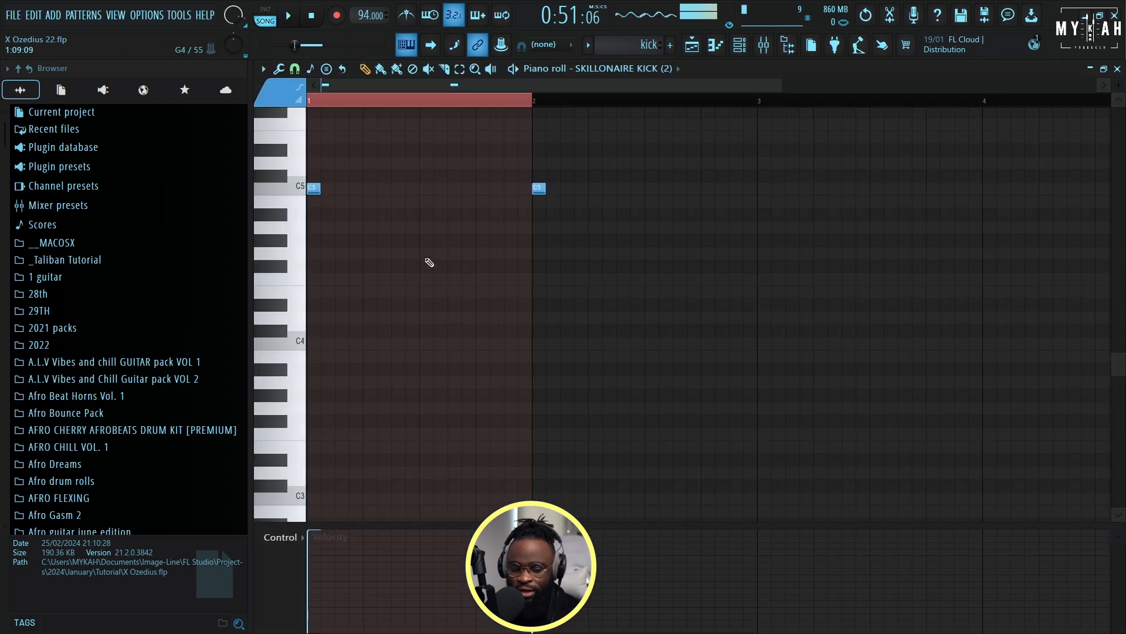
{"action": "key", "text": "ctrl+a"}
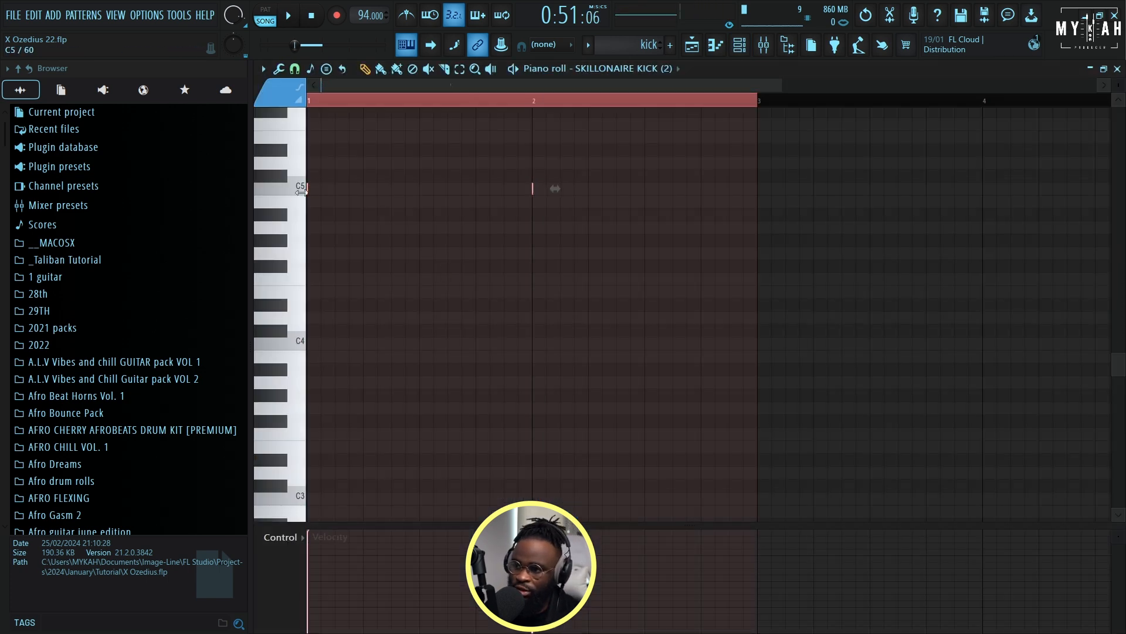
{"action": "key", "text": "space"}
{"action": "key", "text": "F6"}
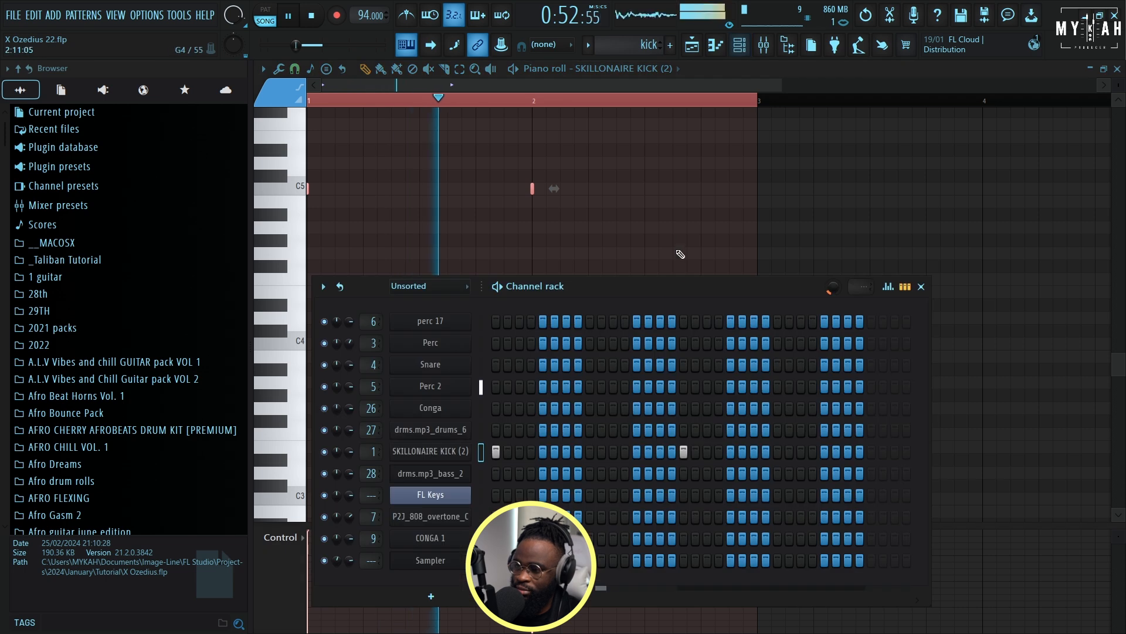
Step: Unmute the bass #2 track in the playlist and replay the hook
{"action": "left_click", "coordinate": [693, 45]}
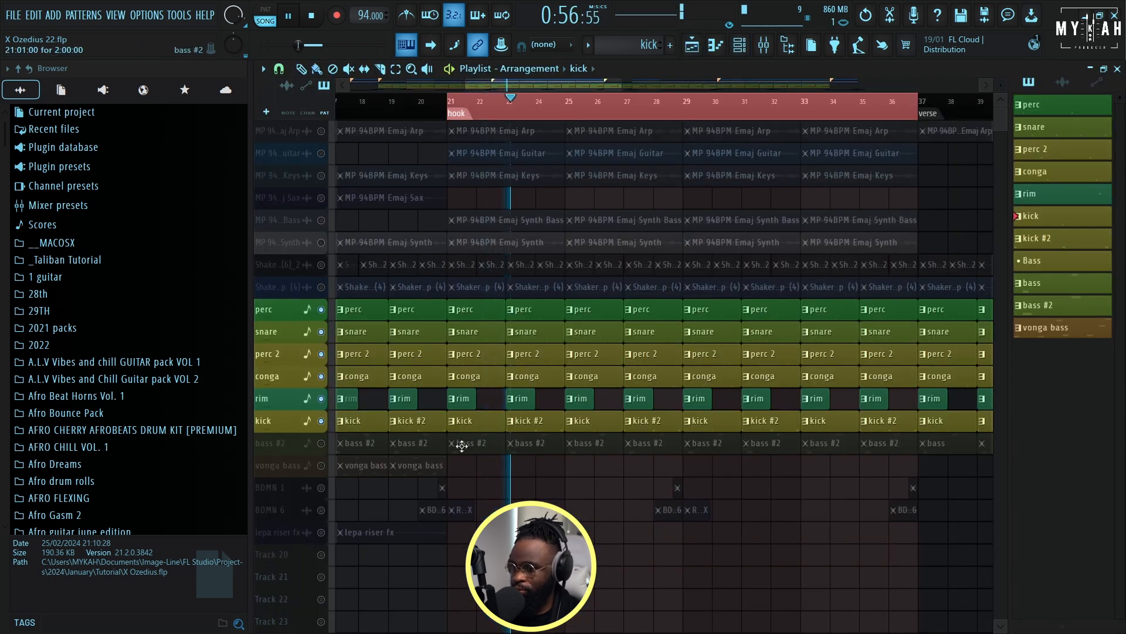
{"action": "key", "text": "space"}
{"action": "left_click", "coordinate": [321, 443]}
{"action": "key", "text": "space"}
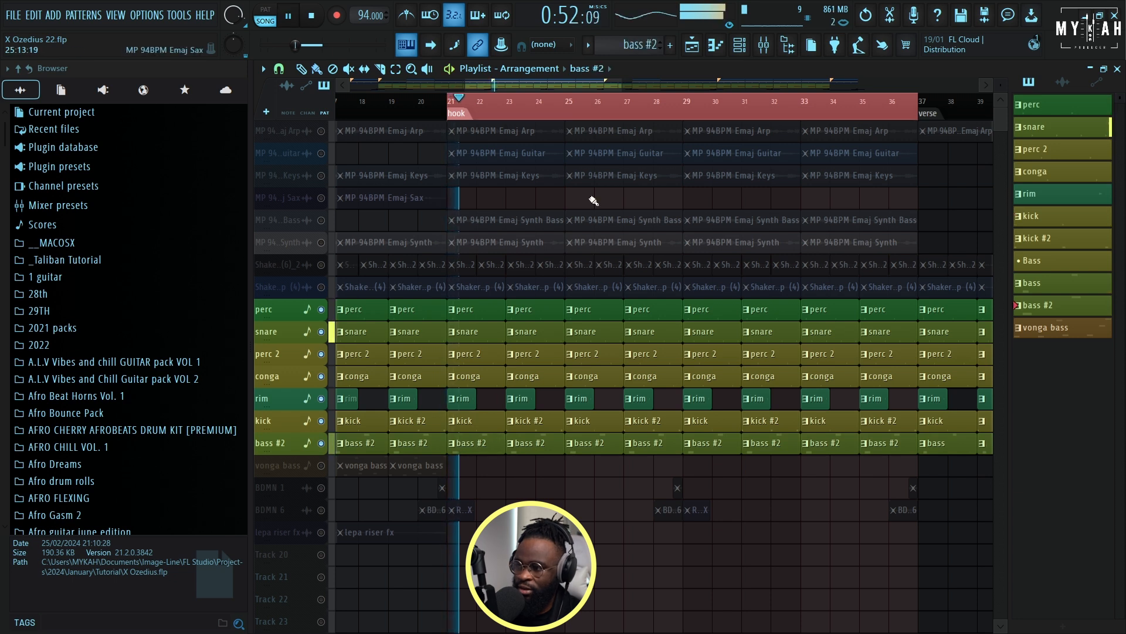
Step: Examine the sampler settings of the P2J_808_overtone_C bass channel, replay the hook and return to the playlist
{"action": "left_click", "coordinate": [739, 45]}
{"action": "key", "text": "space"}
{"action": "left_click", "coordinate": [462, 512]}
{"action": "left_click", "coordinate": [394, 281]}
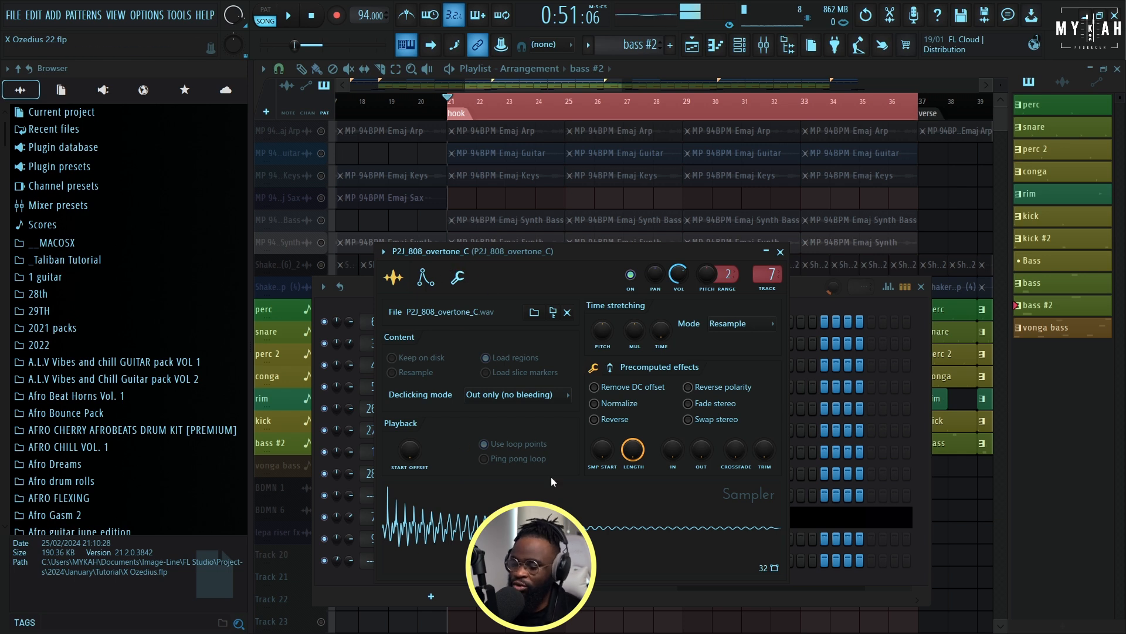
{"action": "key", "text": "space"}
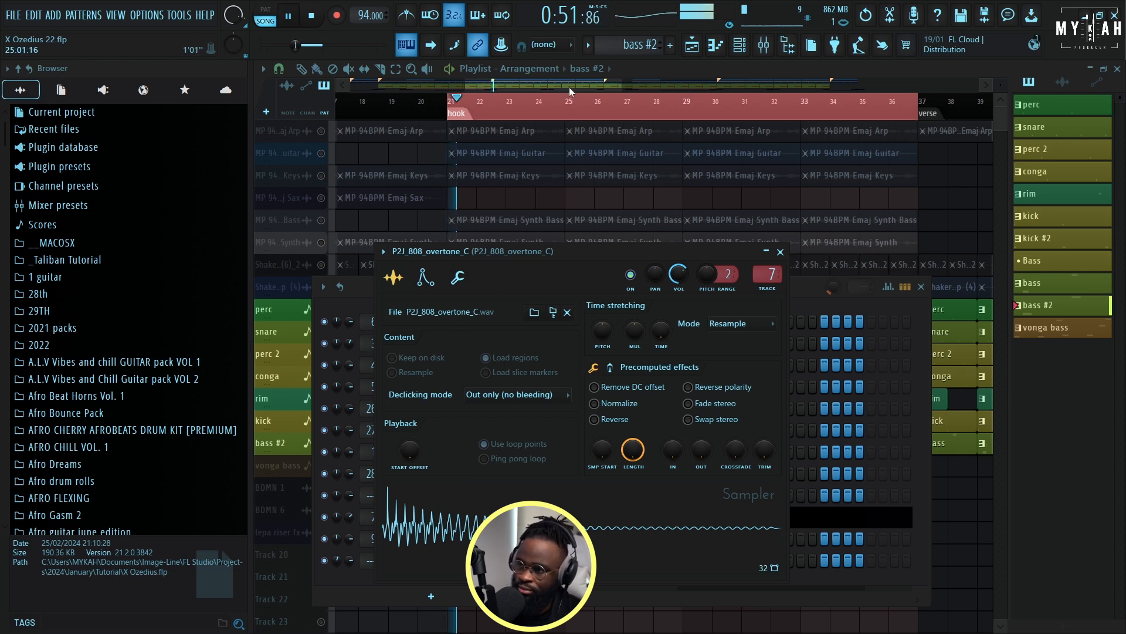
{"action": "left_click", "coordinate": [570, 88]}
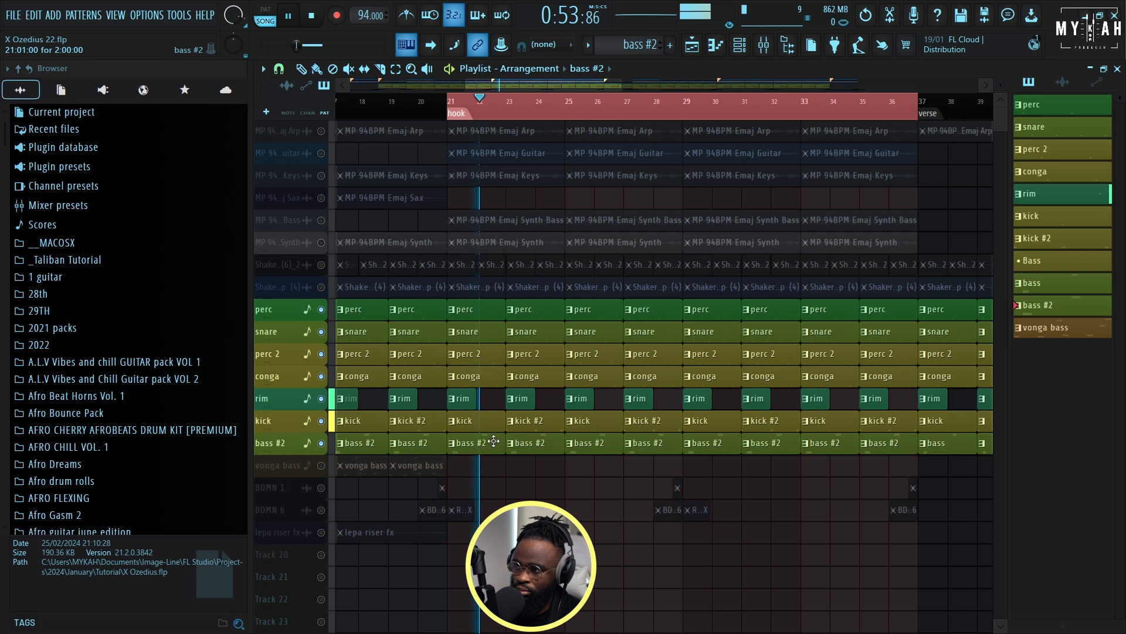
Step: Open the IMPusher plugin inside the WaveShell effect on the mixer's Master track
{"action": "left_click", "coordinate": [773, 50]}
{"action": "key", "text": "space"}
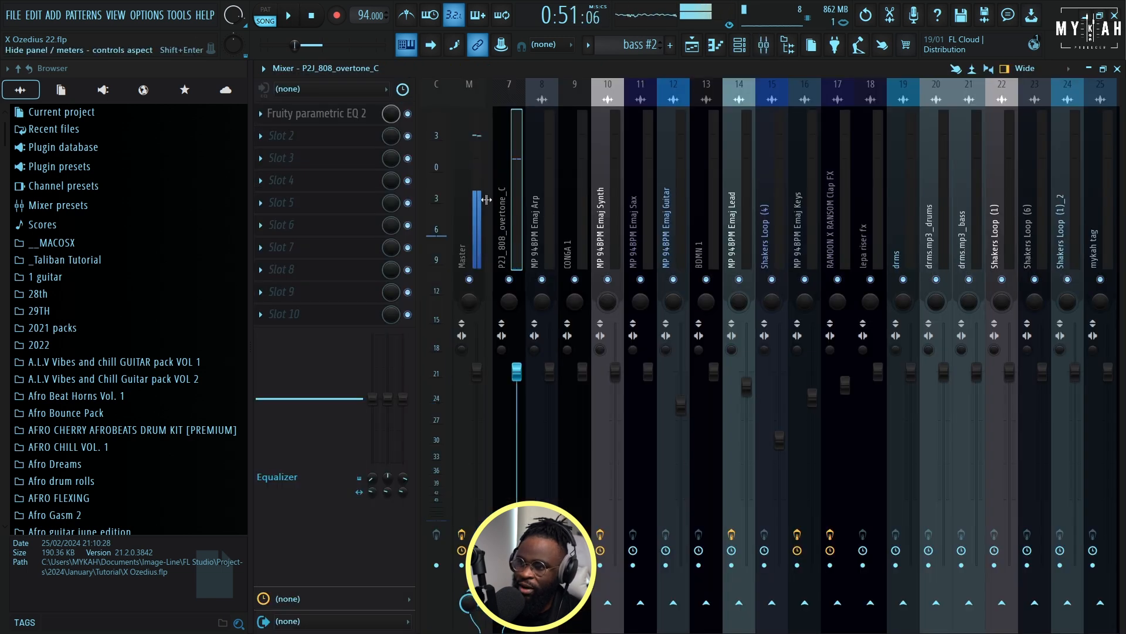
{"action": "left_click", "coordinate": [484, 209]}
{"action": "left_click", "coordinate": [360, 136]}
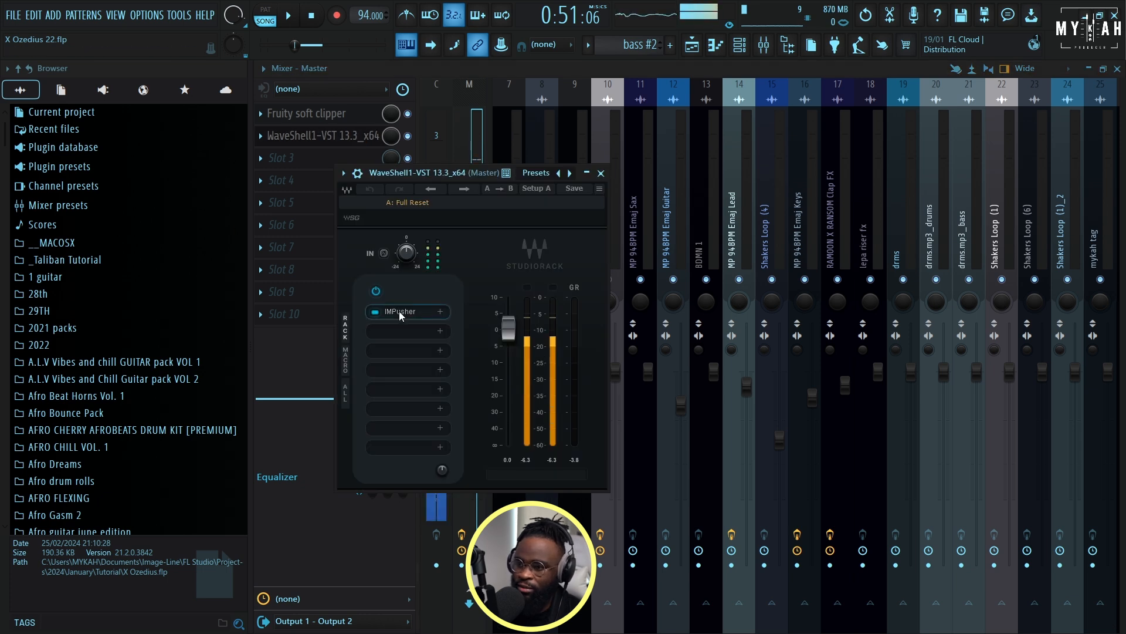
{"action": "left_click", "coordinate": [400, 311]}
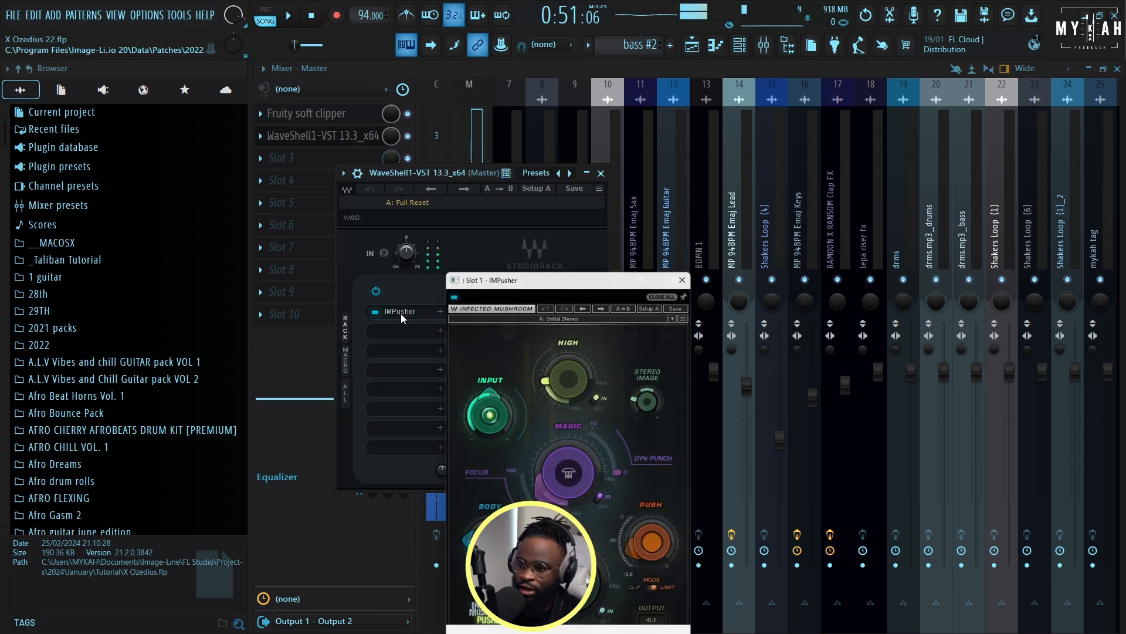
Step: Compare the hook with IMPusher bypassed and enabled on the Master, leave it on, and close the plugin over the playlist
{"action": "left_click_drag", "start_coordinate": [528, 282], "coordinate": [503, 230]}
{"action": "key", "text": "space"}
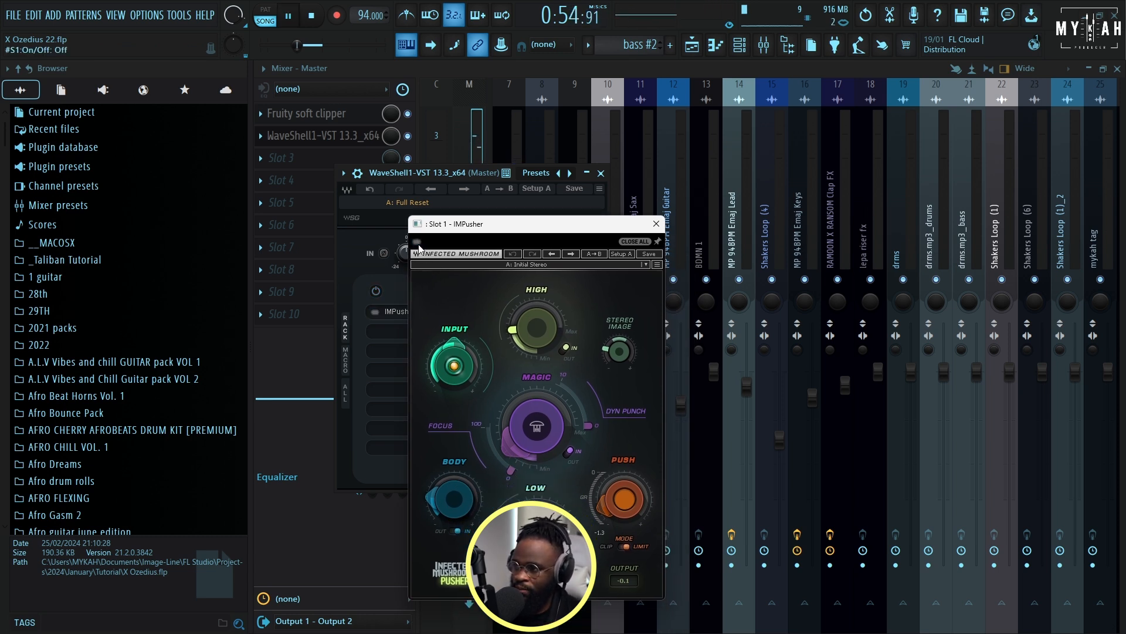
{"action": "left_click", "coordinate": [417, 242]}
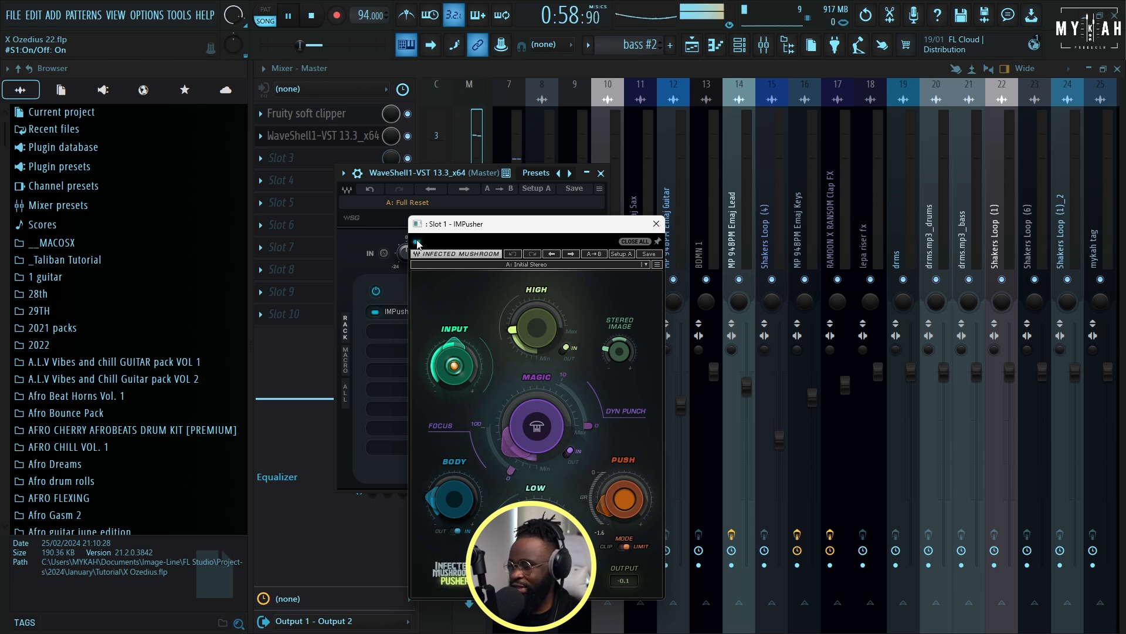
{"action": "left_click", "coordinate": [715, 45]}
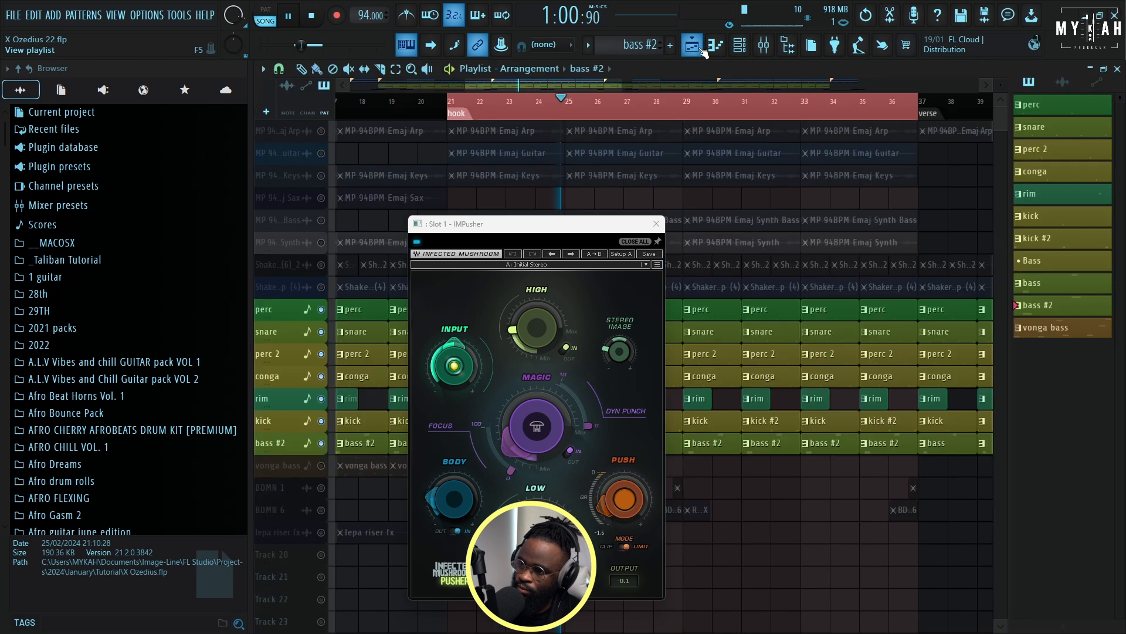
{"action": "left_click", "coordinate": [657, 223]}
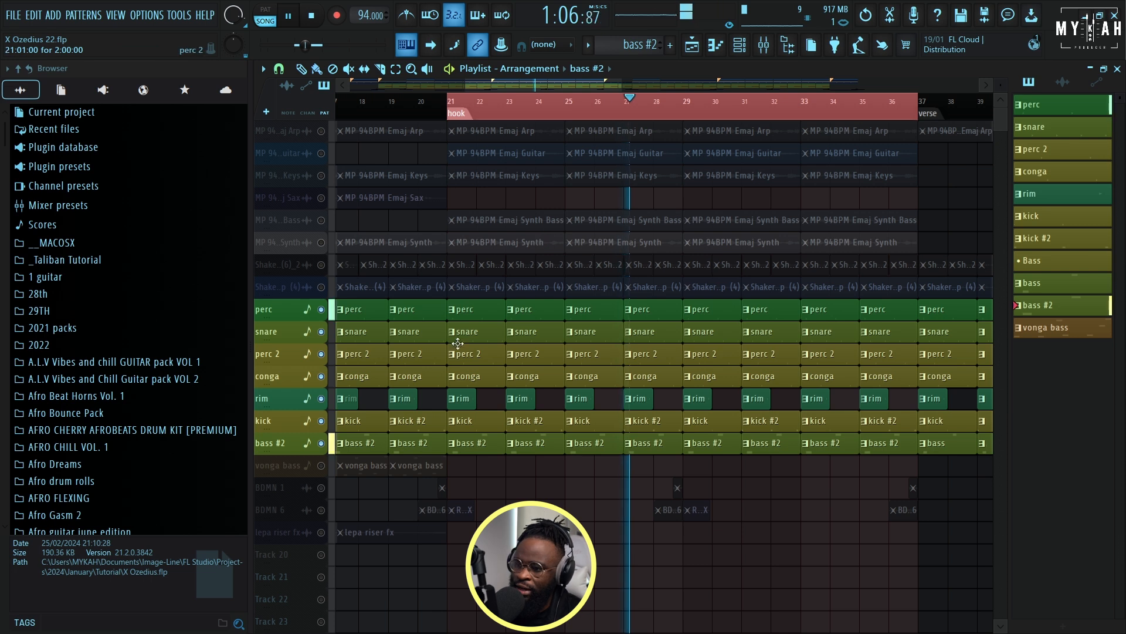
Step: Examine the low cut in Fruity parametric EQ 2 on the Perc mixer track
{"action": "left_click", "coordinate": [763, 48]}
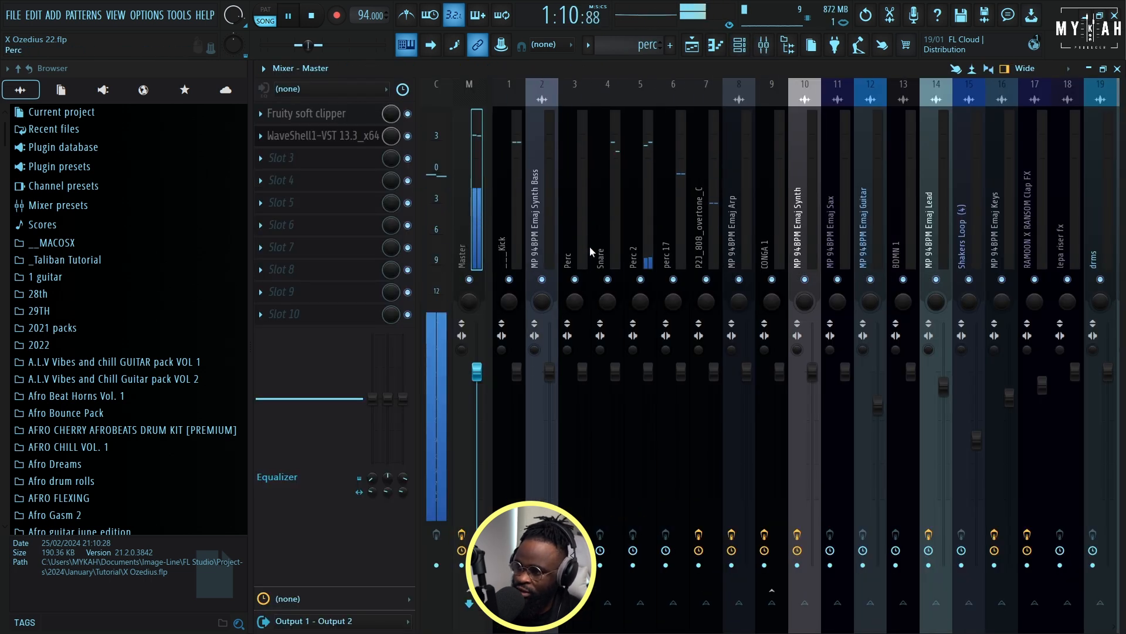
{"action": "left_click", "coordinate": [590, 246]}
{"action": "key", "text": "space"}
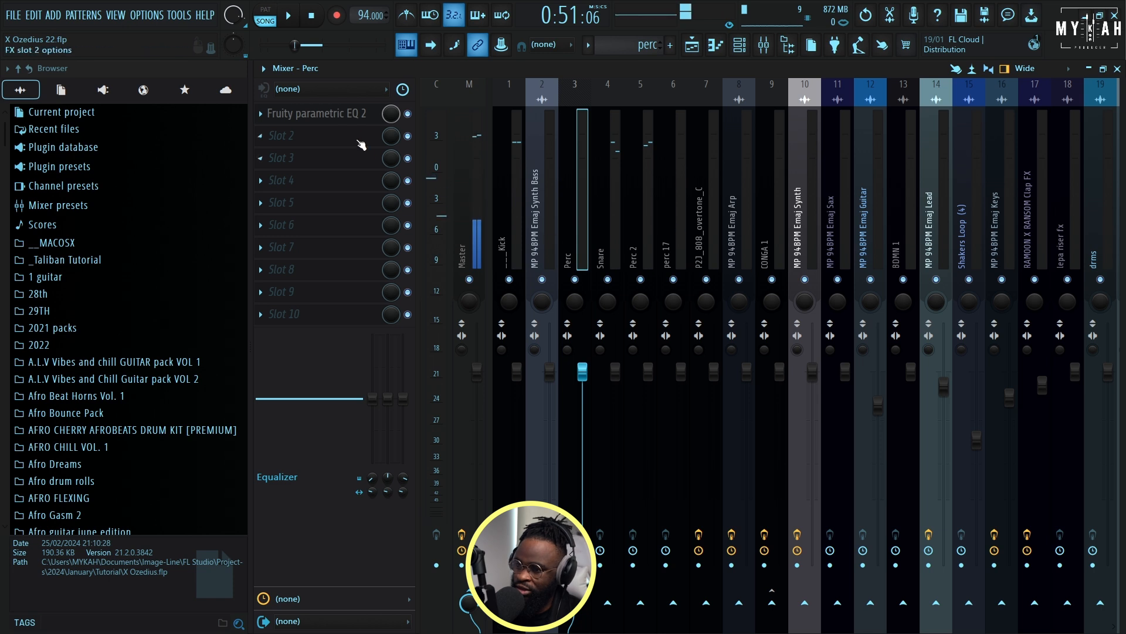
{"action": "left_click", "coordinate": [339, 117]}
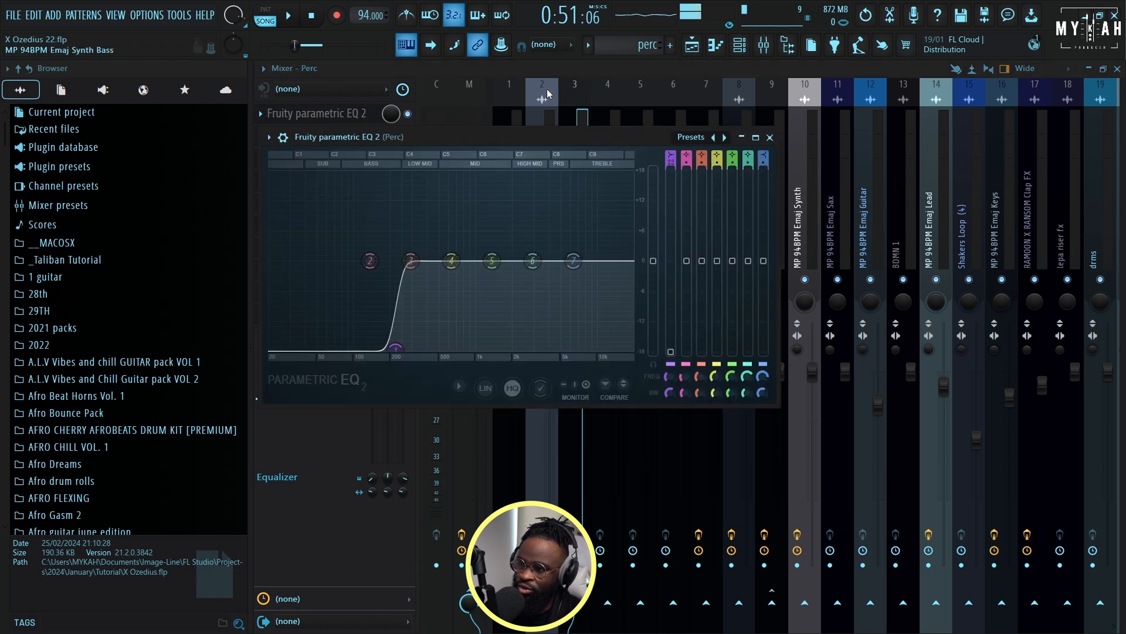
{"action": "left_click", "coordinate": [562, 72]}
Step: Check the effect slots of the Snare, Perc 2 and P2J_808_overtone_C mixer tracks while the hook plays
{"action": "key", "text": "space"}
{"action": "left_click", "coordinate": [606, 213]}
{"action": "left_click", "coordinate": [647, 250]}
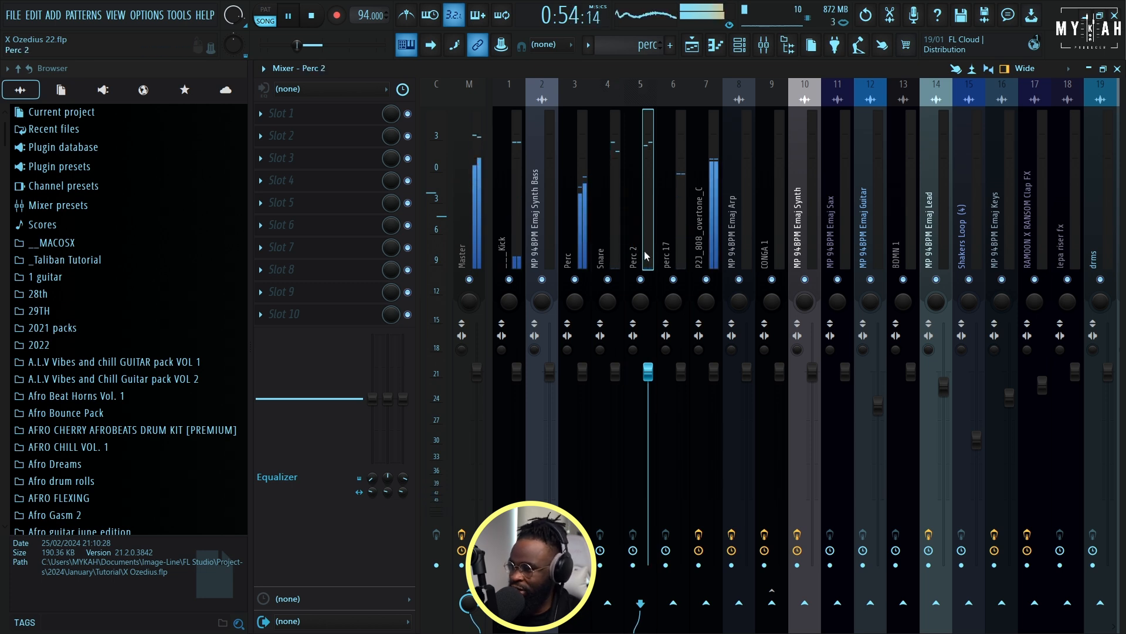
{"action": "left_click", "coordinate": [716, 253]}
{"action": "key", "text": "space"}
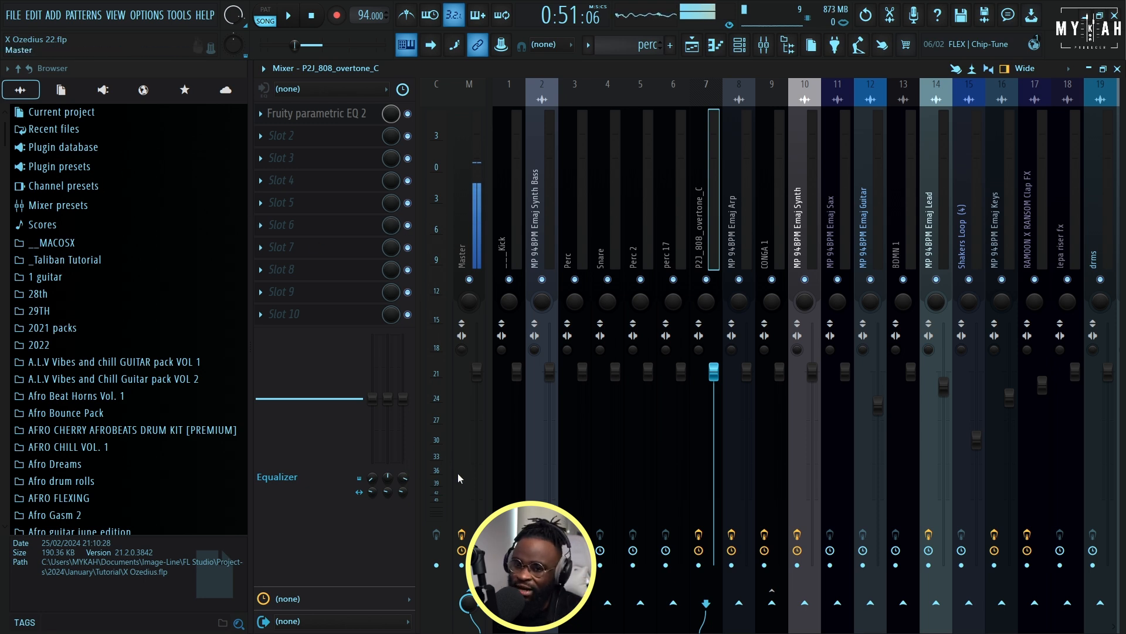
Step: Return to the playlist and unmute both Shakers Loop tracks, replaying the hook
{"action": "left_click", "coordinate": [700, 50]}
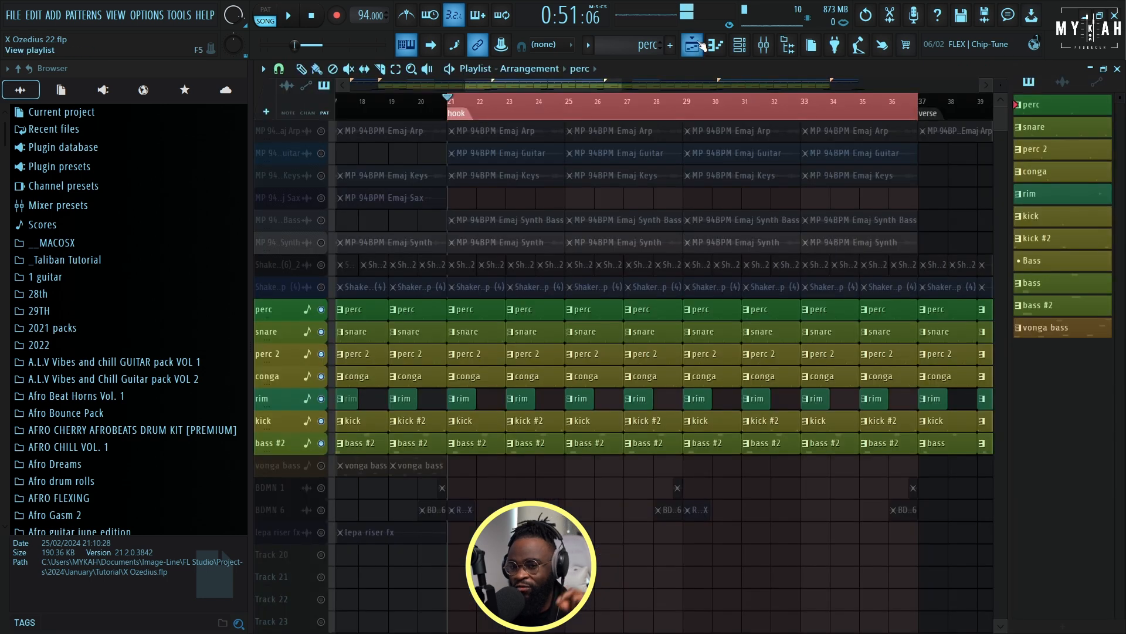
{"action": "key", "text": "space"}
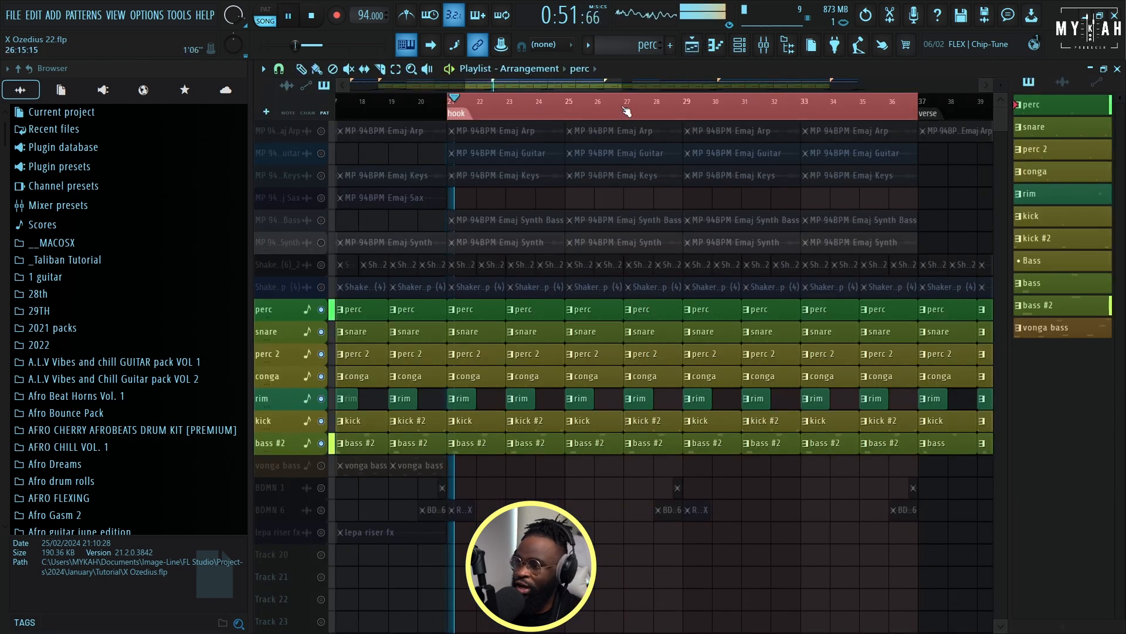
{"action": "scroll", "coordinate": [627, 111], "scroll_direction": "down", "scroll_amount": 3}
{"action": "scroll", "coordinate": [626, 112], "scroll_direction": "up", "scroll_amount": 3}
{"action": "key", "text": "space"}
{"action": "left_click", "coordinate": [301, 297]}
{"action": "key", "text": "space"}
{"action": "left_click", "coordinate": [327, 269], "text": "shift"}
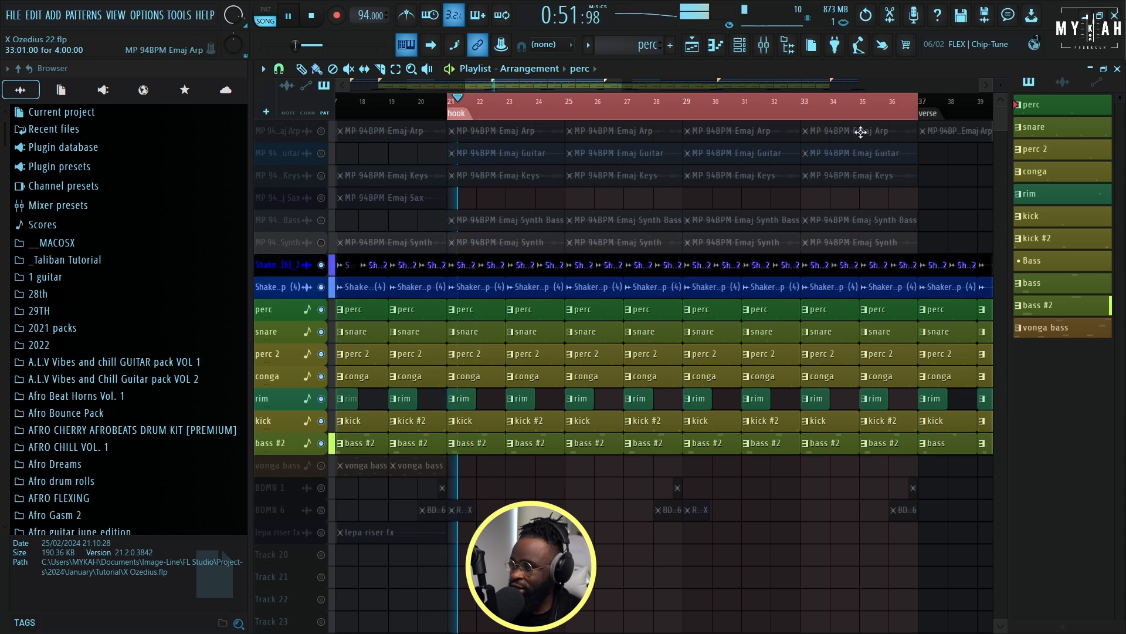
Step: Unmute the BDMN 6 track in the playlist while the hook plays
{"action": "scroll", "coordinate": [600, 390], "scroll_direction": "up", "scroll_amount": 3}
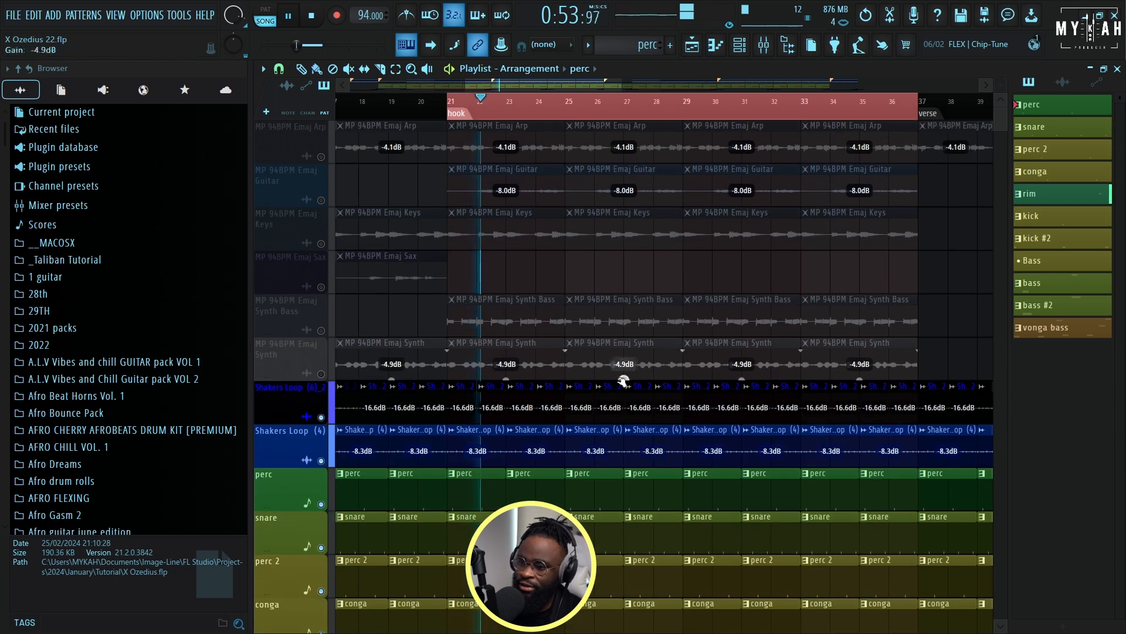
{"action": "scroll", "coordinate": [600, 390], "scroll_direction": "down", "scroll_amount": 2}
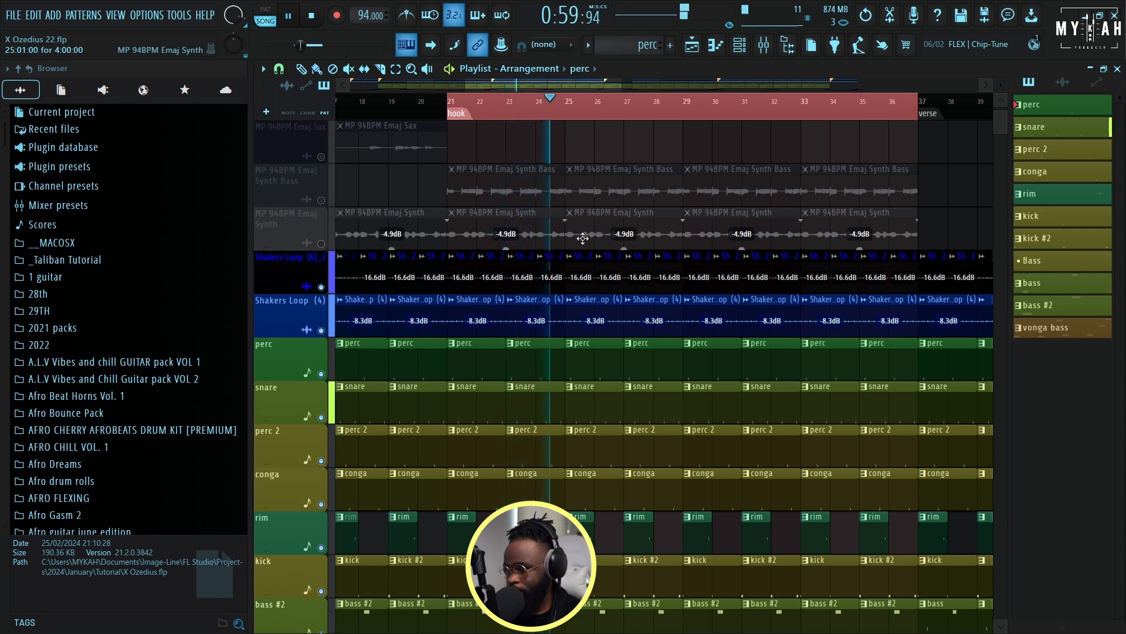
{"action": "scroll", "coordinate": [557, 115], "scroll_direction": "down", "scroll_amount": 2}
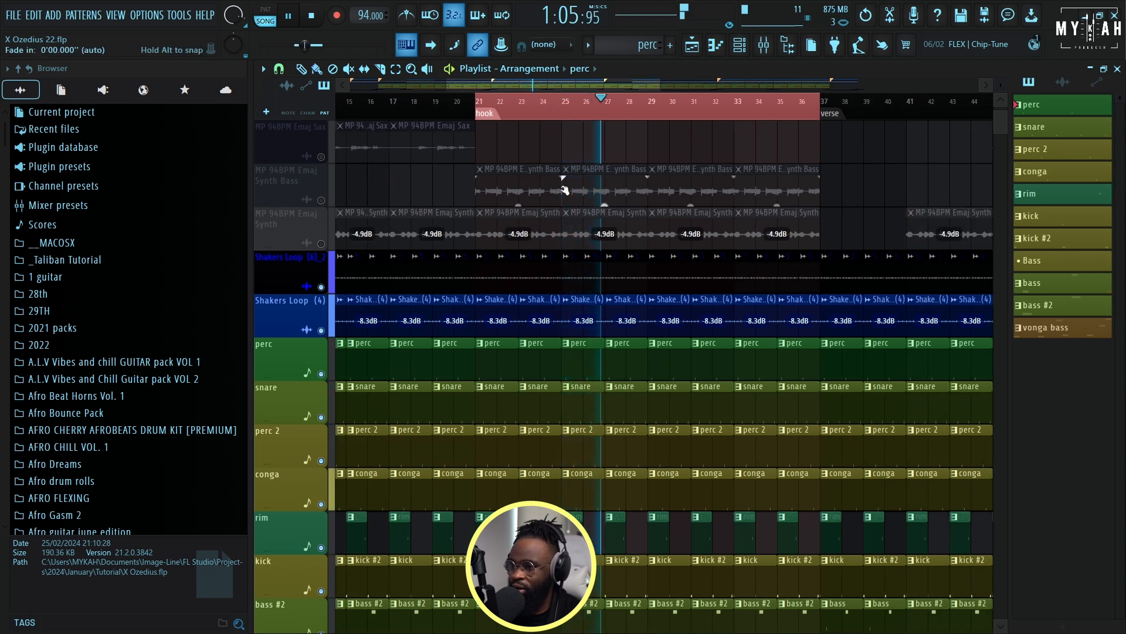
{"action": "scroll", "coordinate": [519, 382], "scroll_direction": "down", "scroll_amount": 5}
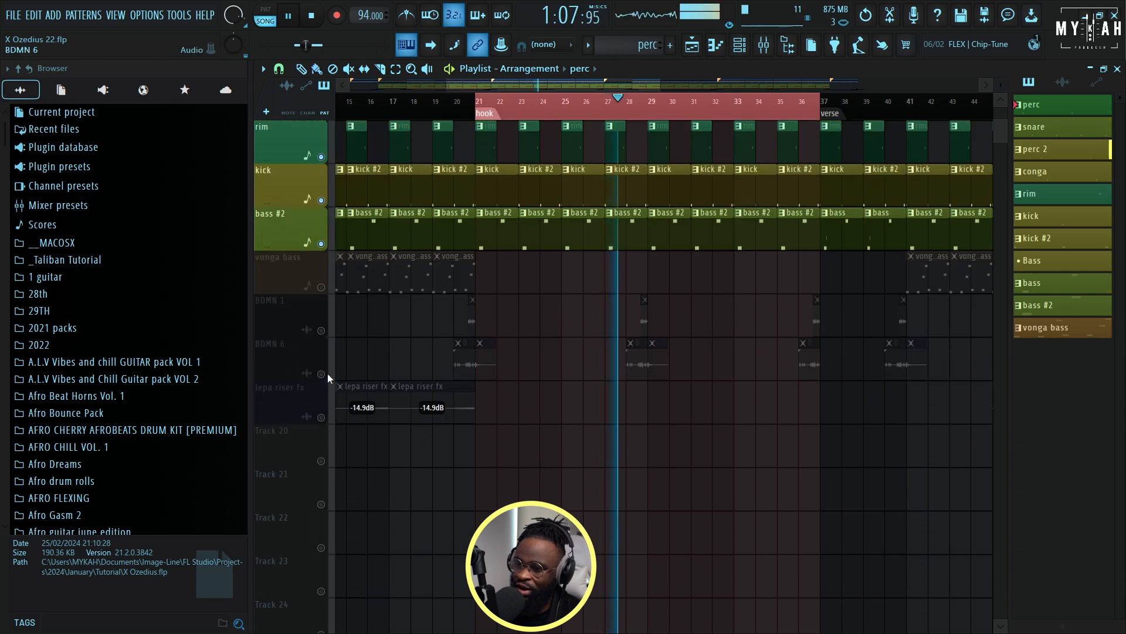
{"action": "left_click", "coordinate": [317, 352]}
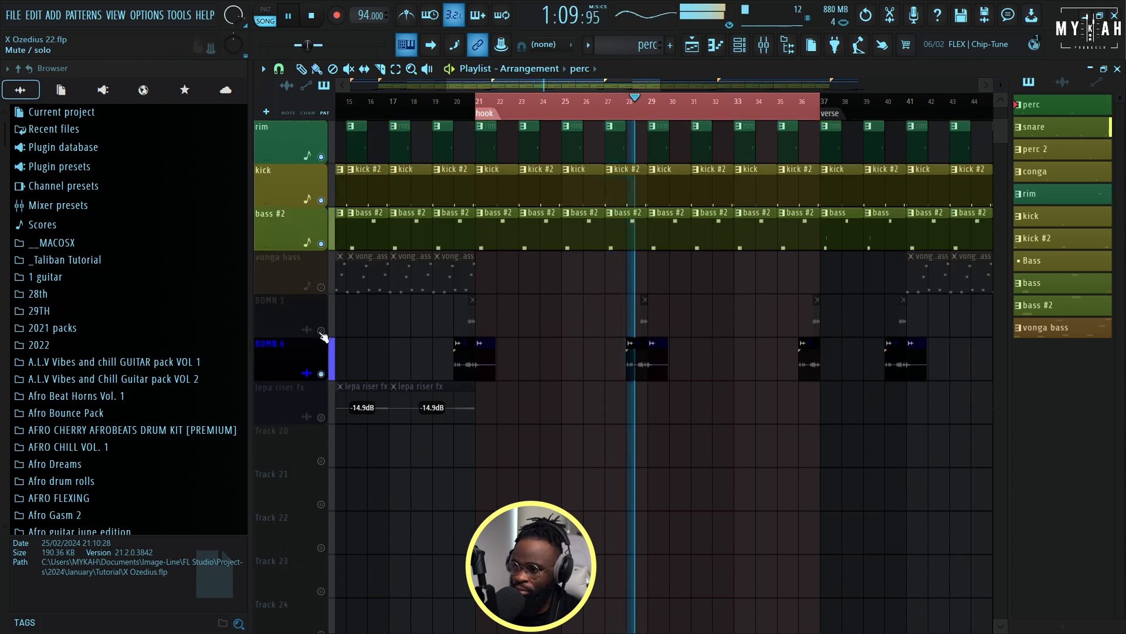
Step: Unmute the BDMN 1 track in the playlist while the hook plays, and stop playback
{"action": "left_click", "coordinate": [321, 331]}
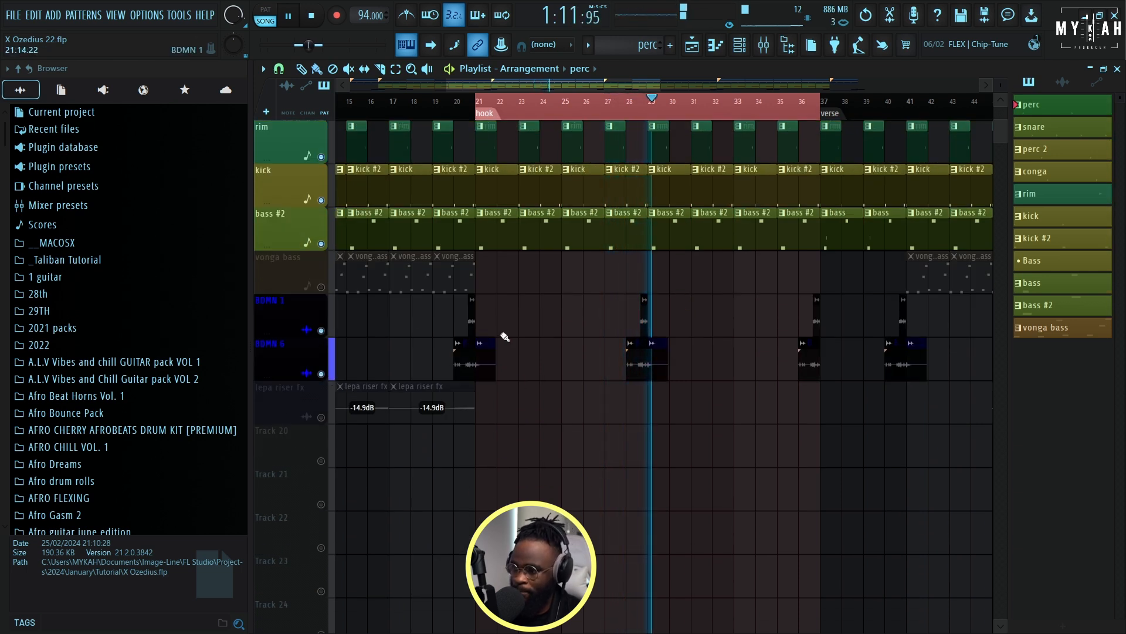
{"action": "key", "text": "space"}
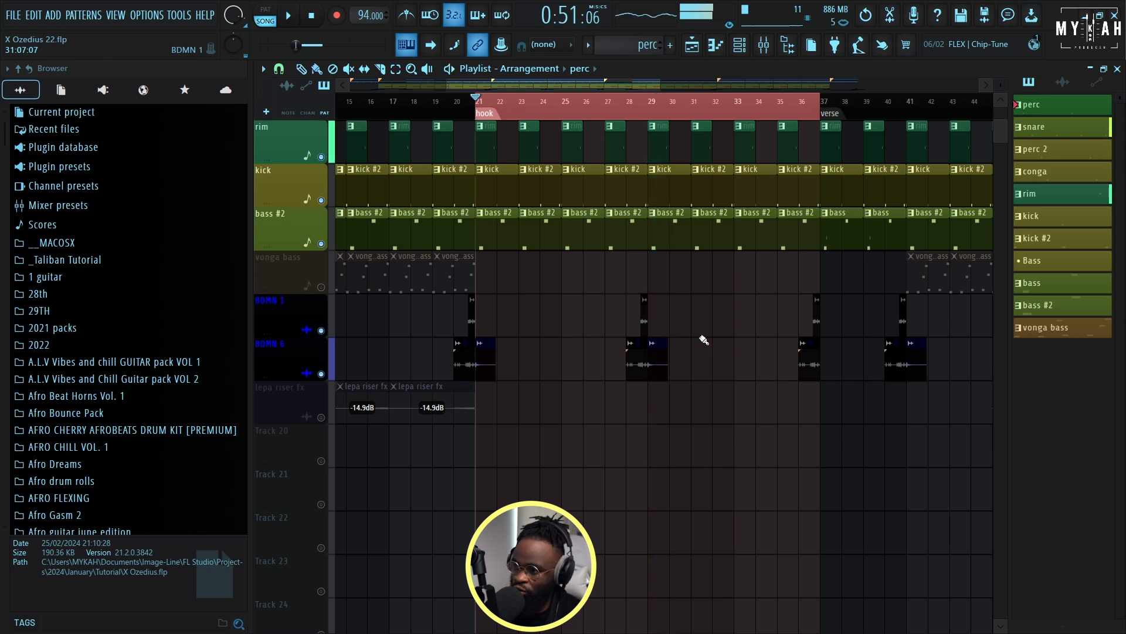
Step: Unmute the MP 94BPM Emaj Synth Bass track in the playlist and play the hook
{"action": "scroll", "coordinate": [642, 327], "scroll_direction": "up", "scroll_amount": 5}
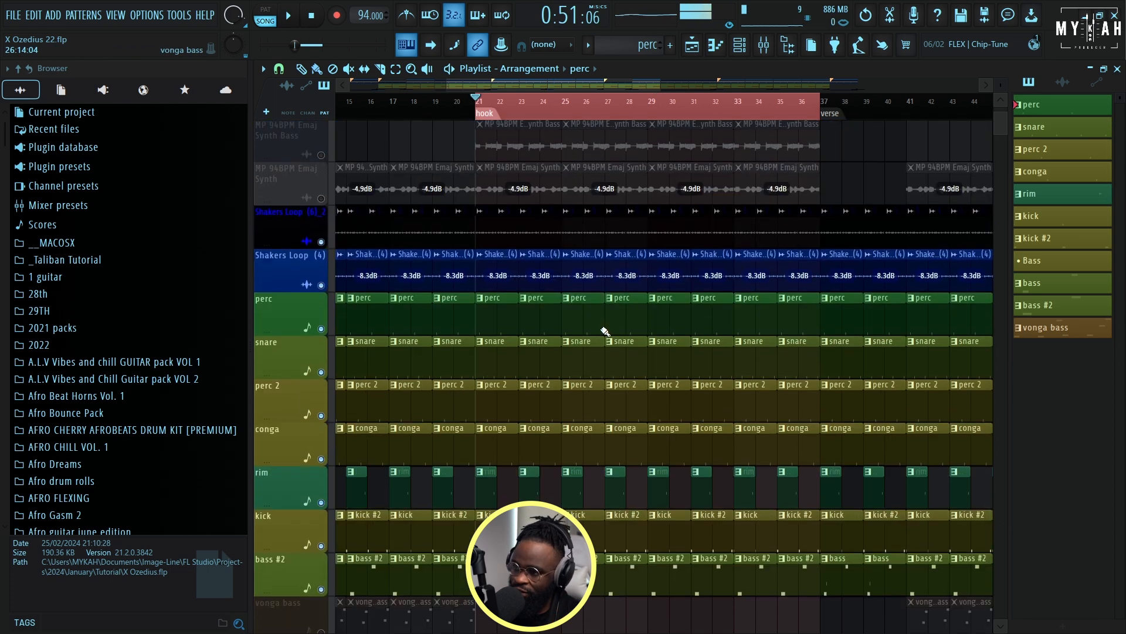
{"action": "scroll", "coordinate": [605, 331], "scroll_direction": "up", "scroll_amount": 3}
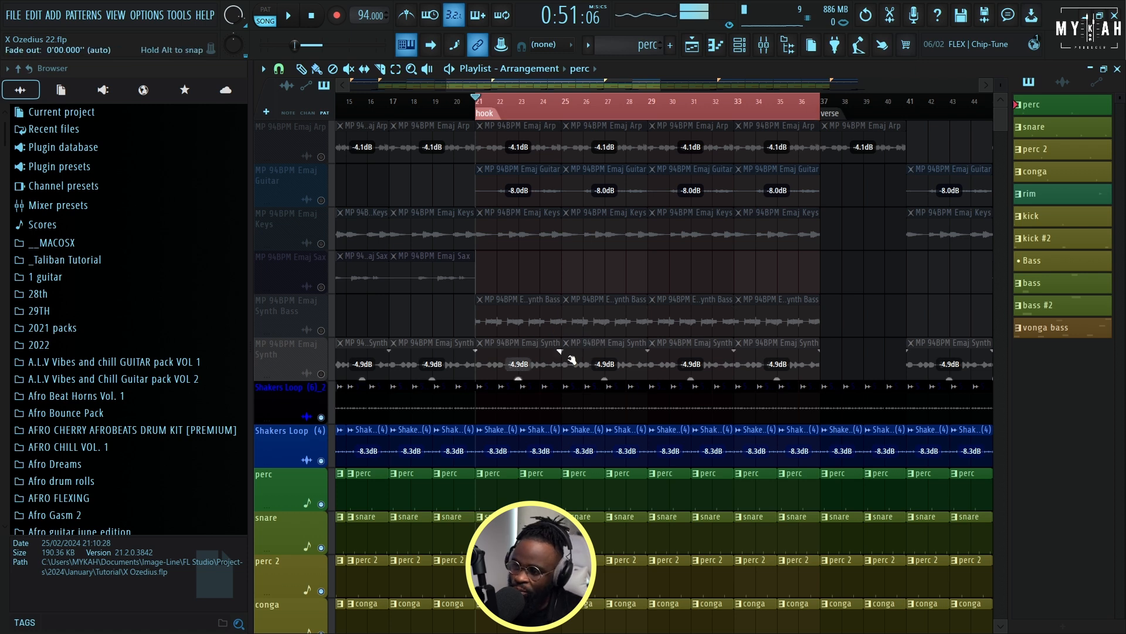
{"action": "left_click", "coordinate": [321, 331]}
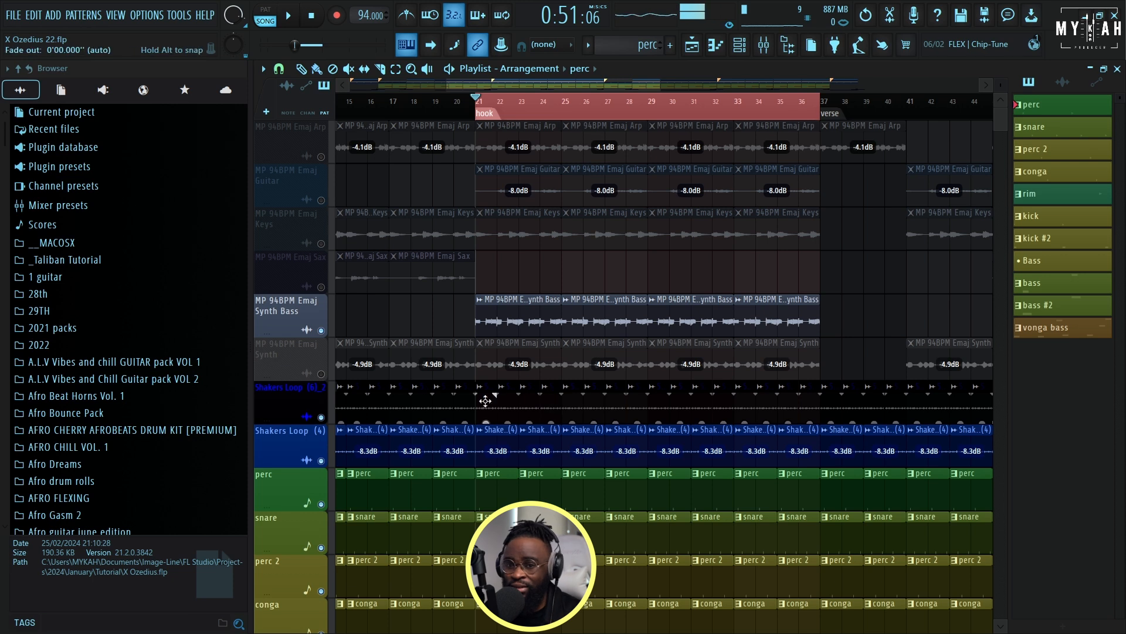
{"action": "key", "text": "space"}
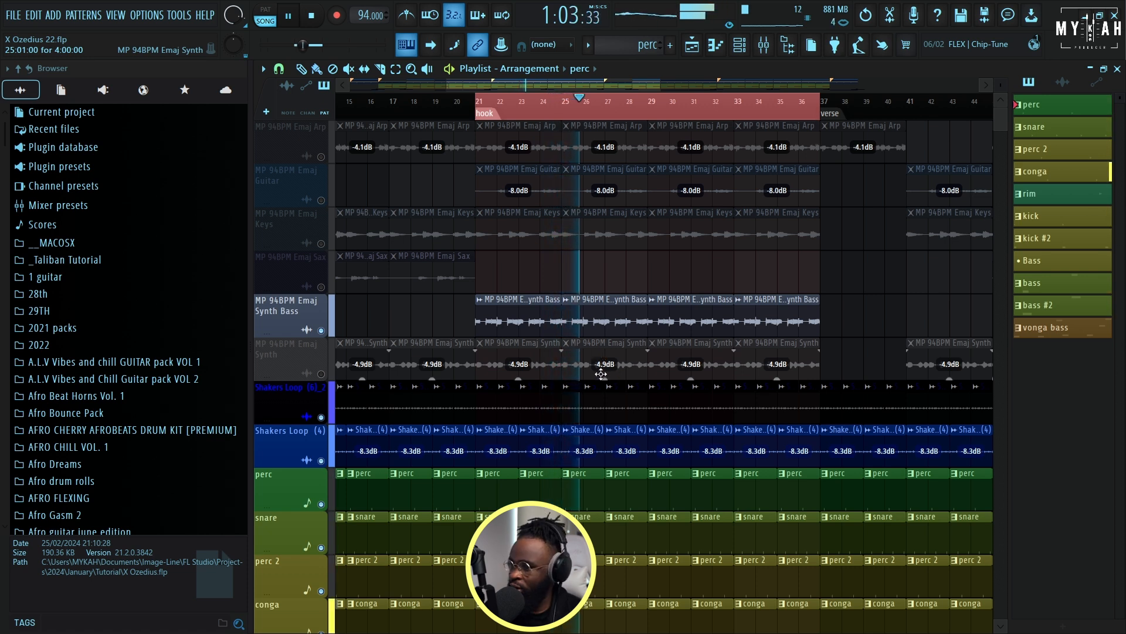
{"action": "key", "text": "space"}
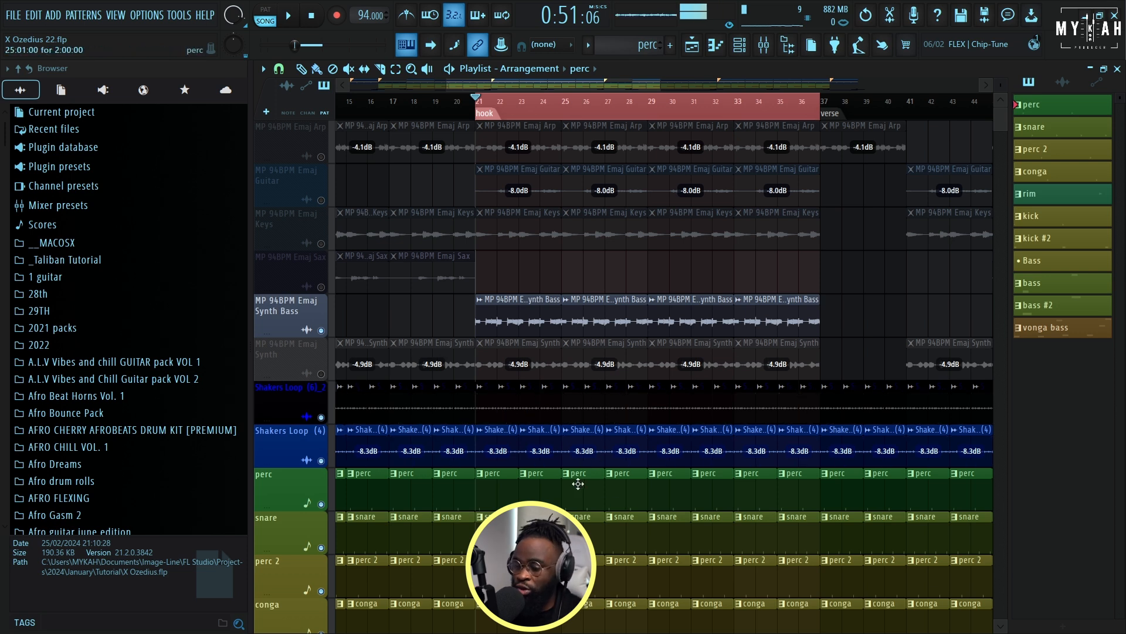
{"action": "key", "text": "space"}
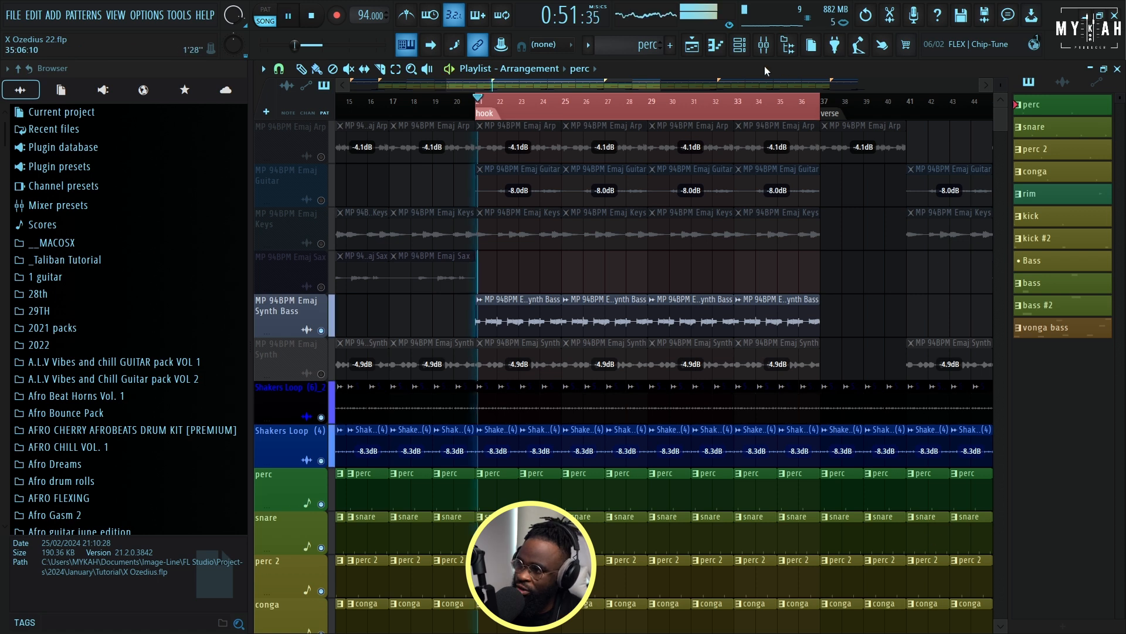
Step: Locate the mixer track of the MP 94BPM Emaj Synth Bass clip through its channel settings and play the hook
{"action": "left_click", "coordinate": [763, 44]}
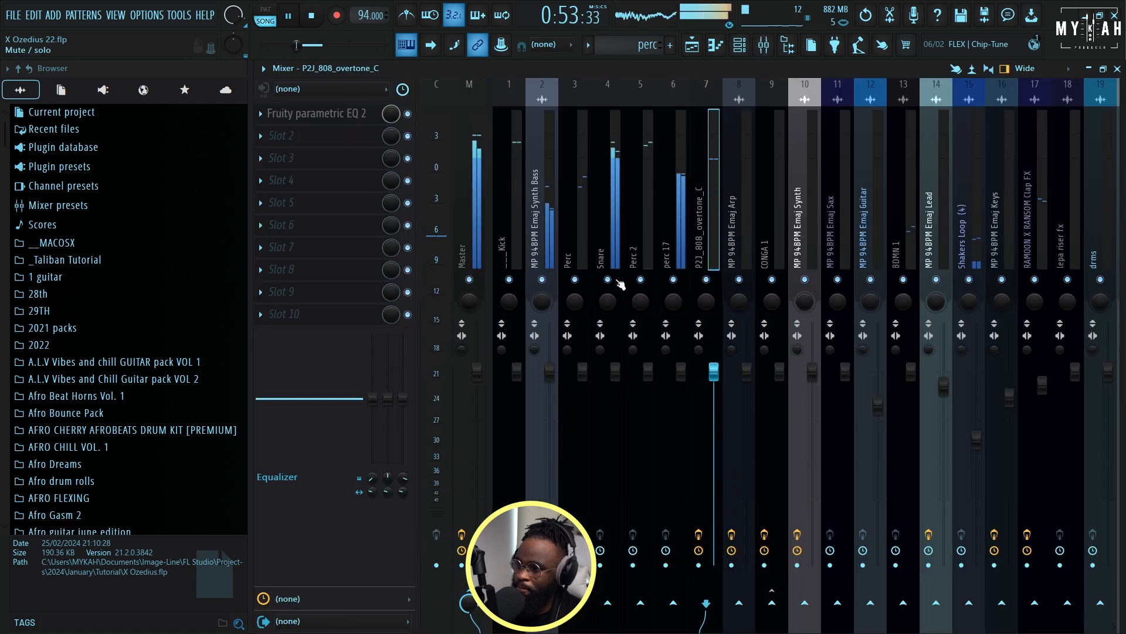
{"action": "key", "text": "space"}
{"action": "key", "text": "F5"}
{"action": "scroll", "coordinate": [496, 386], "scroll_direction": "down", "scroll_amount": 2}
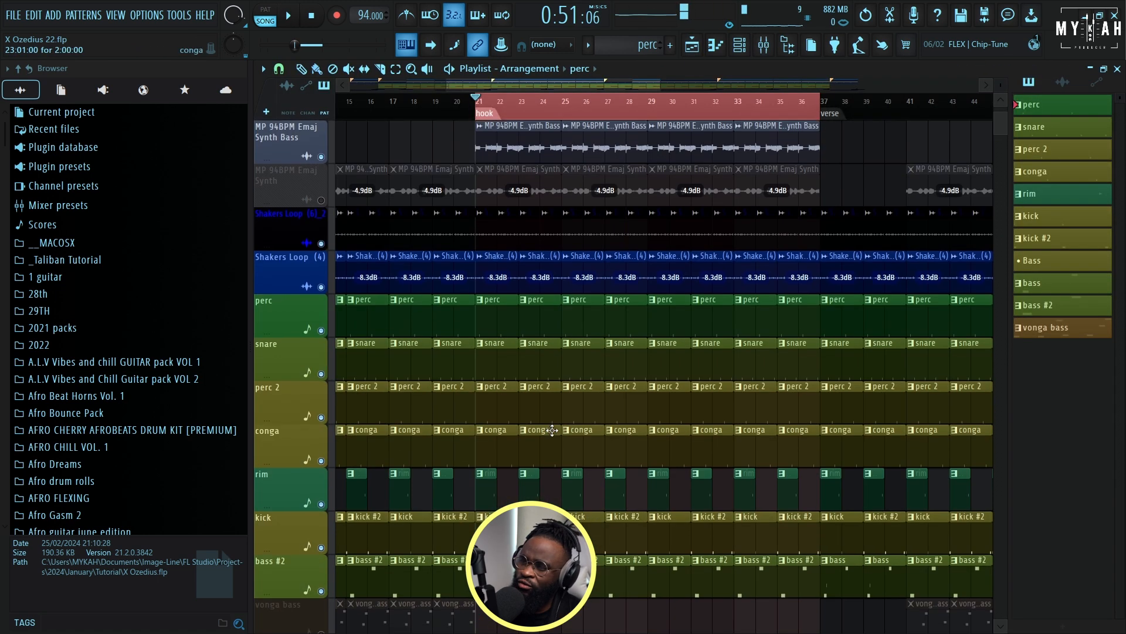
{"action": "double_click", "coordinate": [505, 233]}
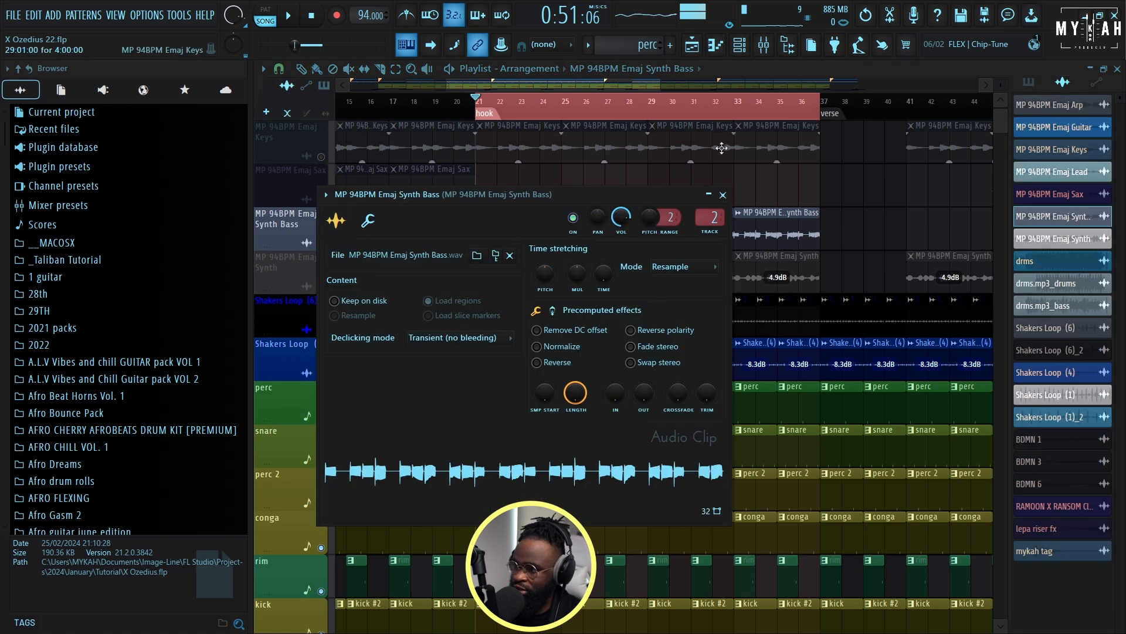
{"action": "left_click", "coordinate": [761, 47]}
{"action": "key", "text": "space"}
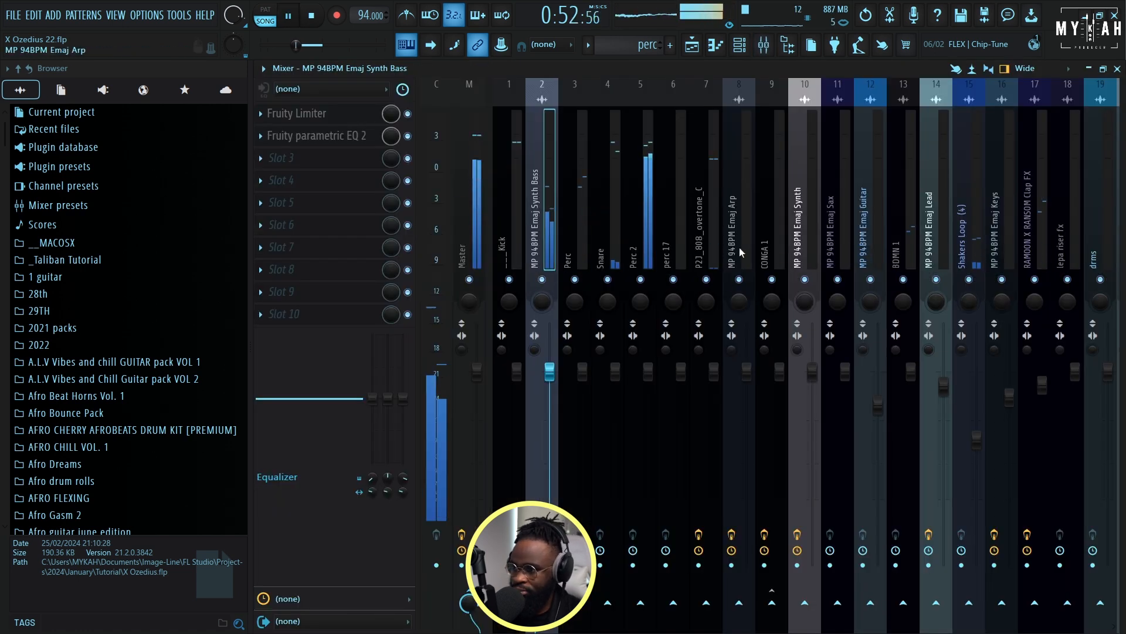
Step: Check the Kick mixer track's routing and choose ___Kick as sidechain source in the Synth Bass track's Fruity Limiter, replaying the hook
{"action": "left_click", "coordinate": [523, 247]}
{"action": "key", "text": "space"}
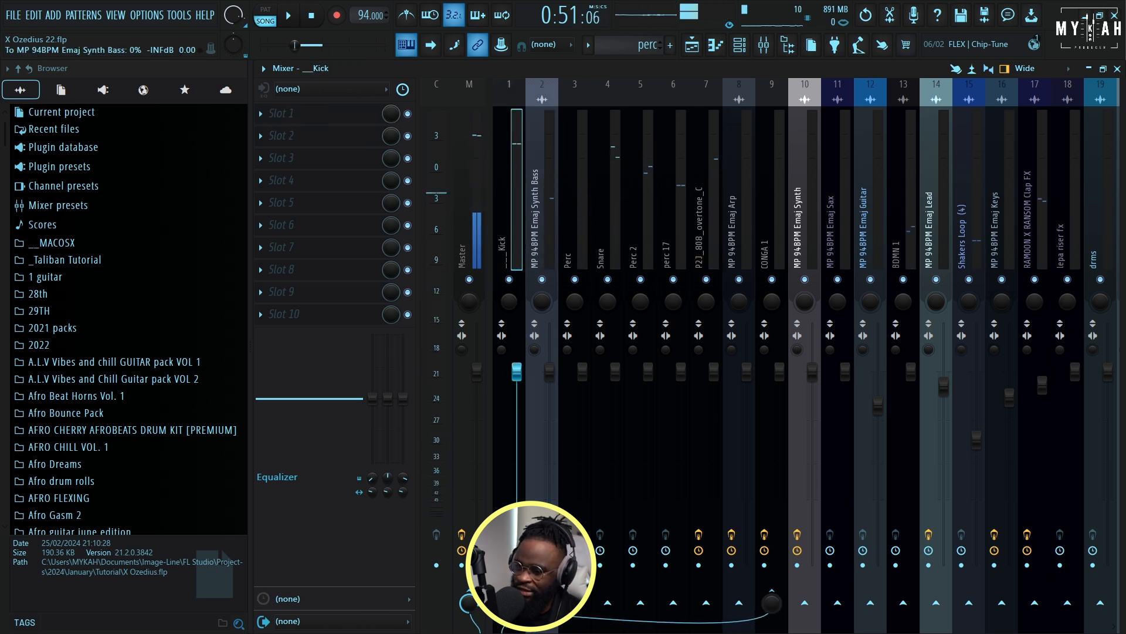
{"action": "left_click", "coordinate": [555, 253]}
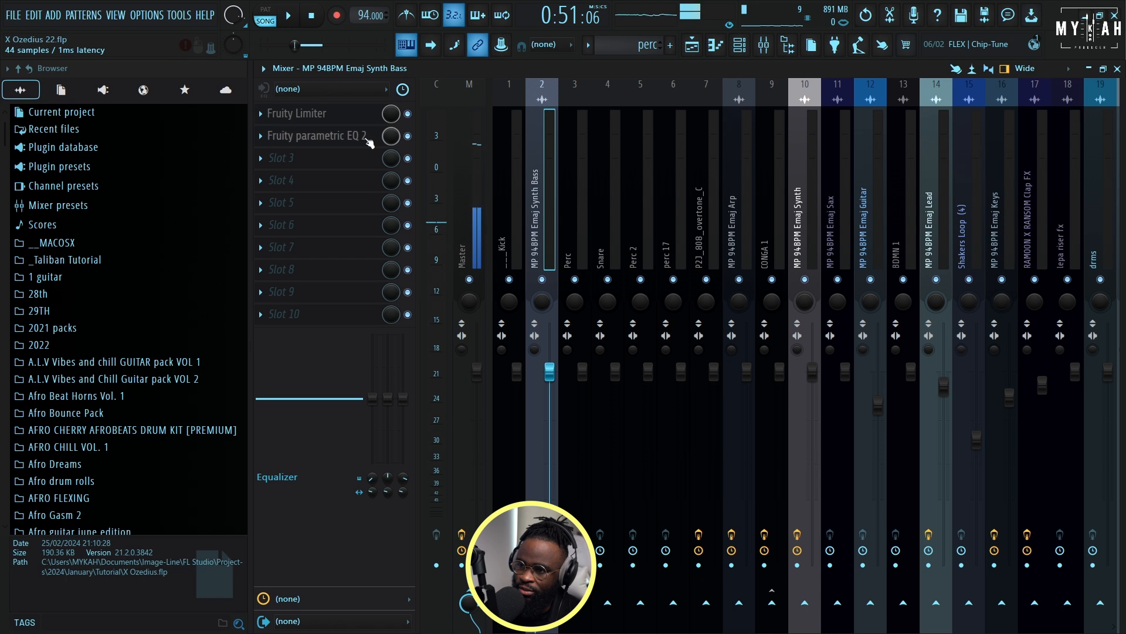
{"action": "left_click", "coordinate": [329, 117]}
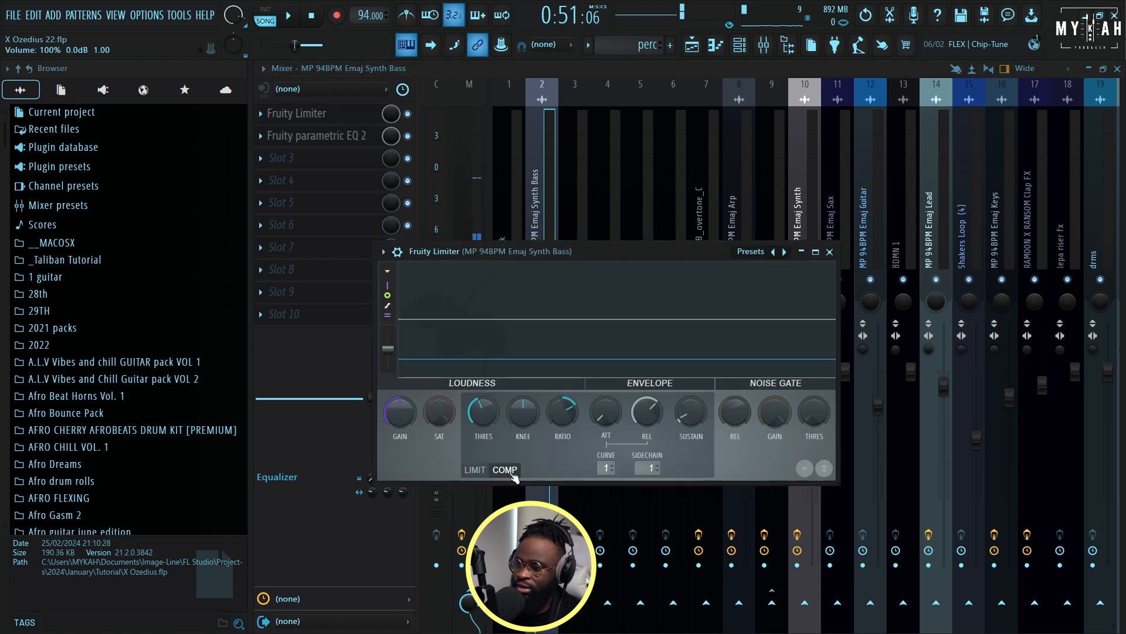
{"action": "left_click", "coordinate": [656, 467]}
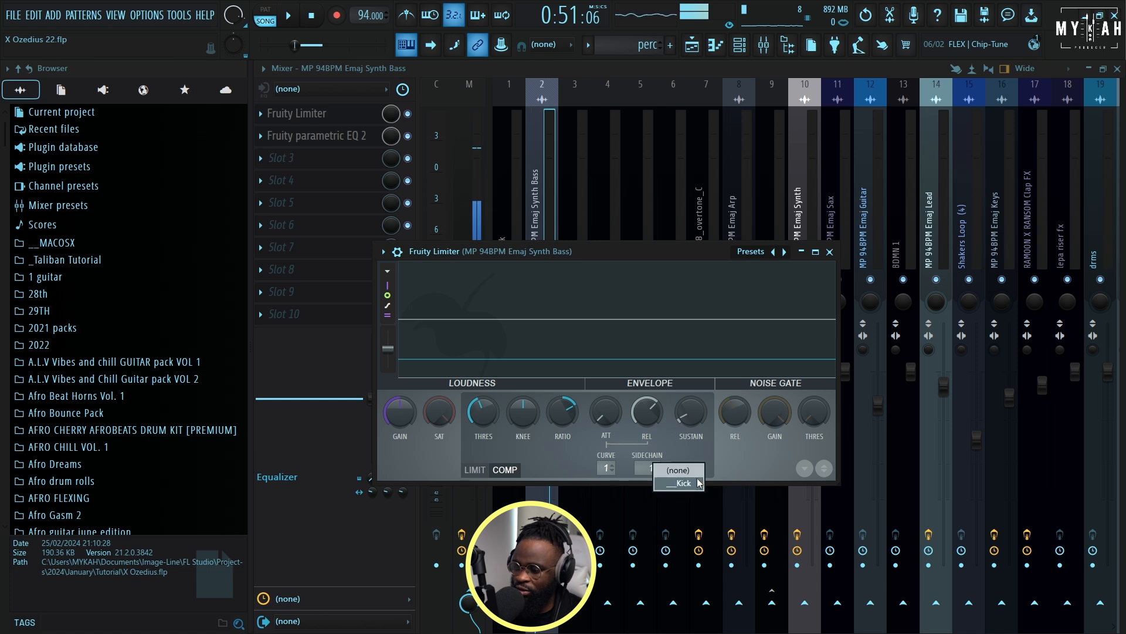
{"action": "left_click", "coordinate": [680, 483]}
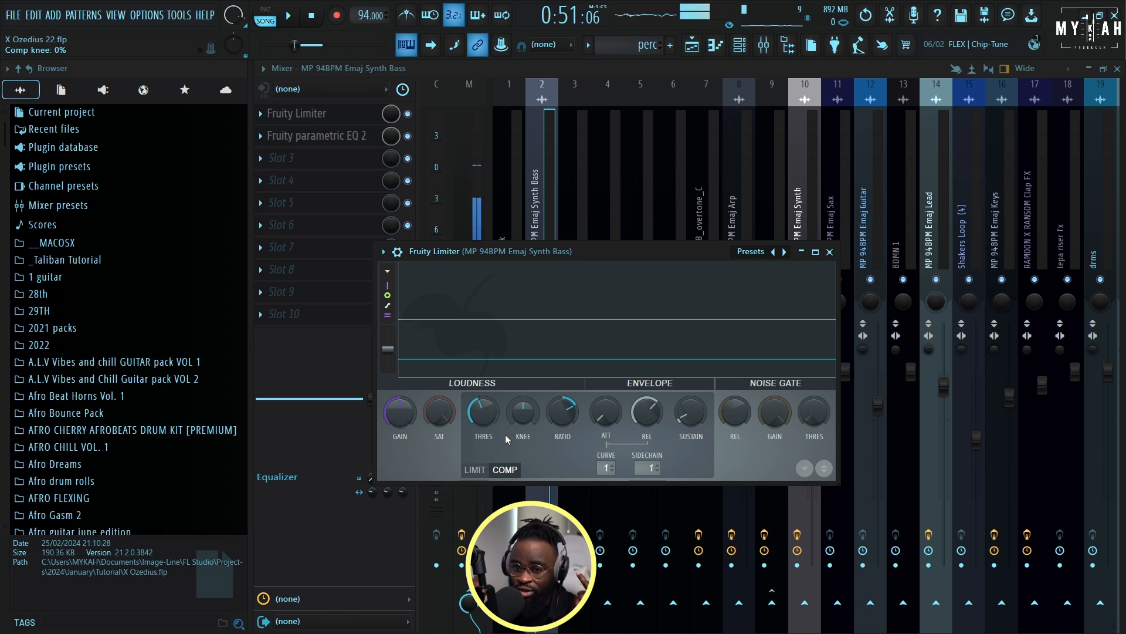
{"action": "key", "text": "space"}
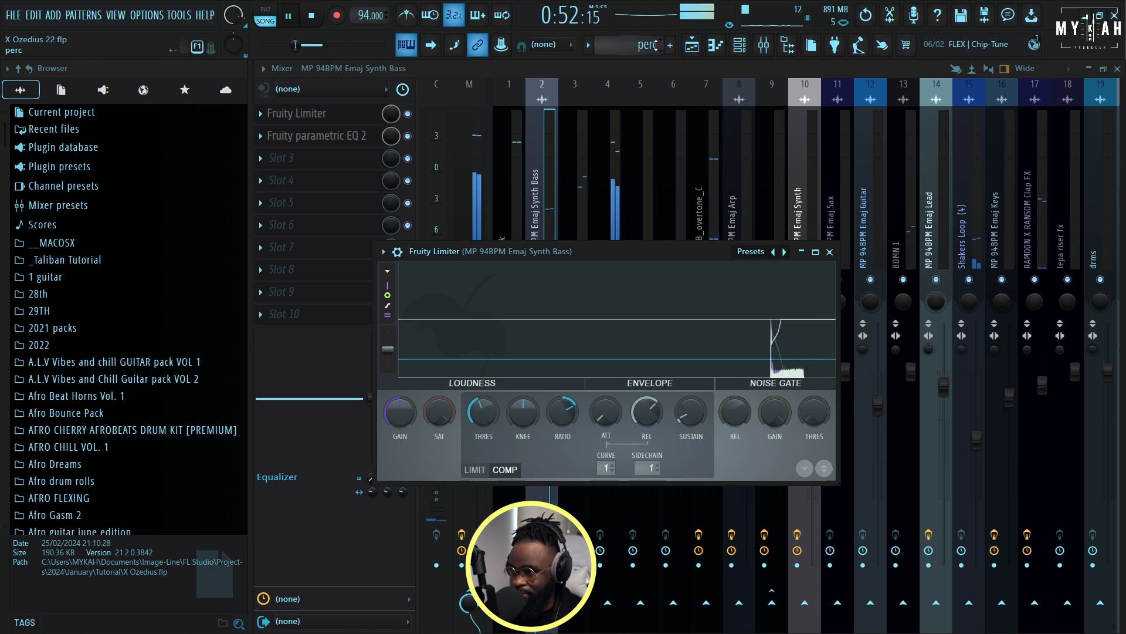
Step: Return to the playlist, unmute the MP 94BPM Emaj Synth track and replay the hook
{"action": "left_click", "coordinate": [693, 45]}
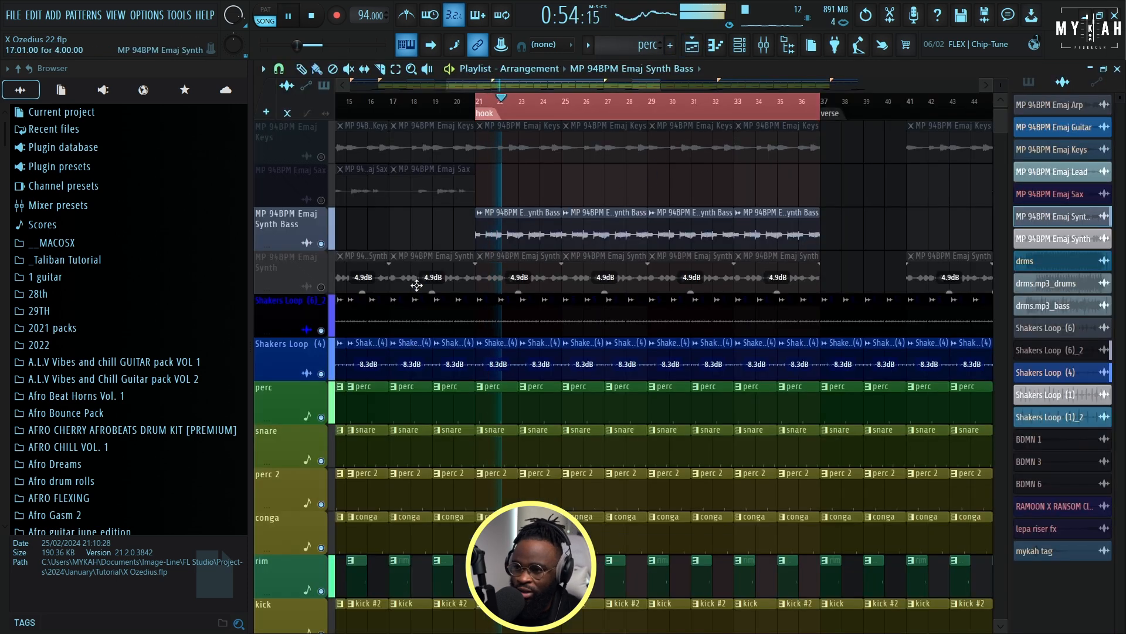
{"action": "key", "text": "space"}
{"action": "left_click", "coordinate": [321, 287]}
{"action": "key", "text": "space"}
Step: Examine the low cut in Fruity parametric EQ 2 on the MP 94BPM Emaj Synth clip's mixer track
{"action": "double_click", "coordinate": [492, 276]}
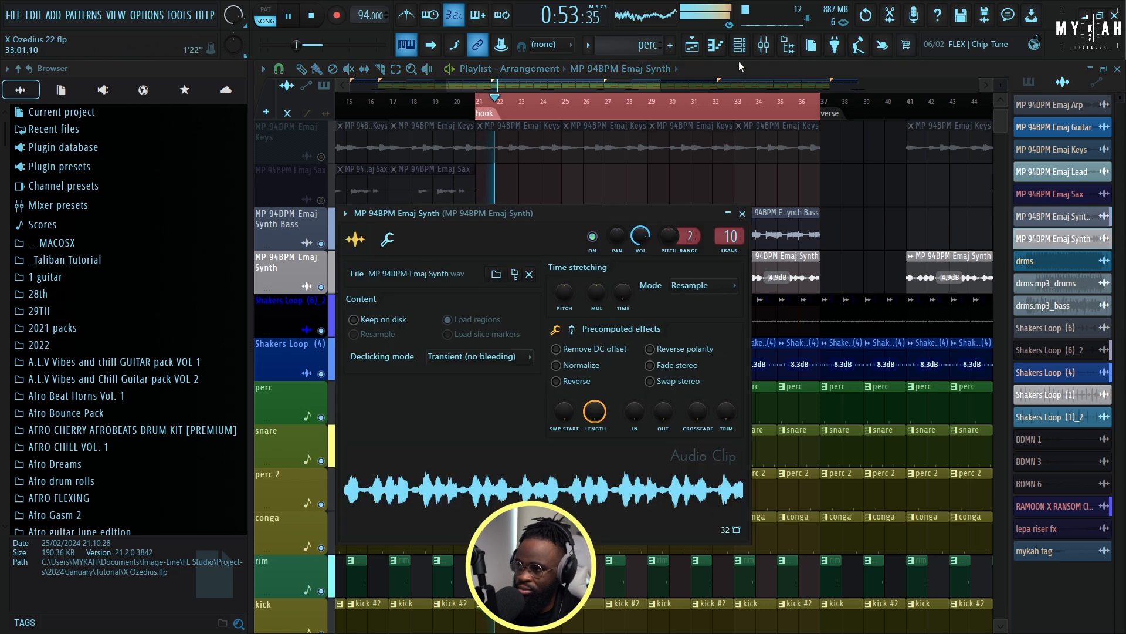
{"action": "left_click", "coordinate": [764, 44]}
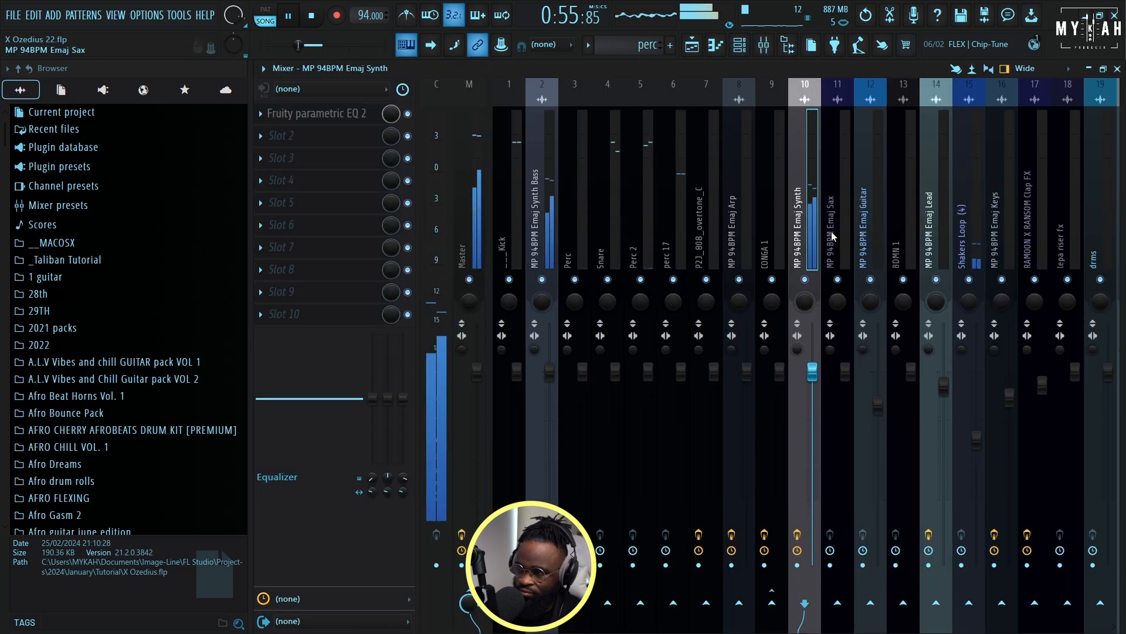
{"action": "key", "text": "space"}
{"action": "left_click", "coordinate": [339, 117]}
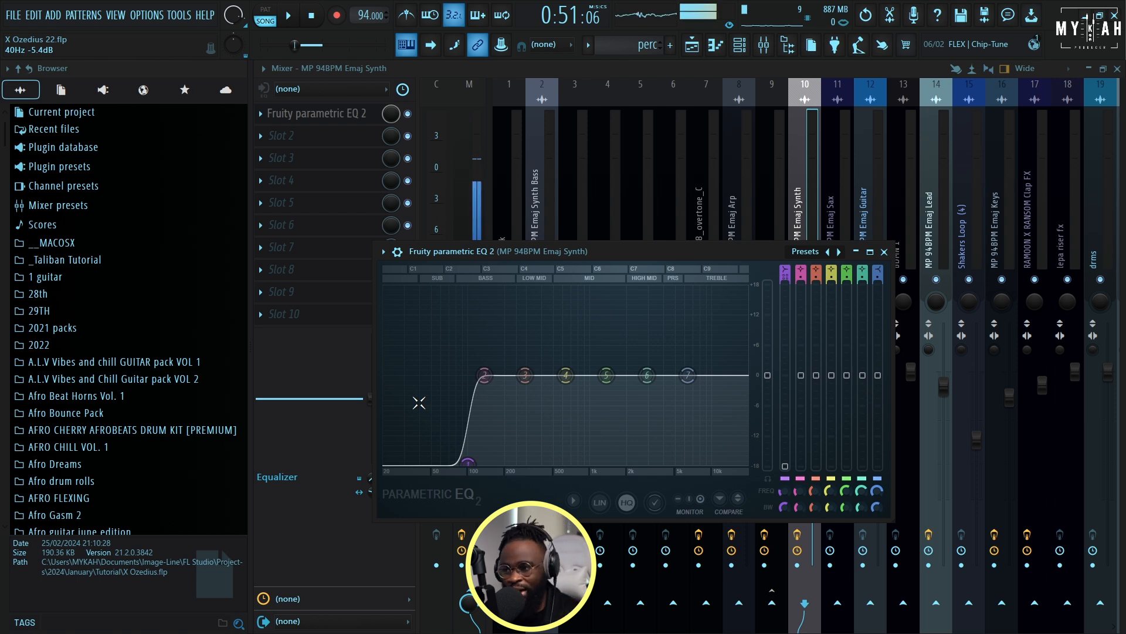
{"action": "key", "text": "space"}
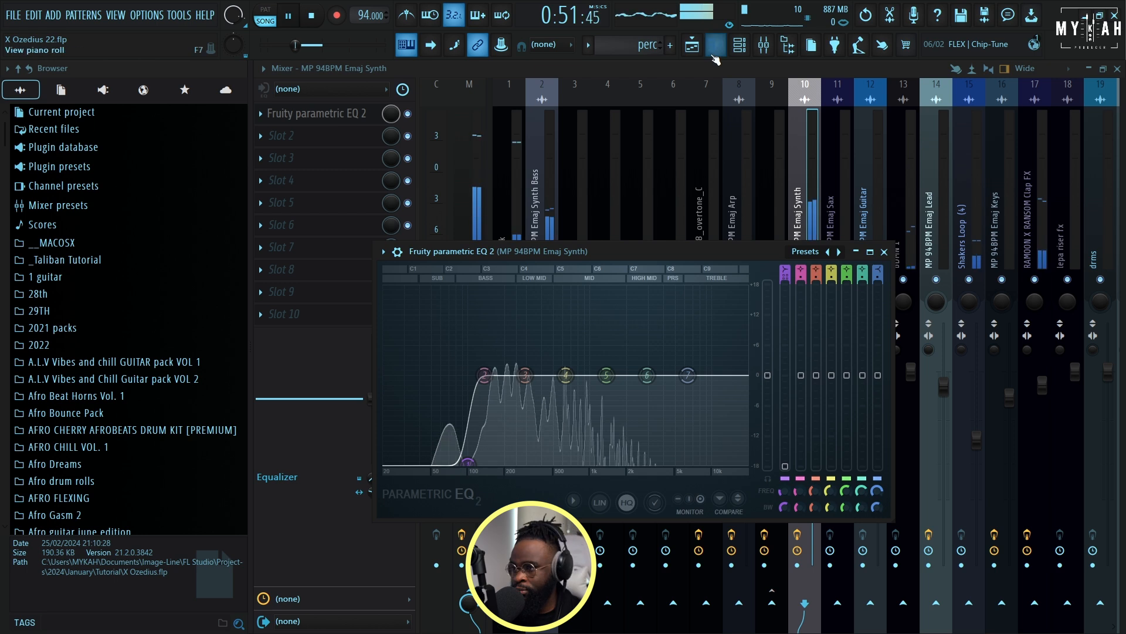
Step: Return to the playlist, unmute the MP 94BPM Emaj Keys track and replay the hook
{"action": "left_click", "coordinate": [692, 46]}
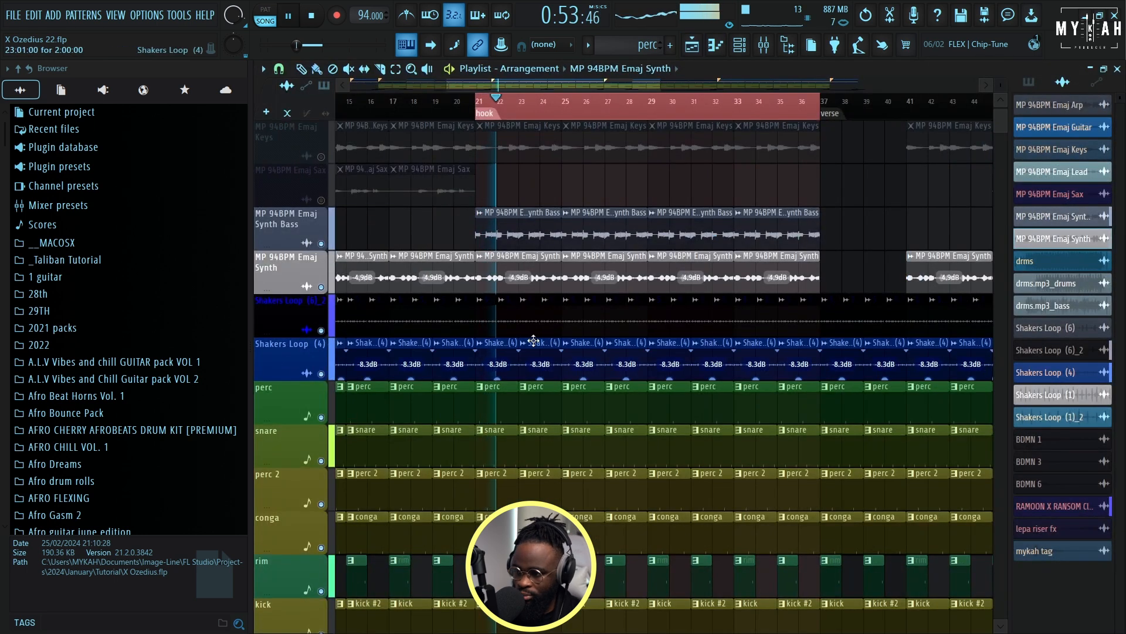
{"action": "scroll", "coordinate": [562, 329], "scroll_direction": "down", "scroll_amount": 7}
{"action": "scroll", "coordinate": [563, 317], "scroll_direction": "up", "scroll_amount": 9}
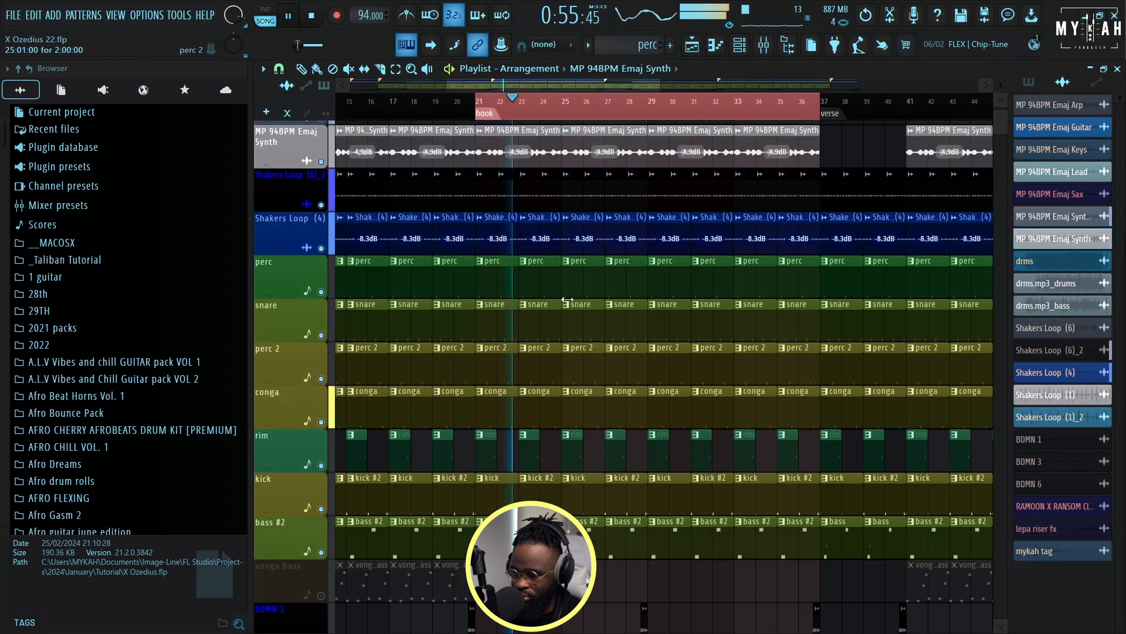
{"action": "key", "text": "space"}
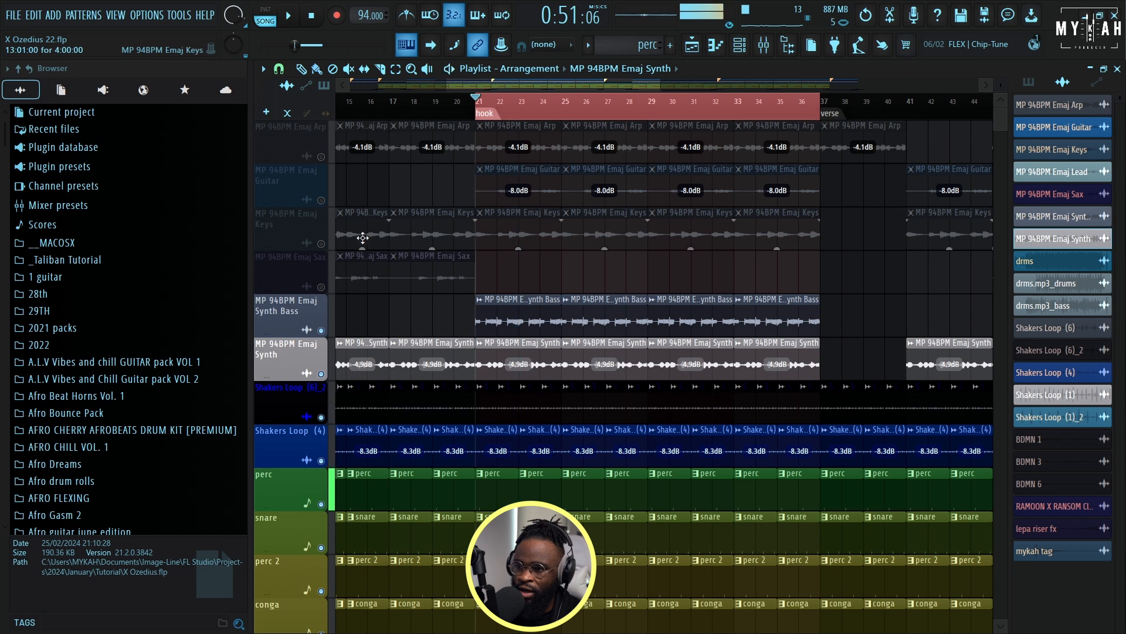
{"action": "left_click", "coordinate": [321, 244]}
{"action": "key", "text": "space"}
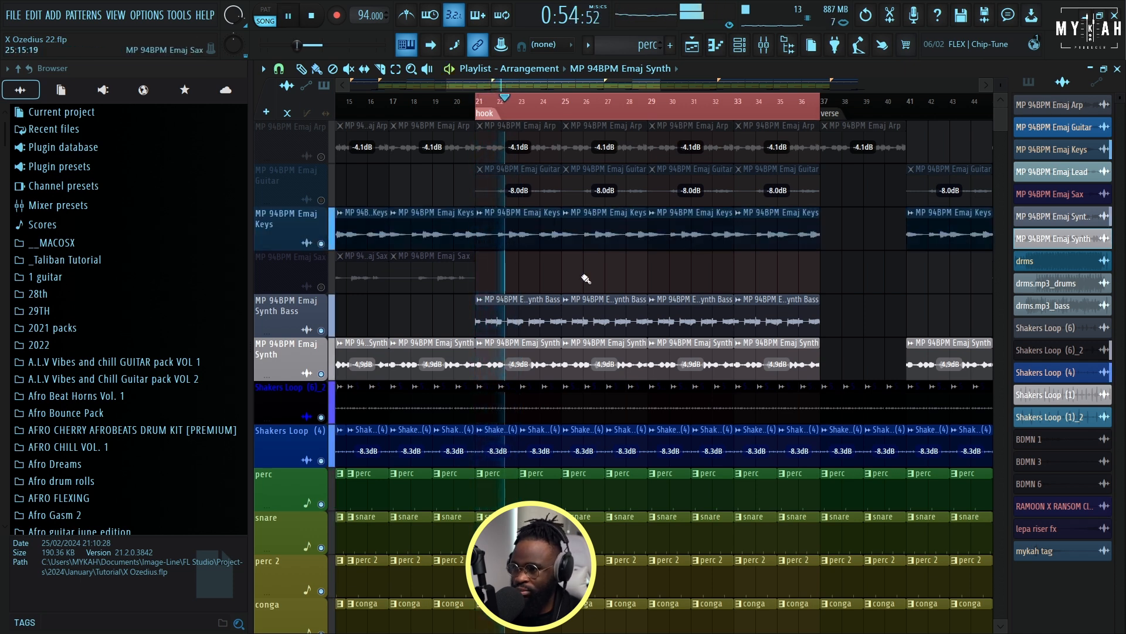
Step: Examine the low cut in Fruity parametric EQ 2 on the MP 94BPM Emaj Keys clip's mixer track
{"action": "left_click", "coordinate": [531, 234]}
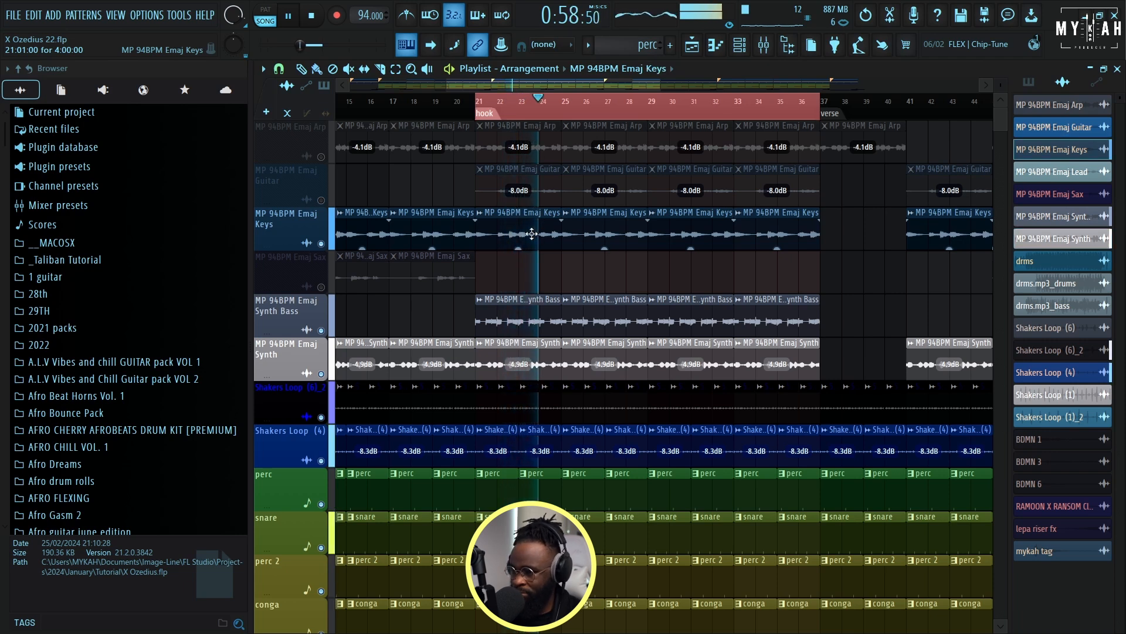
{"action": "double_click", "coordinate": [531, 234]}
{"action": "left_click", "coordinate": [763, 45]}
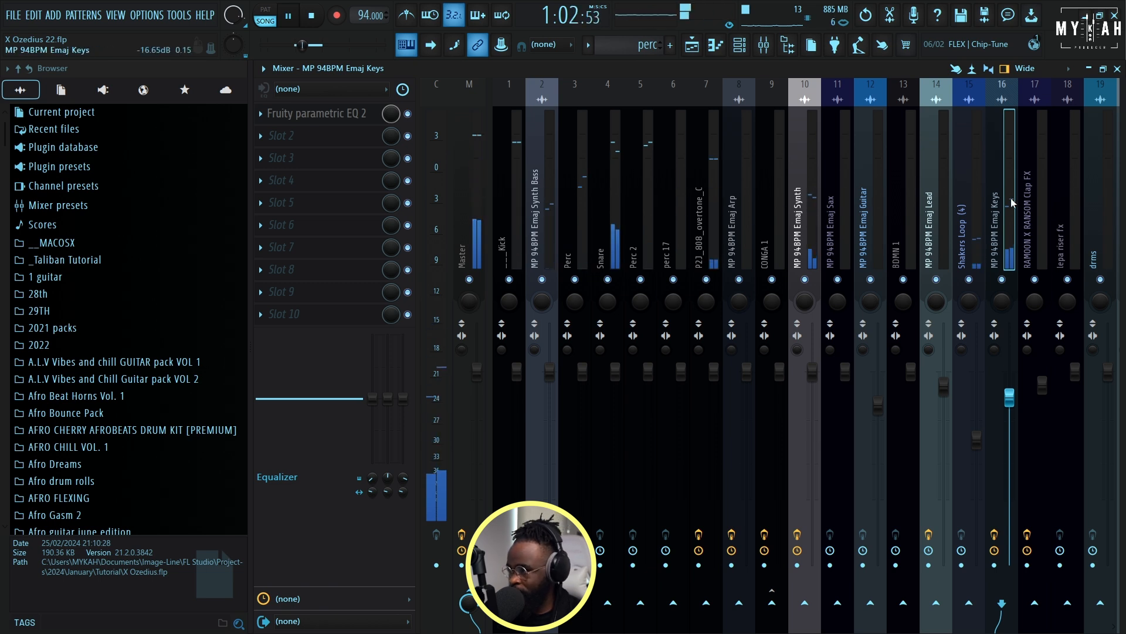
{"action": "key", "text": "space"}
{"action": "left_click", "coordinate": [325, 113]}
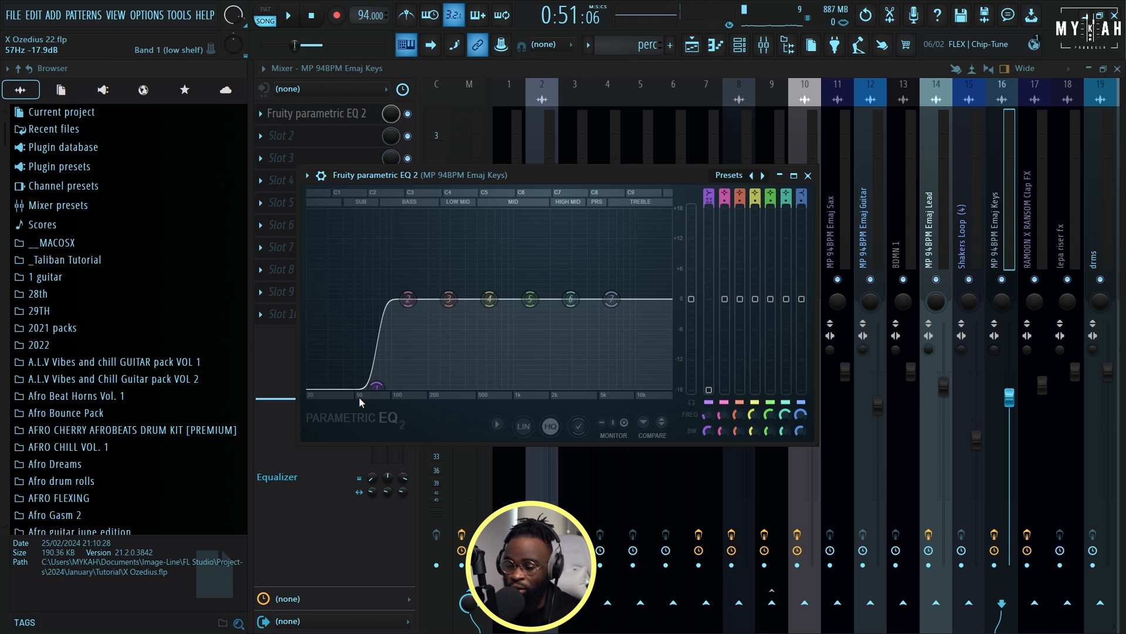
{"action": "key", "text": "space"}
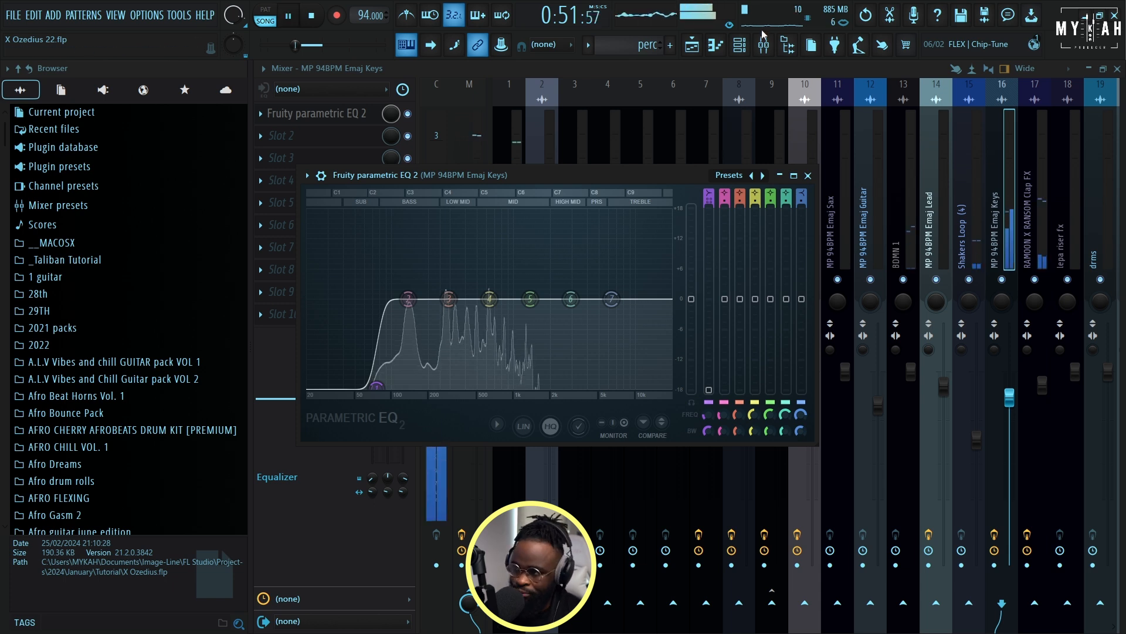
Step: Unmute the MP 94BPM Emaj Guitar track in the playlist and check its effect slots in the mixer
{"action": "left_click", "coordinate": [704, 44]}
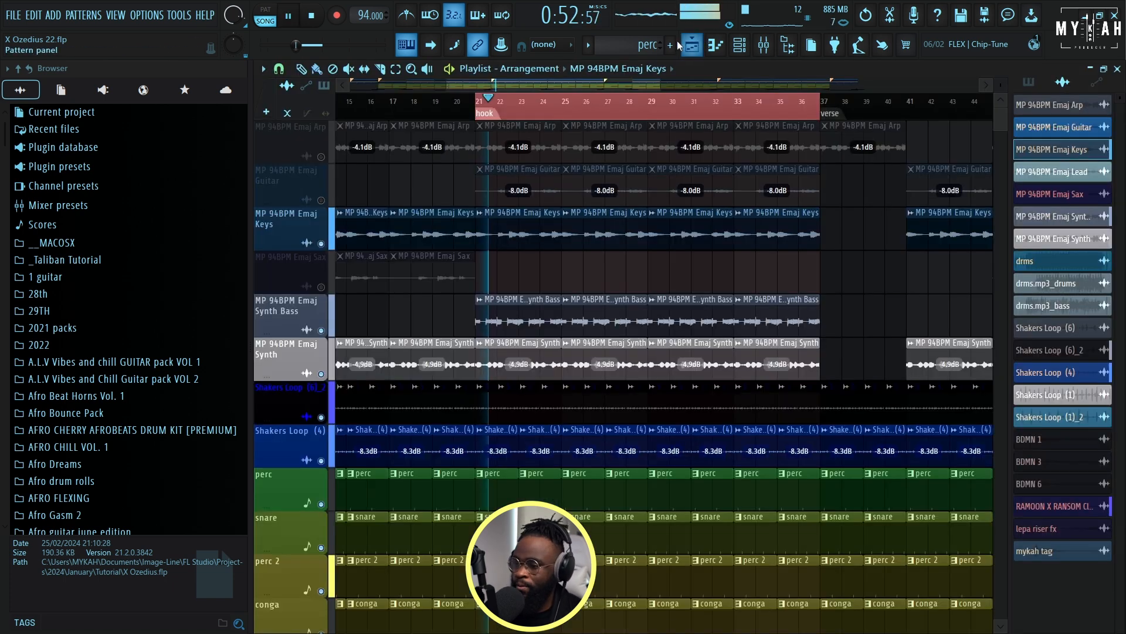
{"action": "left_click", "coordinate": [321, 200]}
{"action": "double_click", "coordinate": [515, 179]}
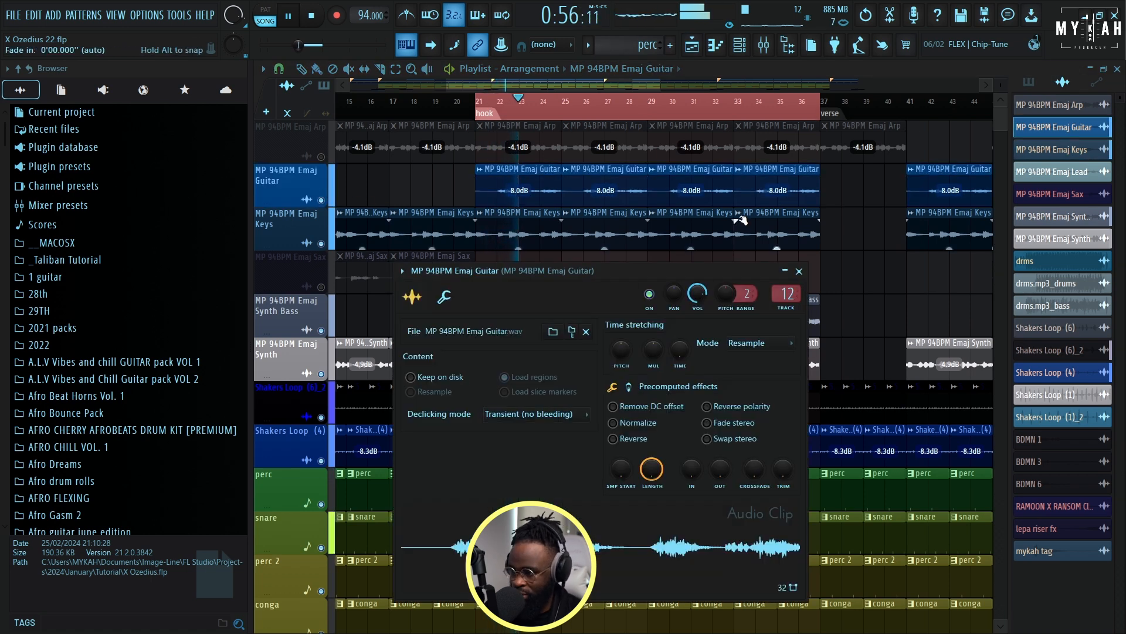
{"action": "left_click", "coordinate": [764, 44]}
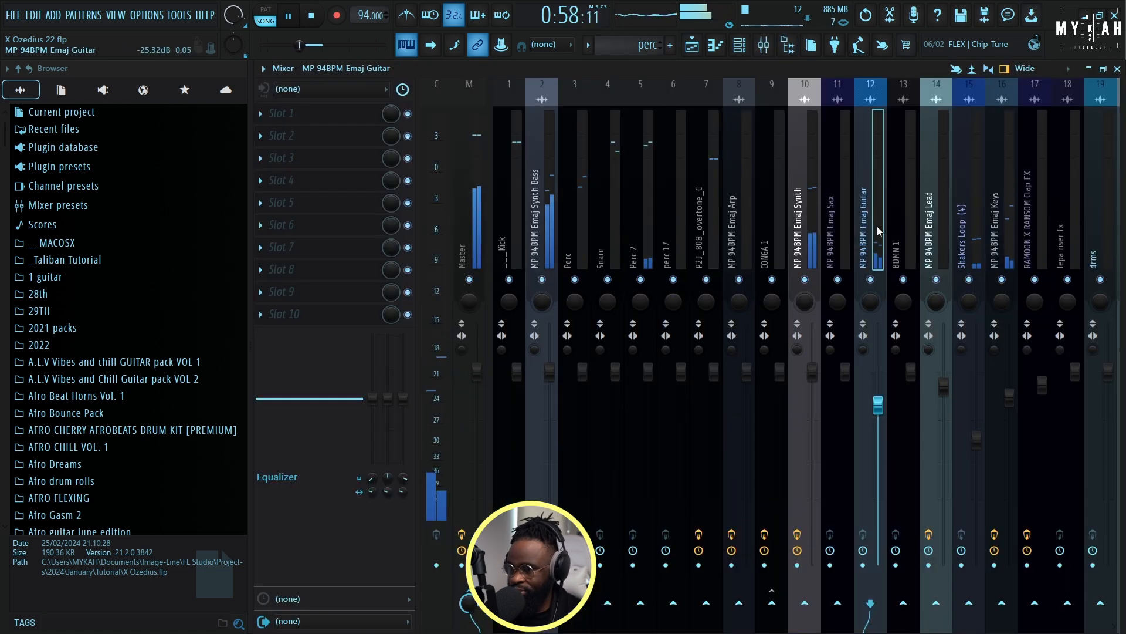
Step: Return to the playlist and replay the hook from its start with the guitar included
{"action": "key", "text": "space"}
{"action": "left_click", "coordinate": [693, 47]}
{"action": "key", "text": "space"}
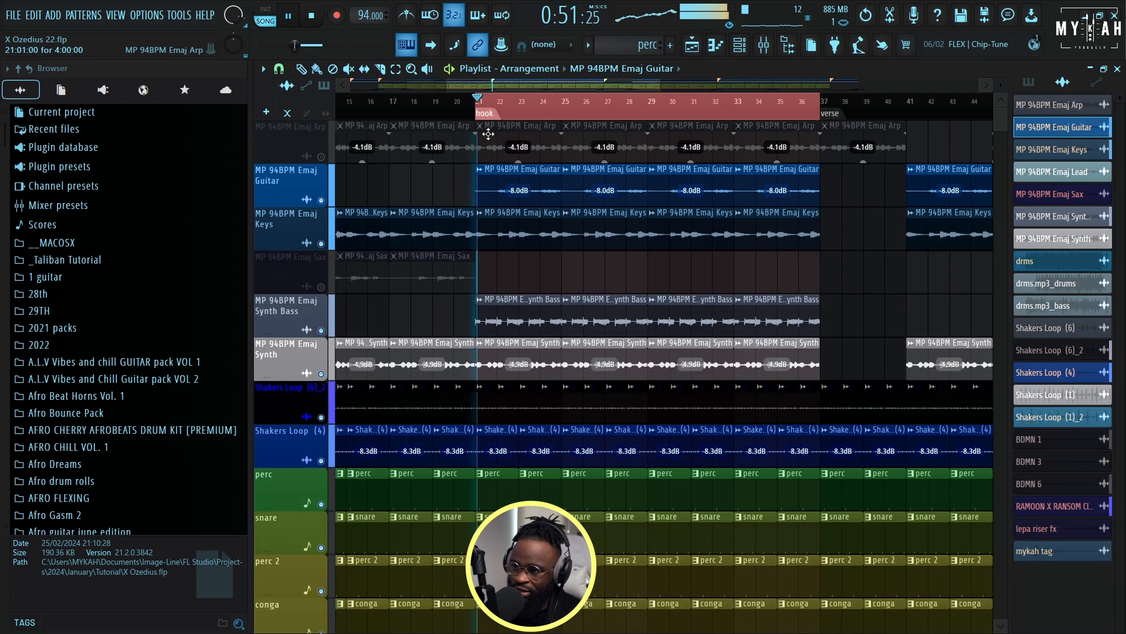
Step: Unmute the MP 94BPM Emaj Arp track and bring up its mixer channel while the hook replays
{"action": "left_click", "coordinate": [321, 157]}
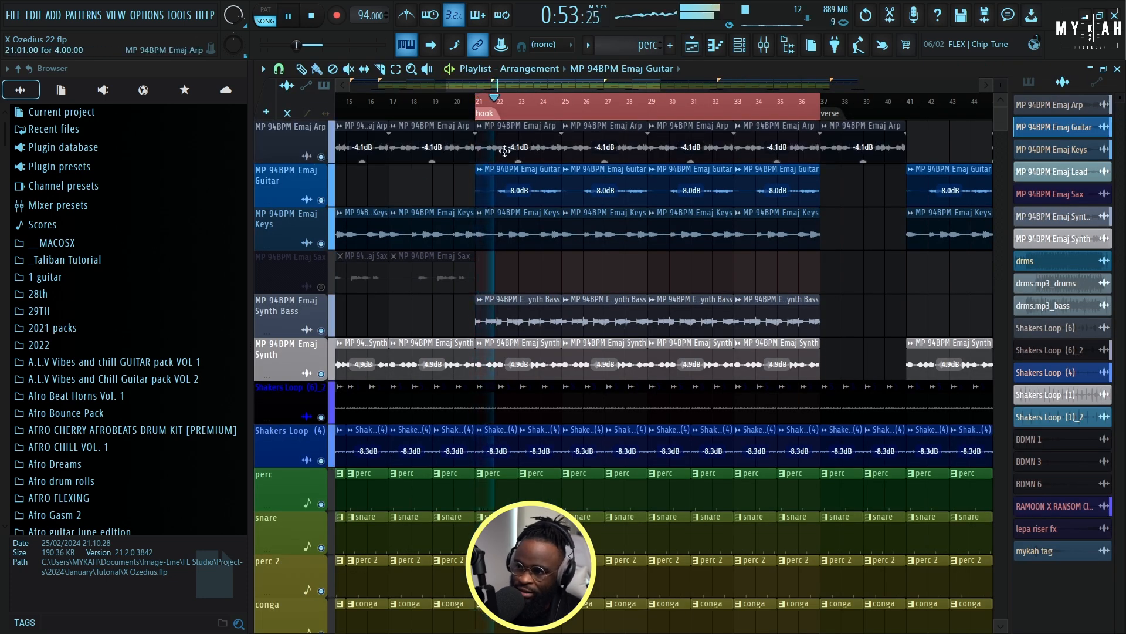
{"action": "double_click", "coordinate": [505, 152]}
{"action": "key", "text": "space"}
{"action": "key", "text": "space"}
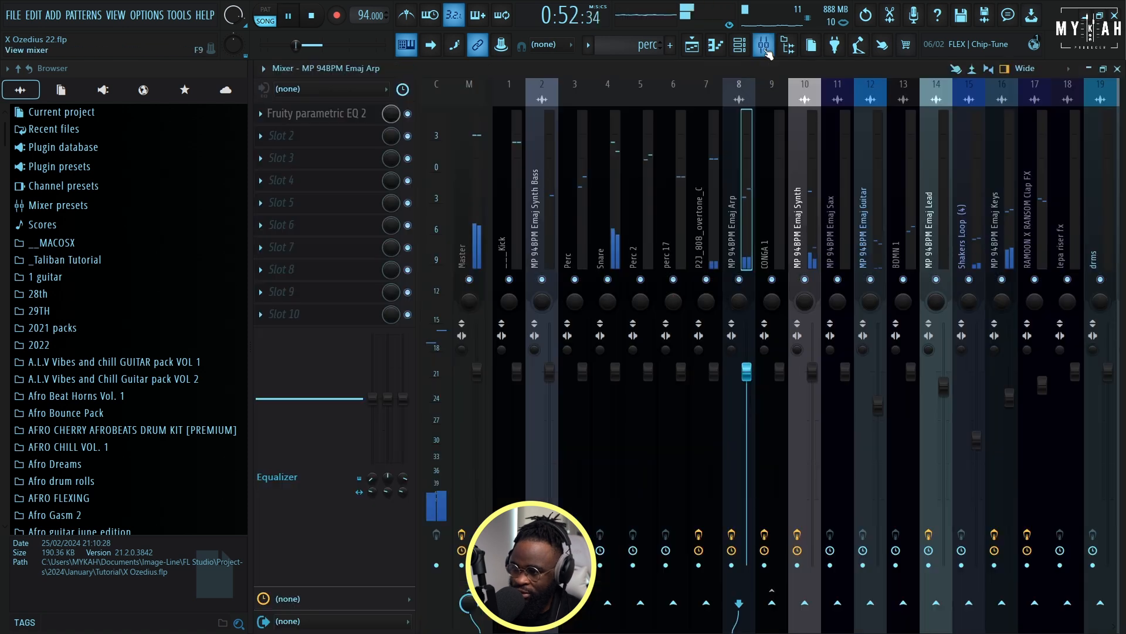
{"action": "left_click", "coordinate": [764, 44]}
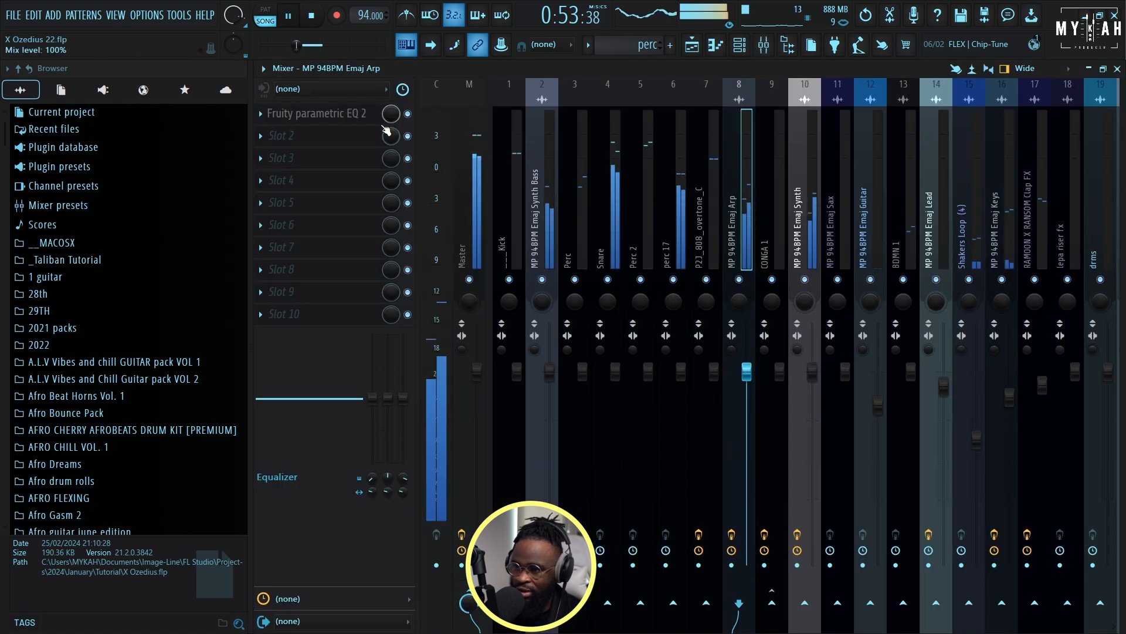
Step: Examine the low cut in Fruity parametric EQ 2 on the MP 94BPM Emaj Arp mixer track while the hook plays
{"action": "key", "text": "space"}
{"action": "left_click", "coordinate": [339, 121]}
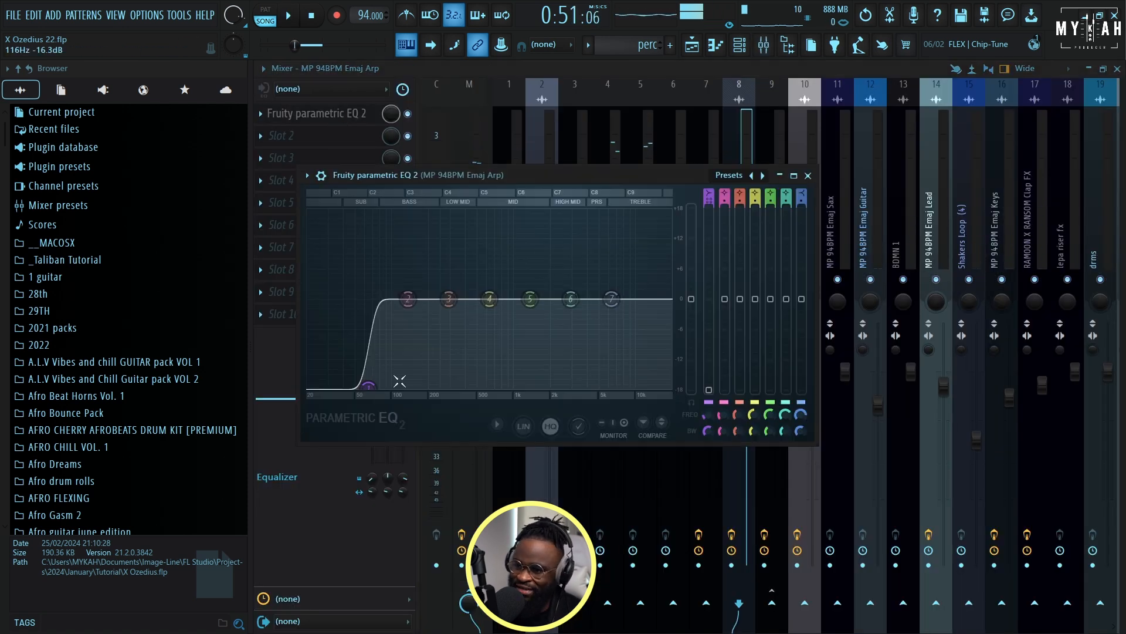
{"action": "key", "text": "space"}
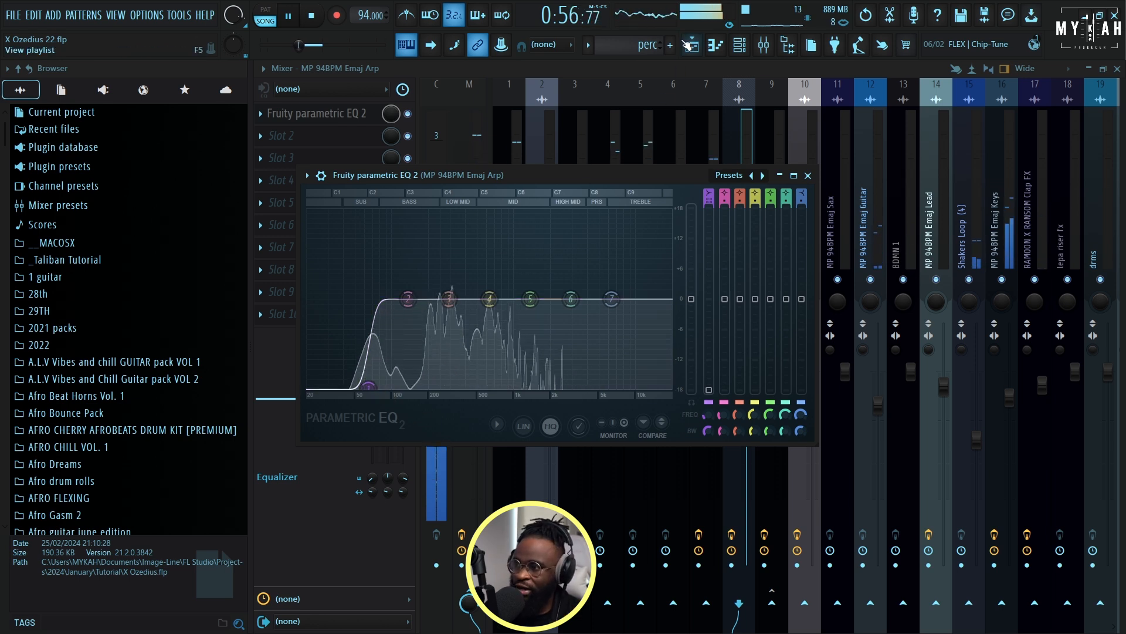
{"action": "key", "text": "space"}
Step: Return to the playlist and replay the hook with the arp included, checking the lower drum, bass and effect tracks
{"action": "key", "text": "F5"}
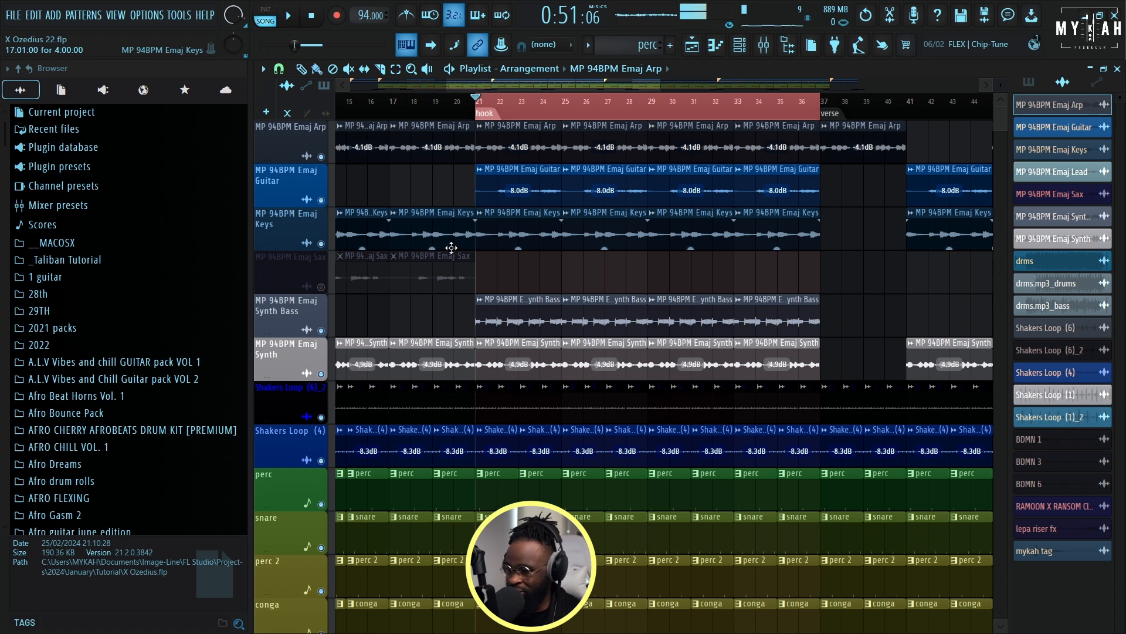
{"action": "key", "text": "space"}
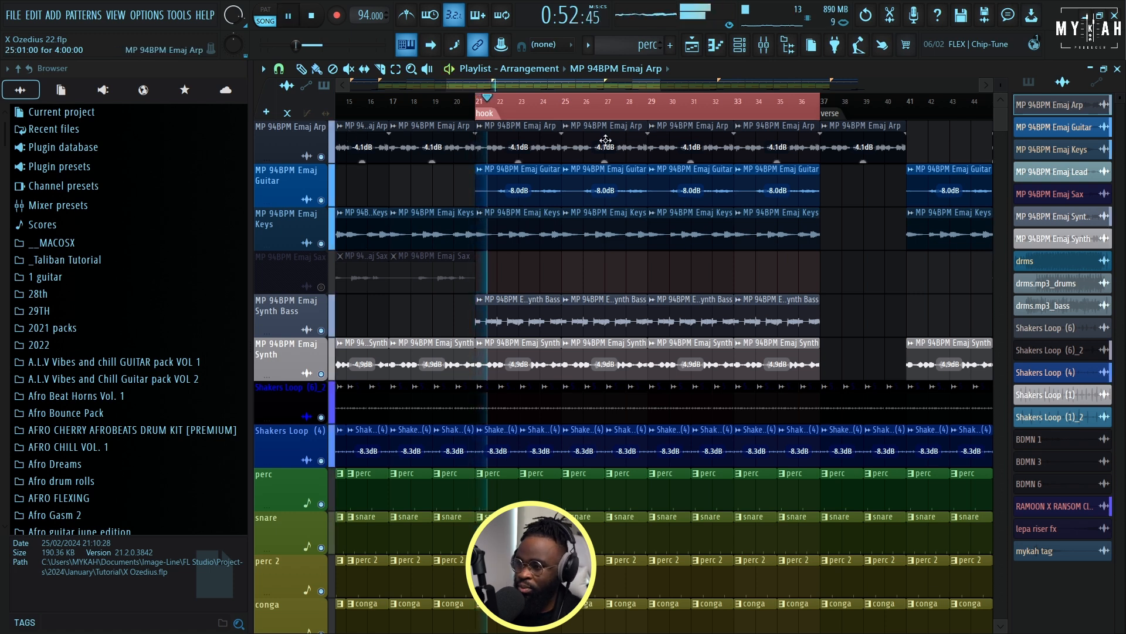
{"action": "scroll", "coordinate": [604, 270], "scroll_direction": "down", "scroll_amount": 3, "text": "ctrl"}
{"action": "scroll", "coordinate": [639, 313], "scroll_direction": "down", "scroll_amount": 4}
{"action": "scroll", "coordinate": [639, 312], "scroll_direction": "down", "scroll_amount": 7}
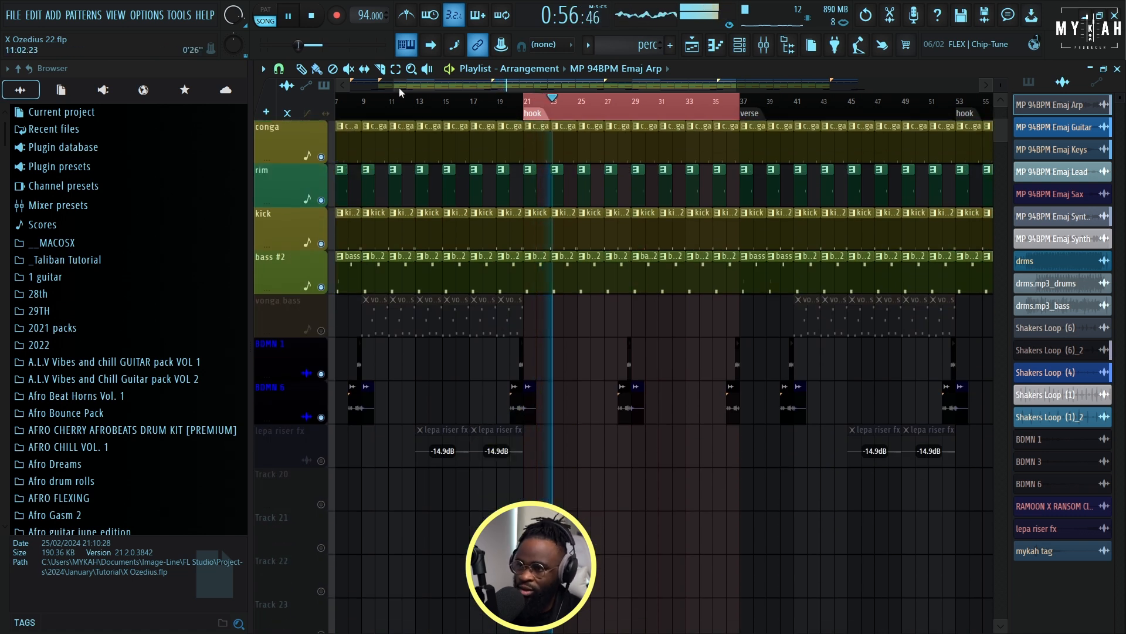
{"action": "key", "text": "space"}
Step: Unmute the vonga bass track and play the first verse from bar 9
{"action": "left_click_drag", "start_coordinate": [399, 87], "coordinate": [340, 93]}
{"action": "left_click", "coordinate": [396, 107]}
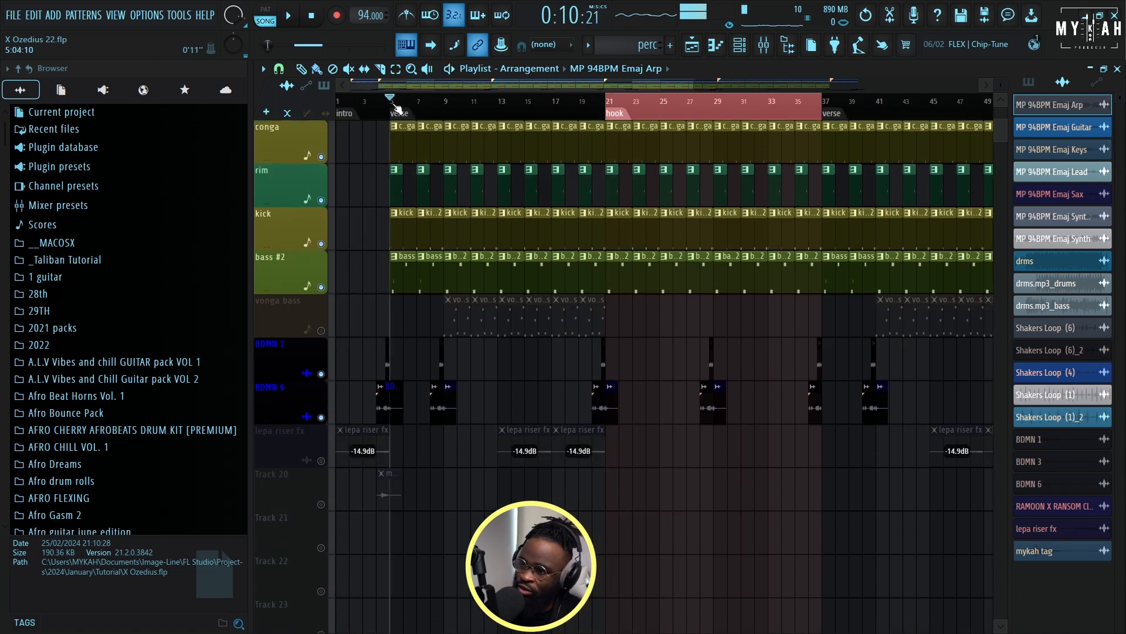
{"action": "scroll", "coordinate": [394, 107], "scroll_direction": "up", "scroll_amount": 4, "text": "ctrl"}
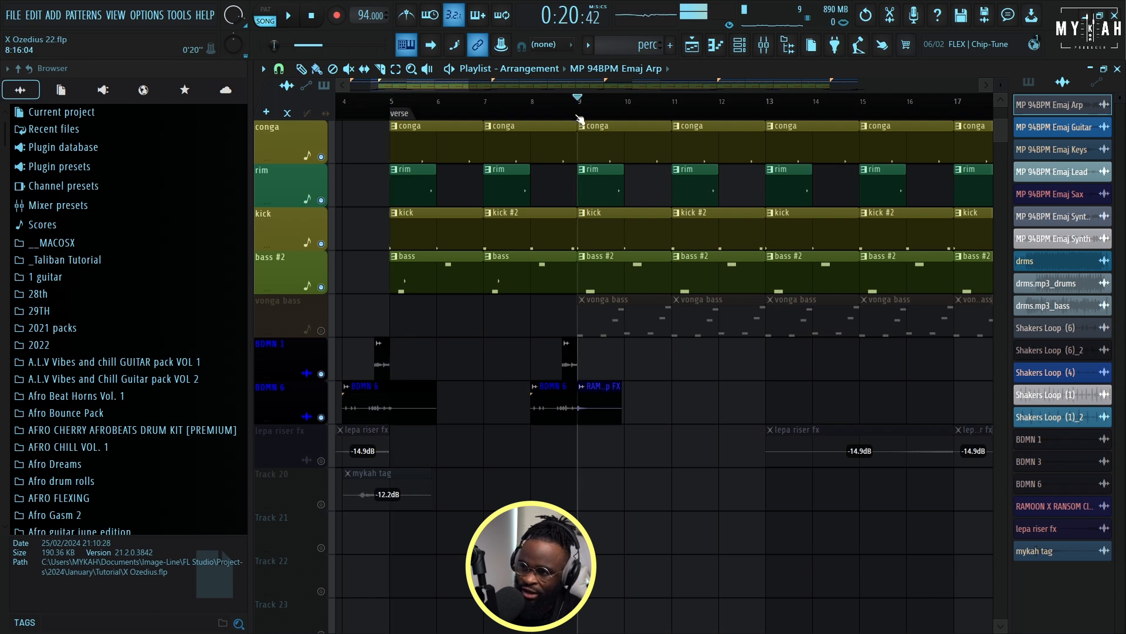
{"action": "left_click", "coordinate": [321, 331]}
{"action": "key", "text": "space"}
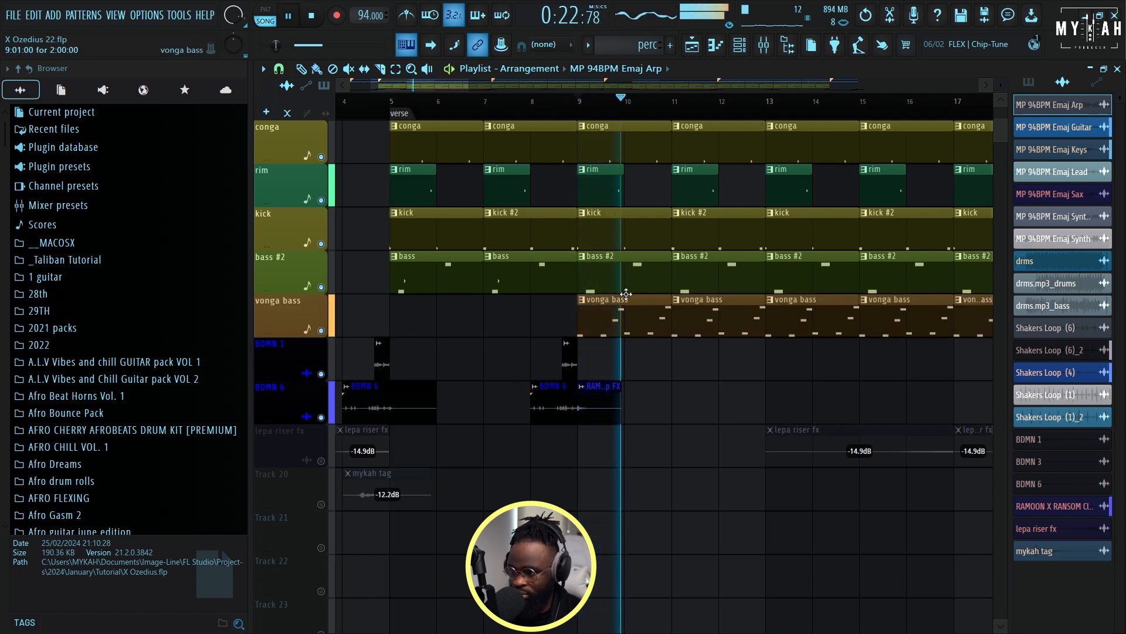
{"action": "key", "text": "space"}
{"action": "left_click_drag", "start_coordinate": [449, 90], "coordinate": [460, 99]}
{"action": "key", "text": "space"}
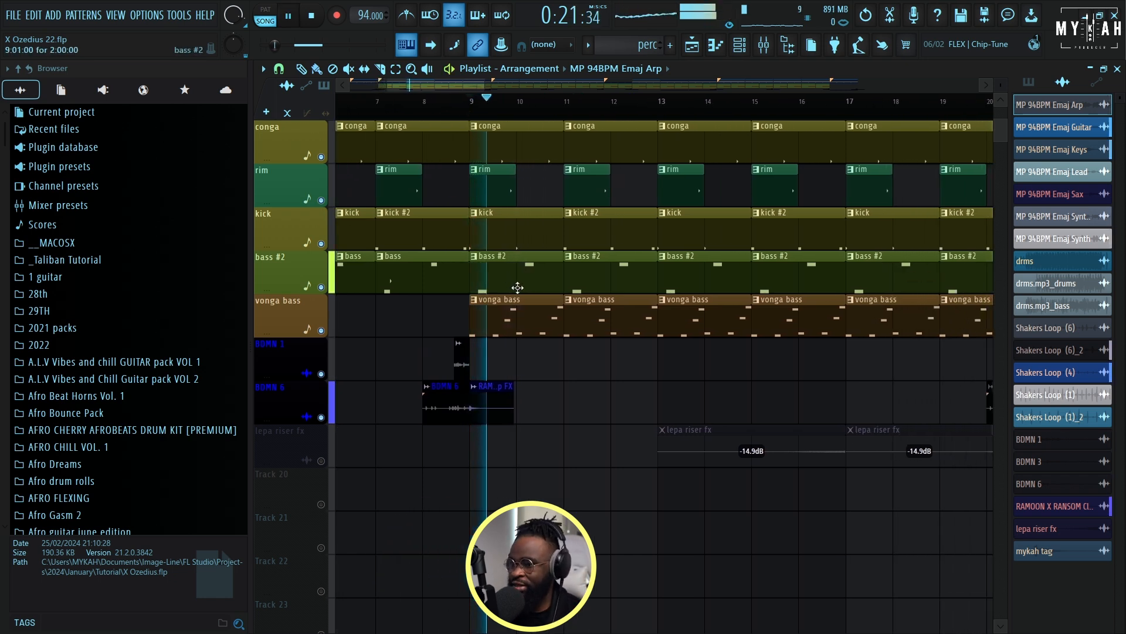
Step: Open the vonga bass pattern's notes in the piano roll and play it on its own in pattern mode
{"action": "key", "text": "space"}
{"action": "double_click", "coordinate": [537, 311]}
{"action": "left_click_drag", "start_coordinate": [516, 91], "coordinate": [378, 97]}
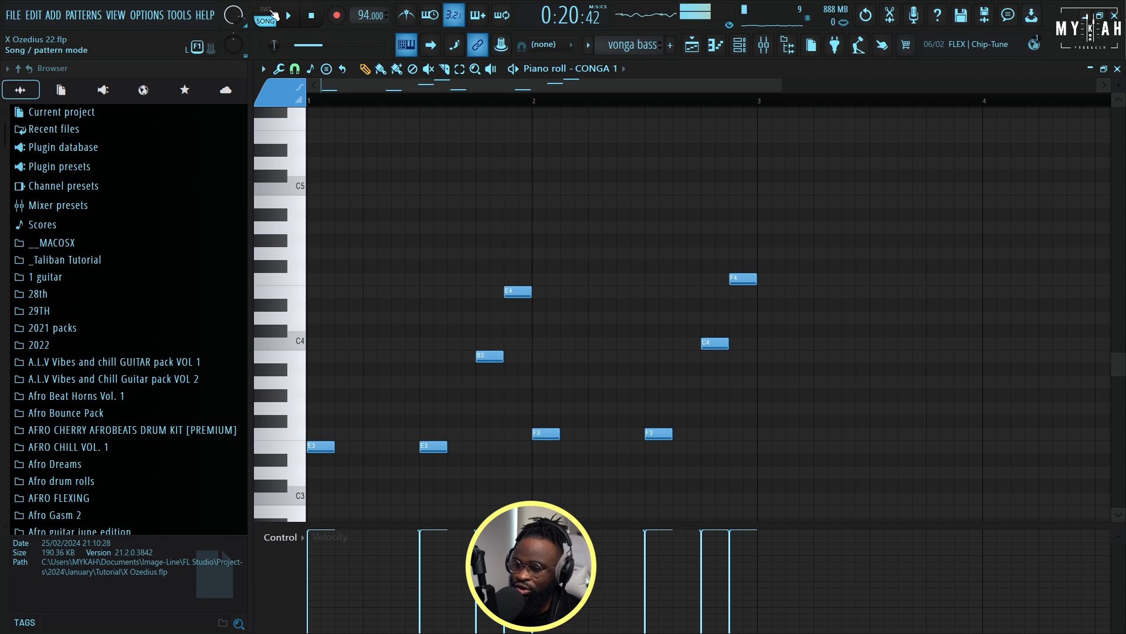
{"action": "key", "text": "space"}
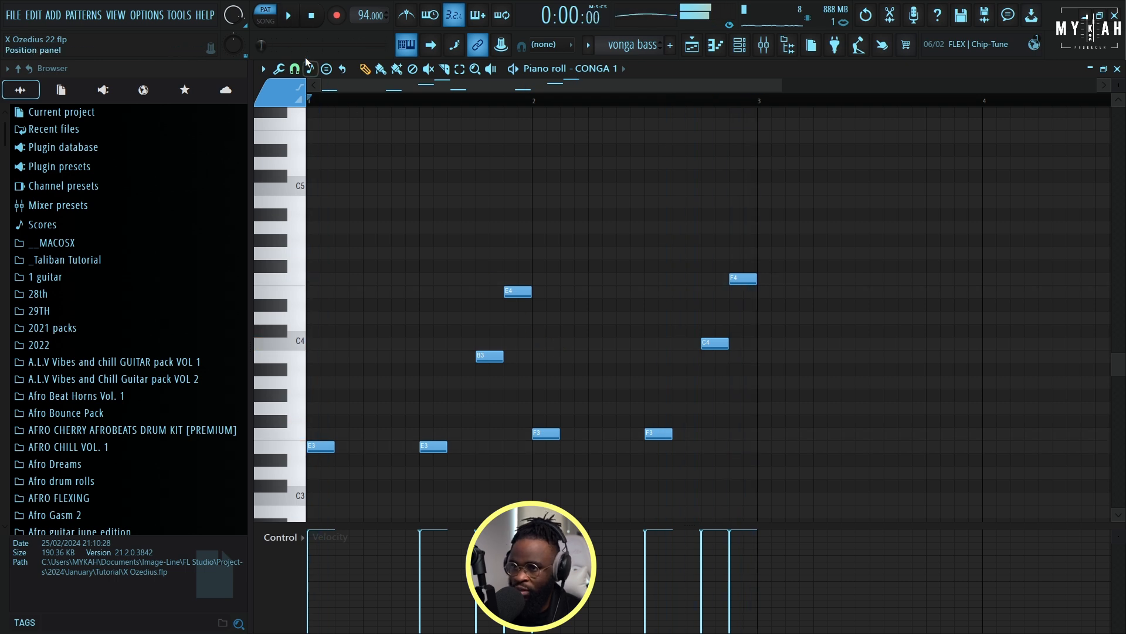
Step: Switch back to song mode and play the arrangement from bar 9 in the playlist
{"action": "left_click", "coordinate": [270, 21]}
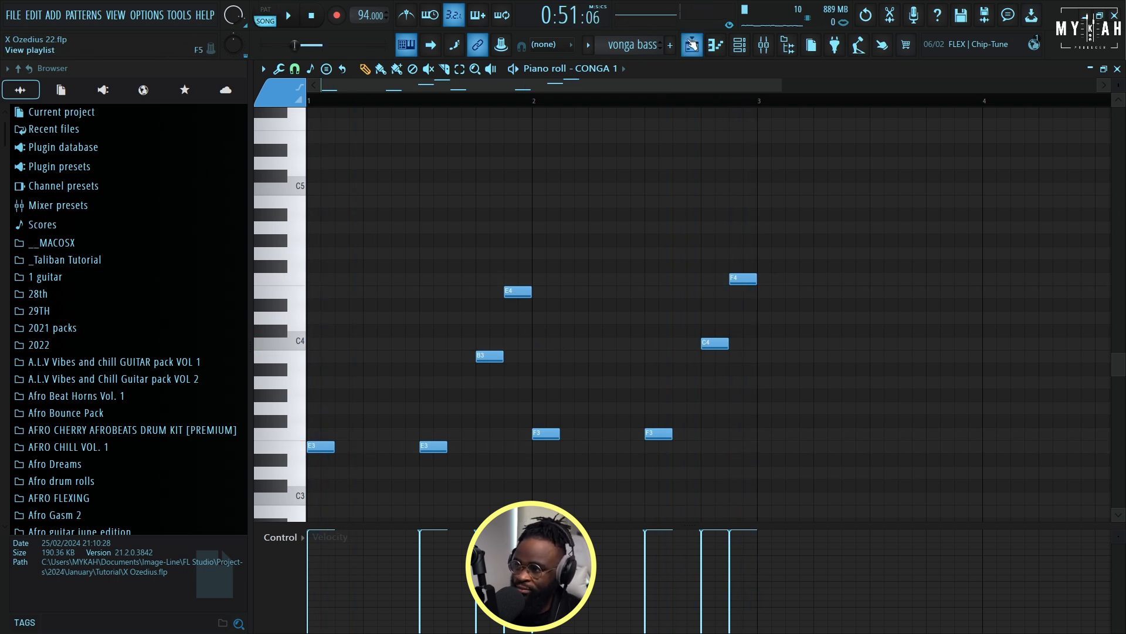
{"action": "left_click", "coordinate": [692, 45]}
{"action": "left_click", "coordinate": [471, 112]}
{"action": "key", "text": "space"}
Step: Delete the lepa riser fx clip at bar 13 and unmute the lepa riser fx track
{"action": "scroll", "coordinate": [473, 113], "scroll_direction": "down", "scroll_amount": 4}
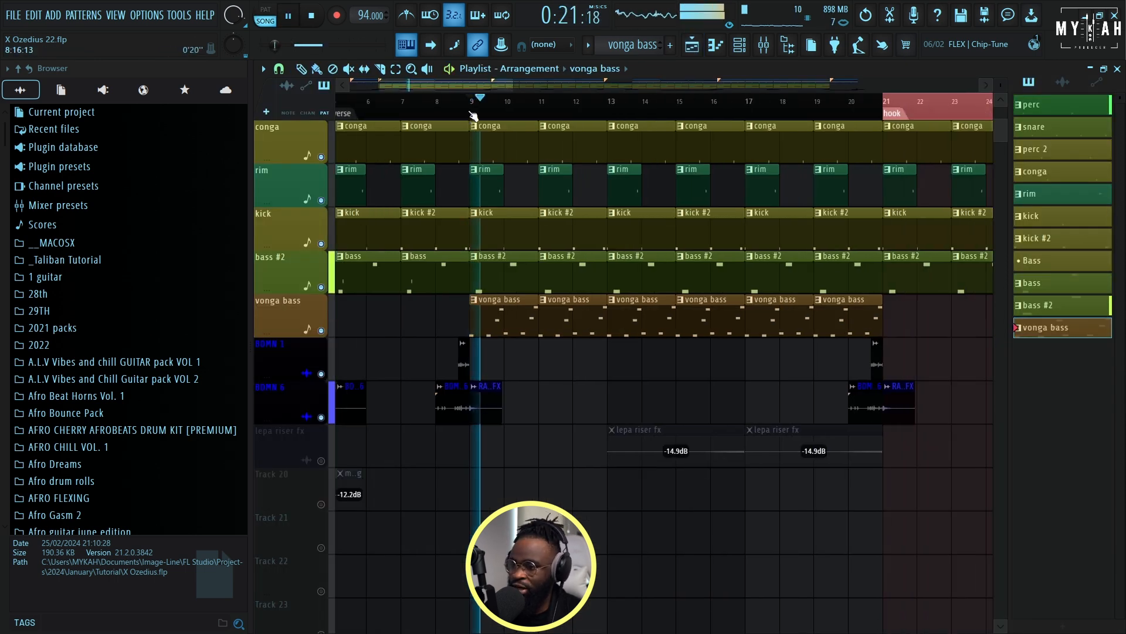
{"action": "right_click", "coordinate": [563, 446]}
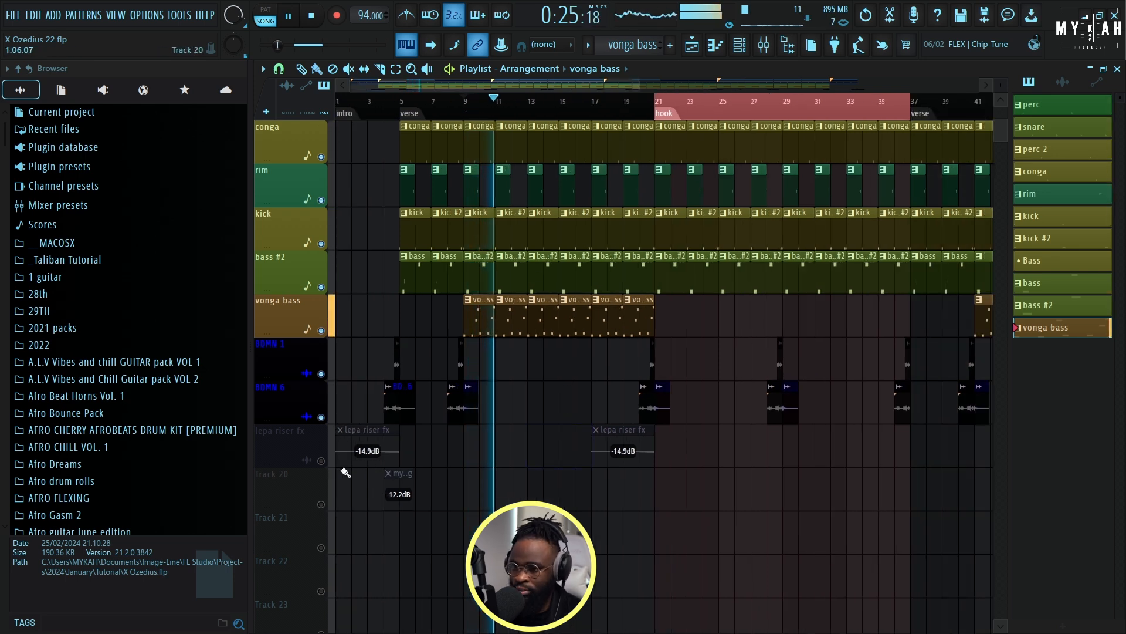
{"action": "left_click", "coordinate": [321, 462]}
Step: Unmute the MP 94BPM Emaj Sax track while the verse plays
{"action": "scroll", "coordinate": [531, 390], "scroll_direction": "up", "scroll_amount": 10}
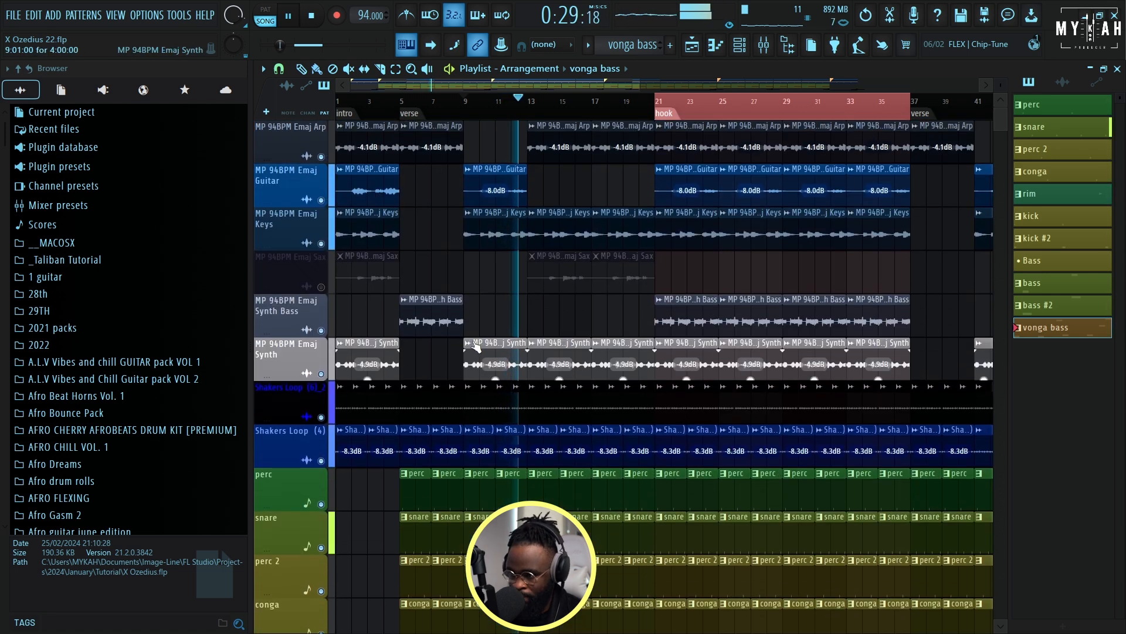
{"action": "scroll", "coordinate": [553, 113], "scroll_direction": "down", "scroll_amount": 2}
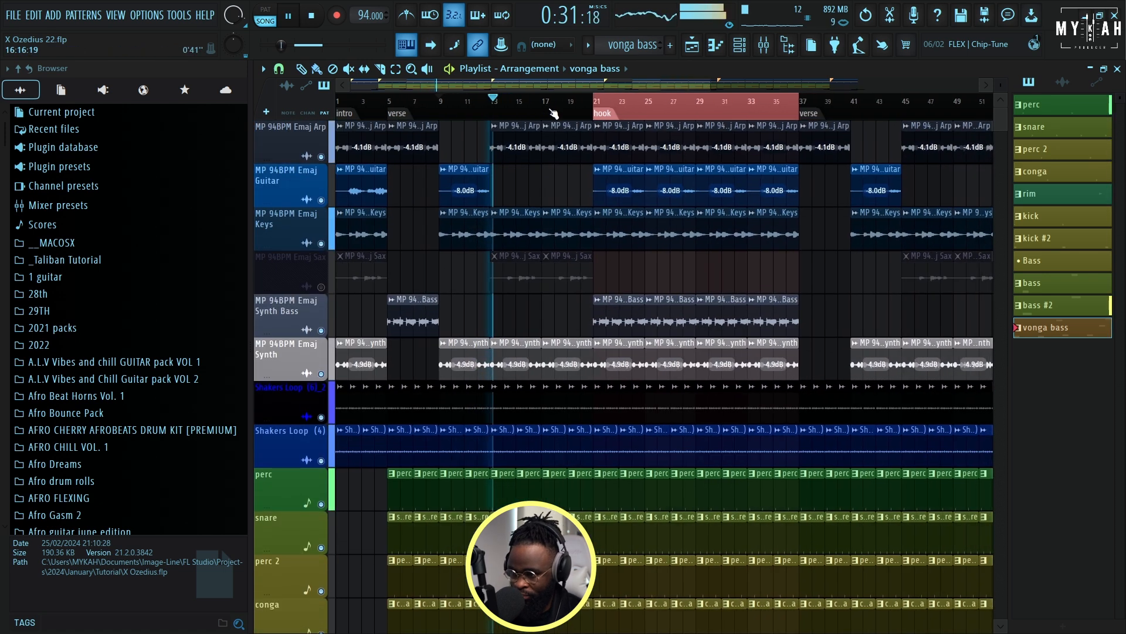
{"action": "scroll", "coordinate": [336, 292], "scroll_direction": "down", "scroll_amount": 2}
{"action": "left_click", "coordinate": [321, 288]}
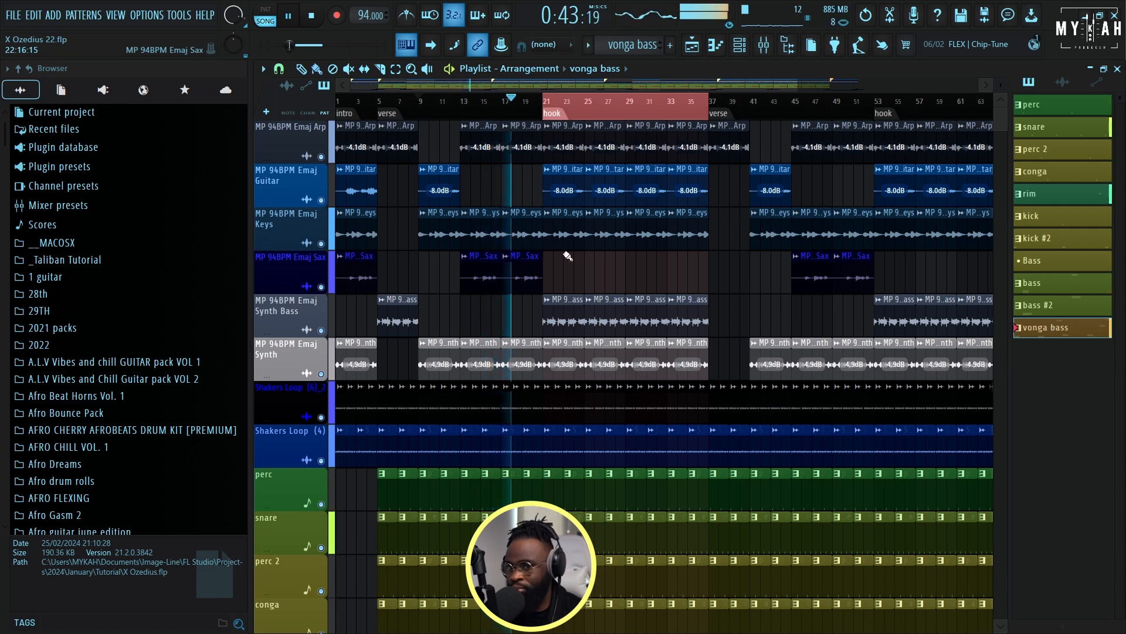
Step: Look over the whole arrangement, from the melodic tracks to the riser track, as playback runs into the hook
{"action": "scroll", "coordinate": [563, 116], "scroll_direction": "down", "scroll_amount": 2}
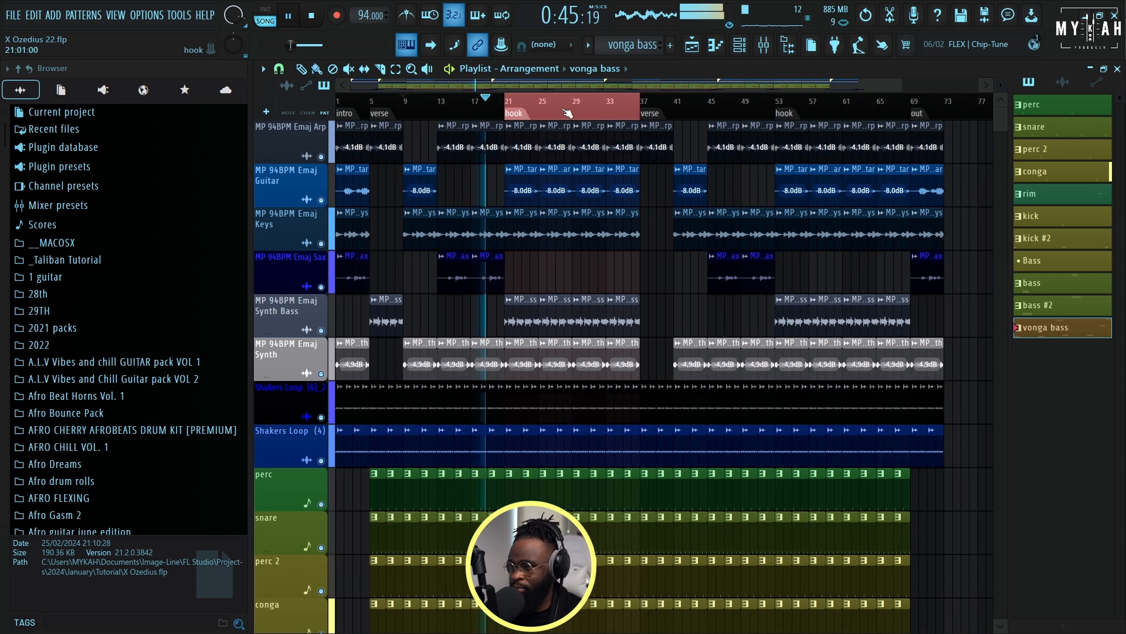
{"action": "scroll", "coordinate": [548, 246], "scroll_direction": "down", "scroll_amount": 4}
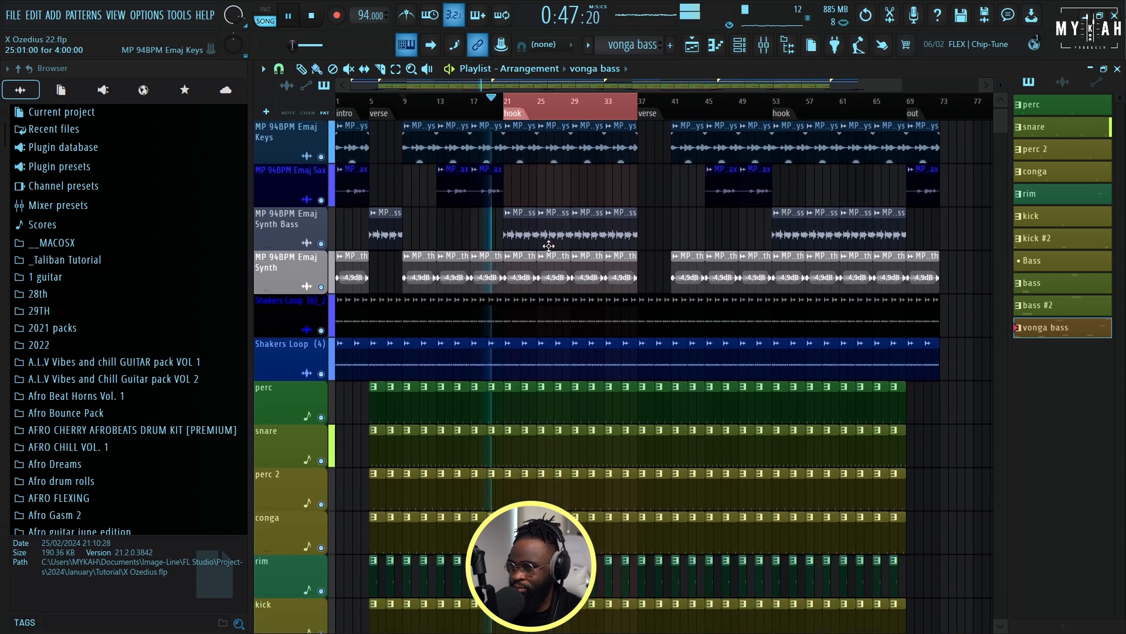
{"action": "scroll", "coordinate": [568, 265], "scroll_direction": "down", "scroll_amount": 8}
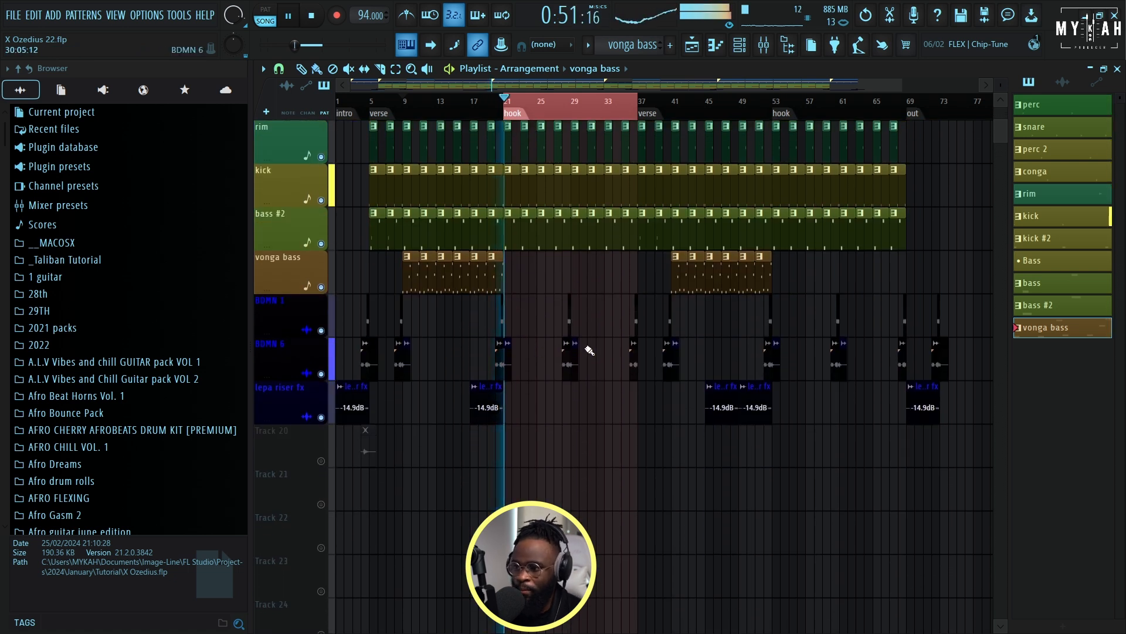
{"action": "scroll", "coordinate": [590, 350], "scroll_direction": "up", "scroll_amount": 4}
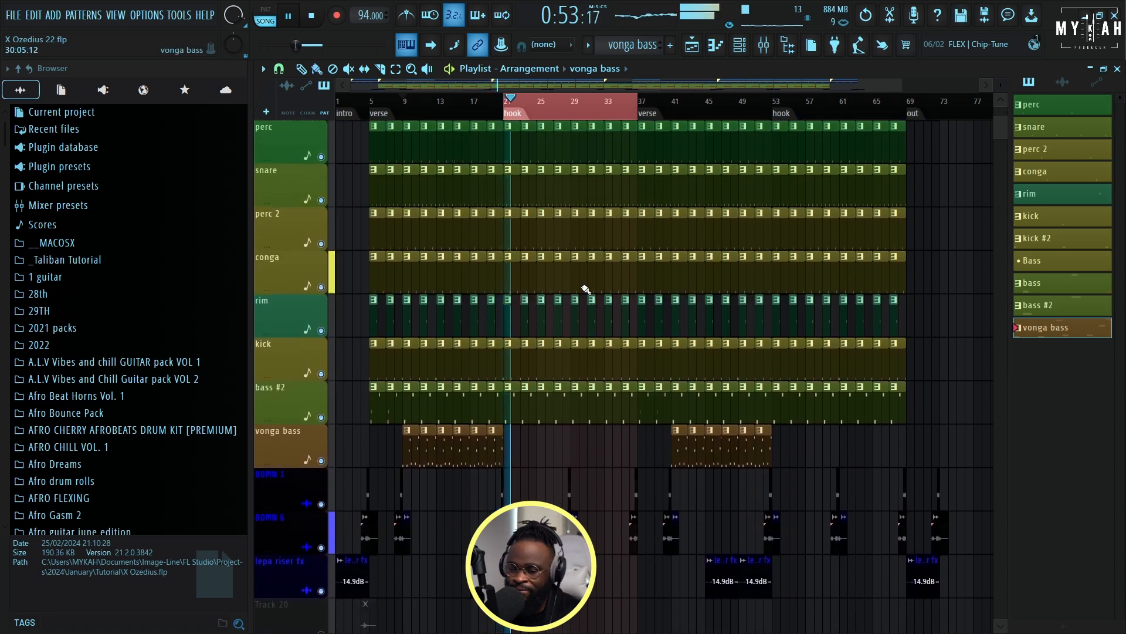
{"action": "scroll", "coordinate": [584, 290], "scroll_direction": "up", "scroll_amount": 8}
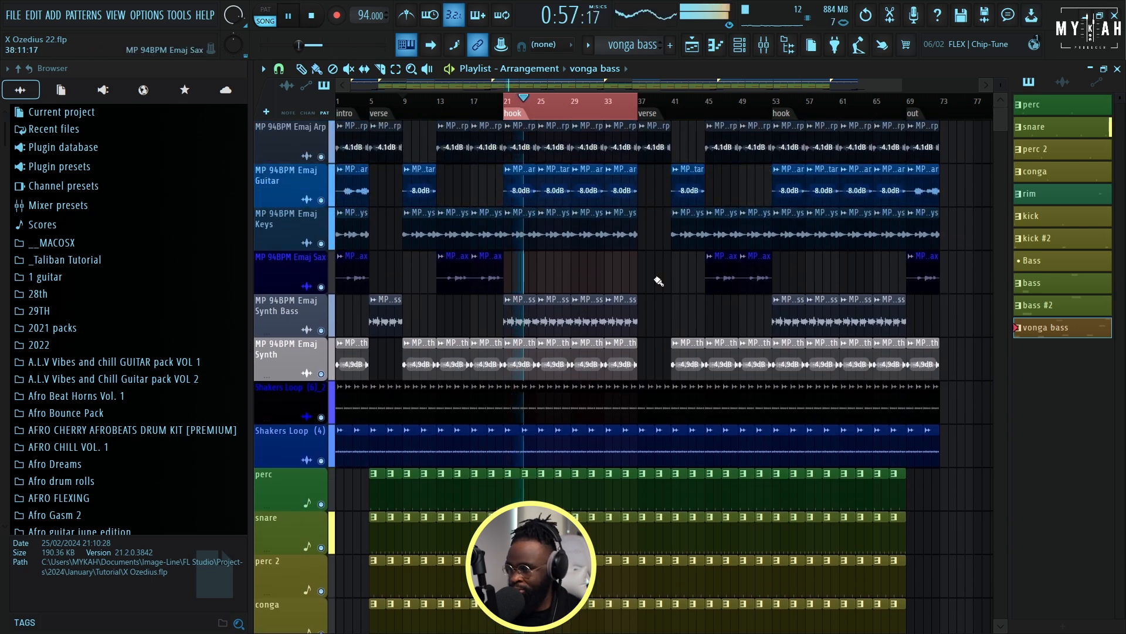
{"action": "scroll", "coordinate": [637, 109], "scroll_direction": "down", "scroll_amount": 1}
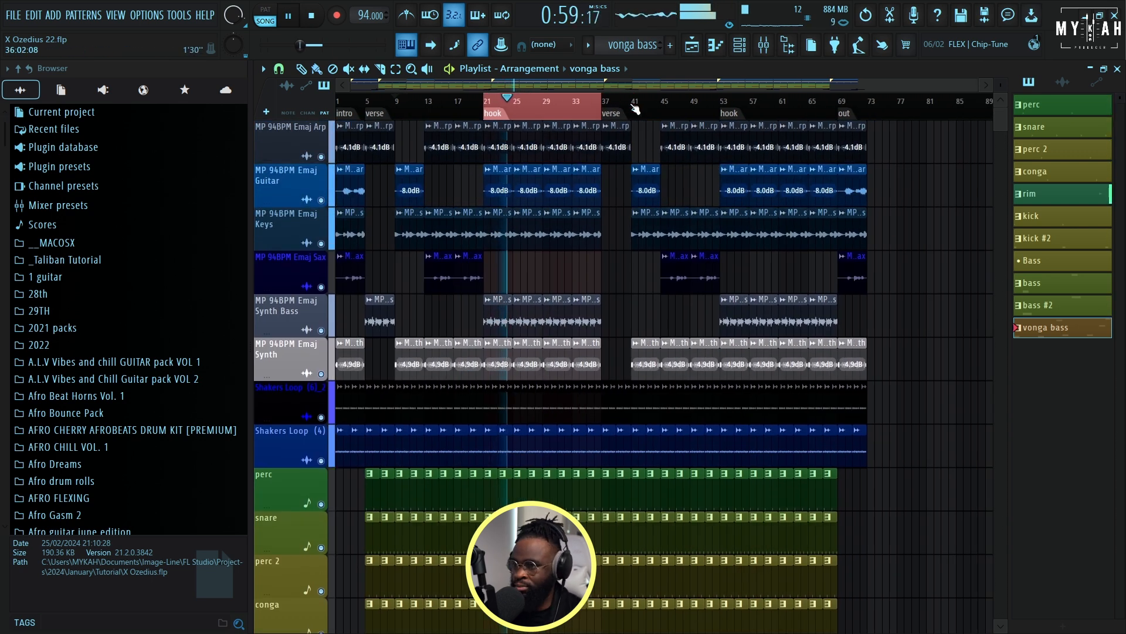
Step: Clear the hook's time selection and play the song from the start of the intro
{"action": "key", "text": "space"}
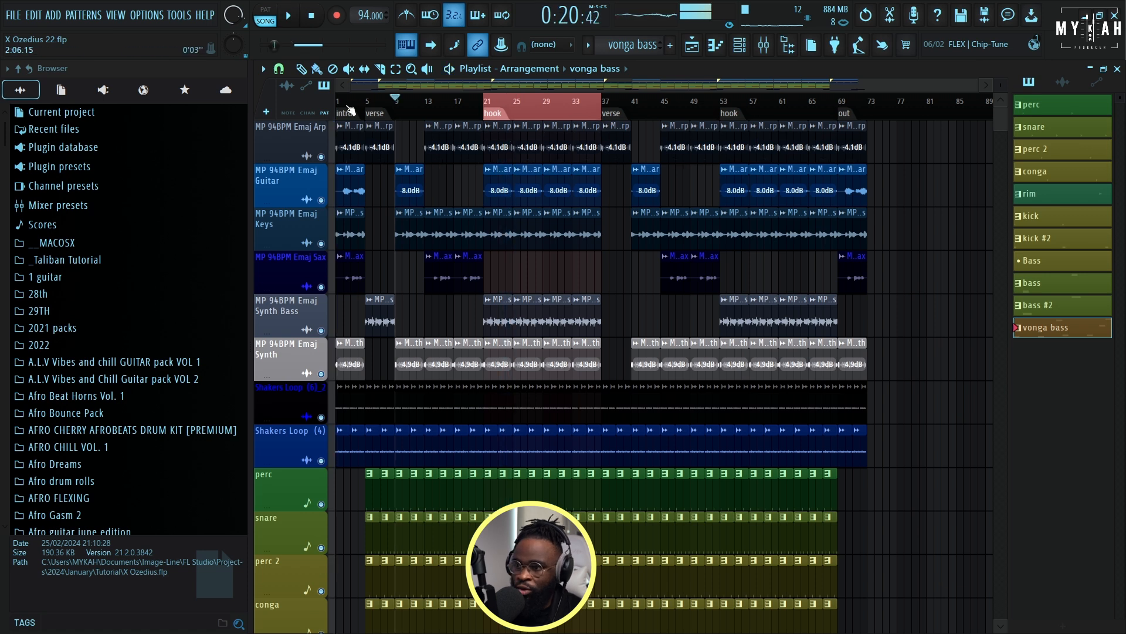
{"action": "scroll", "coordinate": [343, 103], "scroll_direction": "up", "scroll_amount": 5}
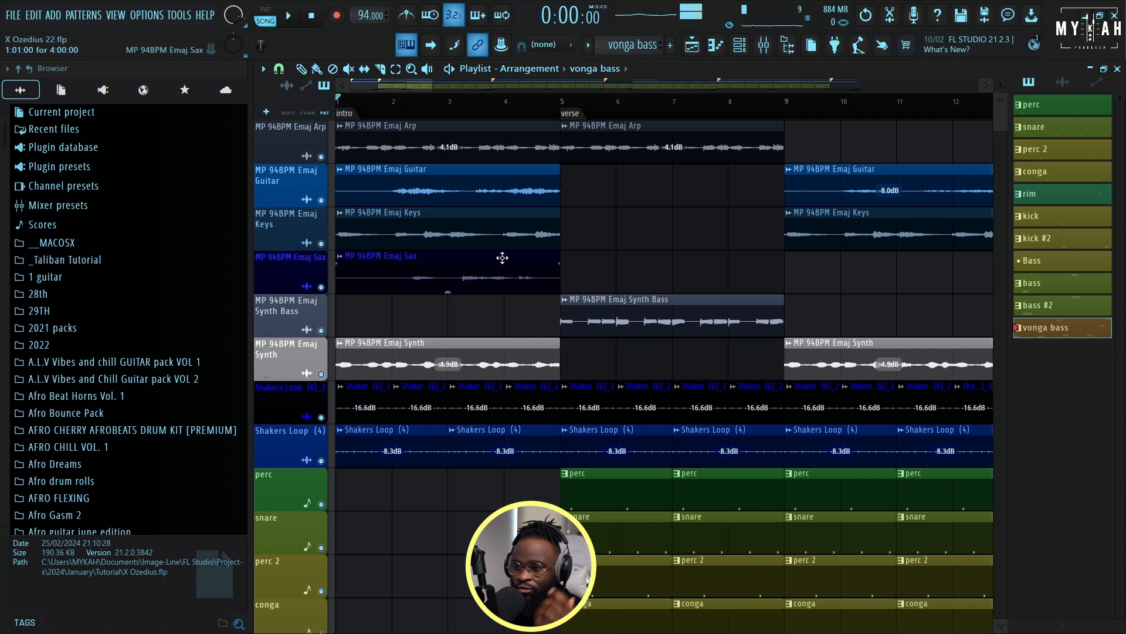
{"action": "key", "text": "space"}
Step: Follow the intro and verse in the playlist, examining which melodic, drum, bass and riser clips enter in each section
{"action": "scroll", "coordinate": [431, 113], "scroll_direction": "down", "scroll_amount": 2}
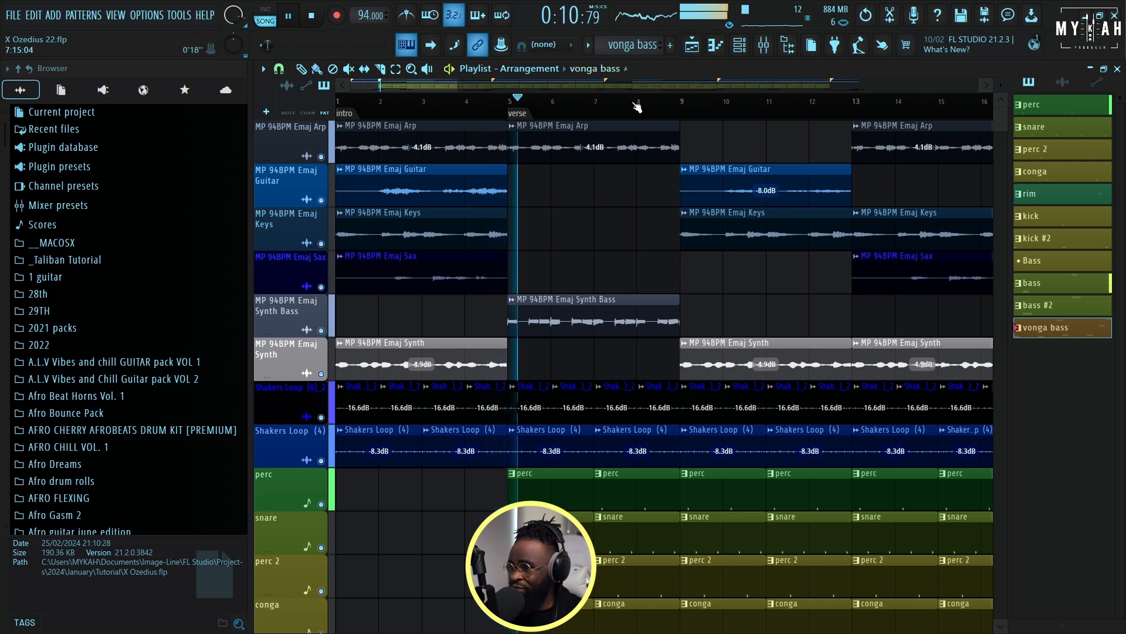
{"action": "scroll", "coordinate": [641, 114], "scroll_direction": "down", "scroll_amount": 2}
{"action": "scroll", "coordinate": [642, 114], "scroll_direction": "down", "scroll_amount": 1}
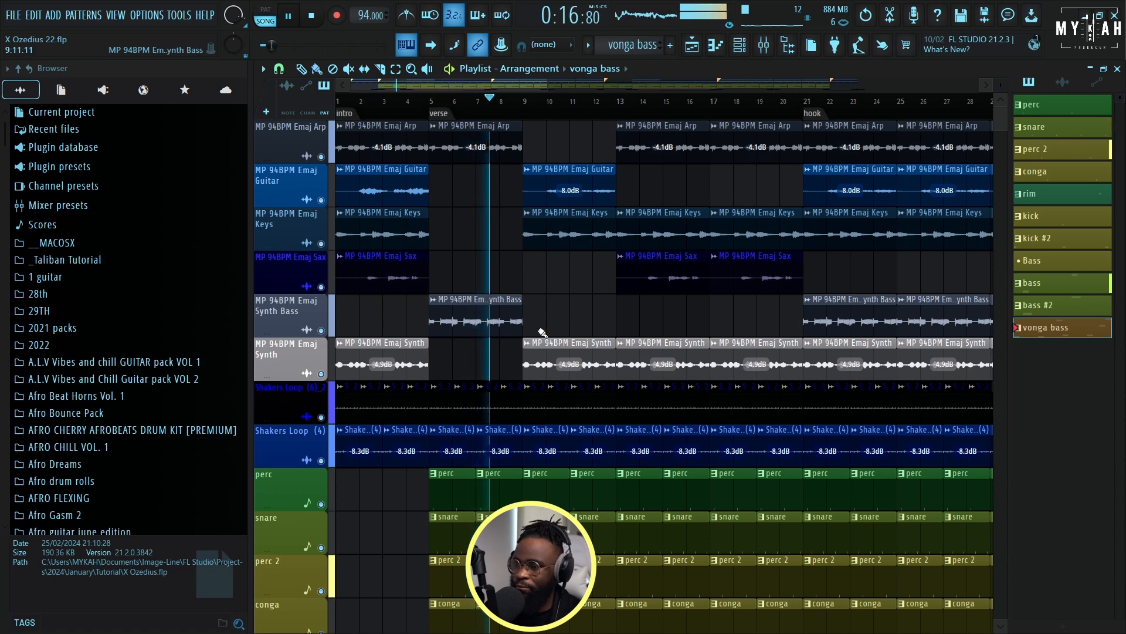
{"action": "scroll", "coordinate": [539, 335], "scroll_direction": "down", "scroll_amount": 3}
{"action": "scroll", "coordinate": [538, 336], "scroll_direction": "down", "scroll_amount": 8}
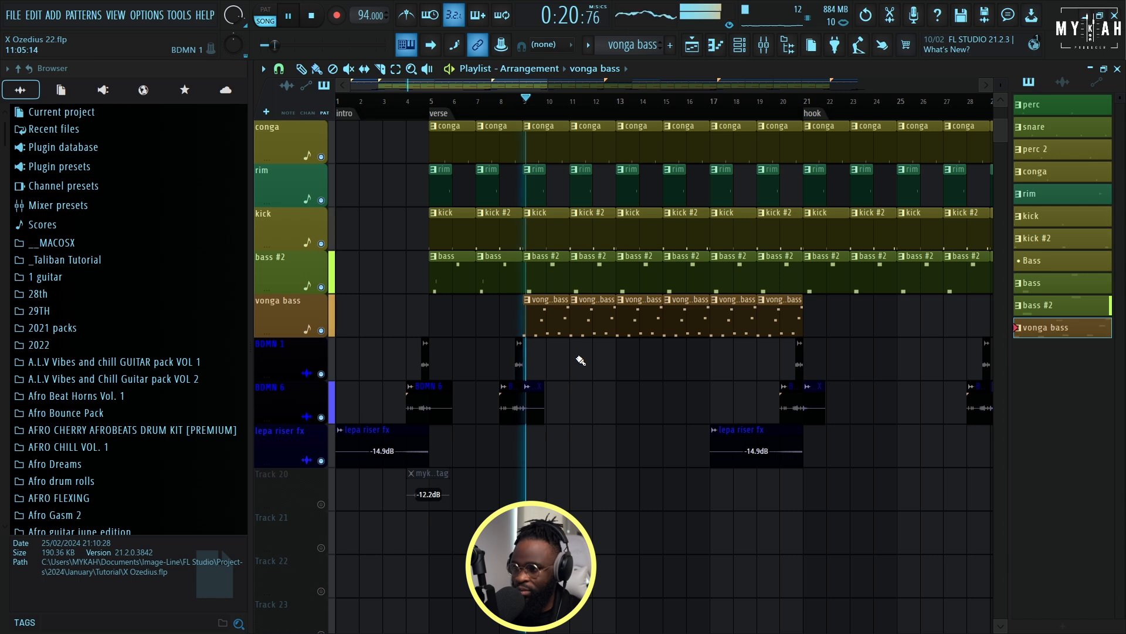
{"action": "scroll", "coordinate": [572, 357], "scroll_direction": "up", "scroll_amount": 4}
{"action": "scroll", "coordinate": [572, 361], "scroll_direction": "up", "scroll_amount": 7}
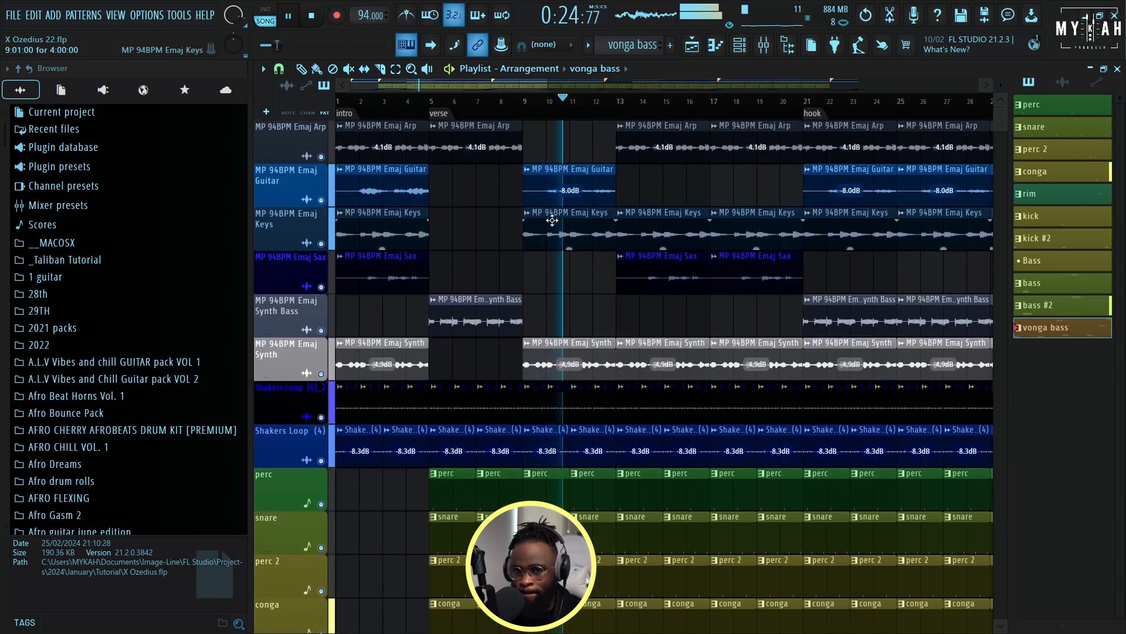
{"action": "scroll", "coordinate": [568, 108], "scroll_direction": "down", "scroll_amount": 1}
{"action": "scroll", "coordinate": [568, 107], "scroll_direction": "down", "scroll_amount": 3}
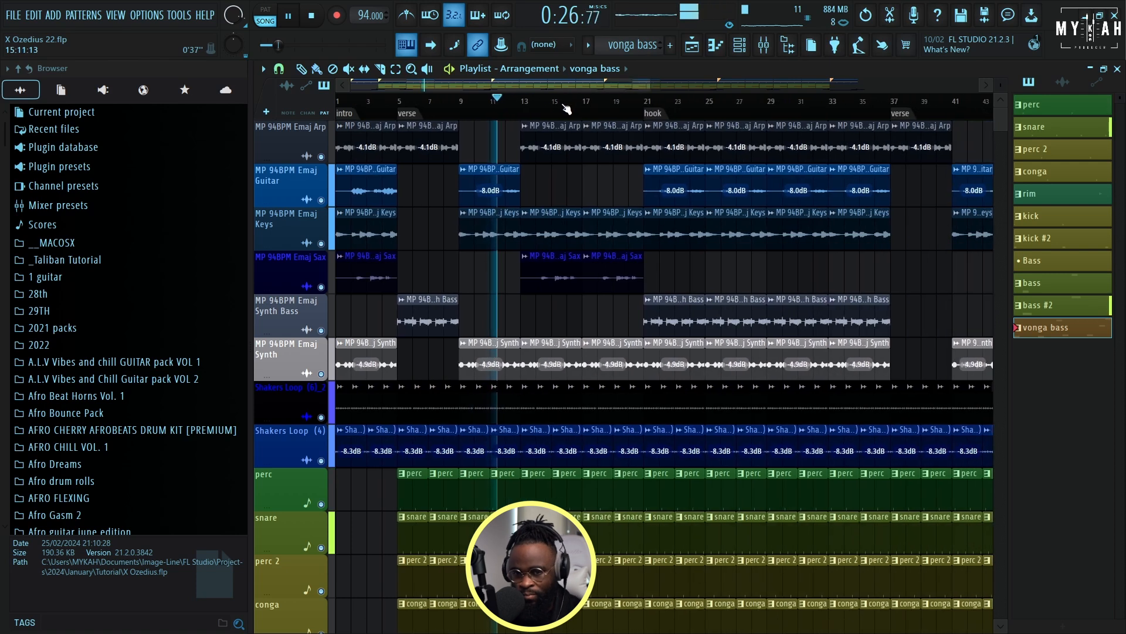
{"action": "scroll", "coordinate": [565, 109], "scroll_direction": "down", "scroll_amount": 1}
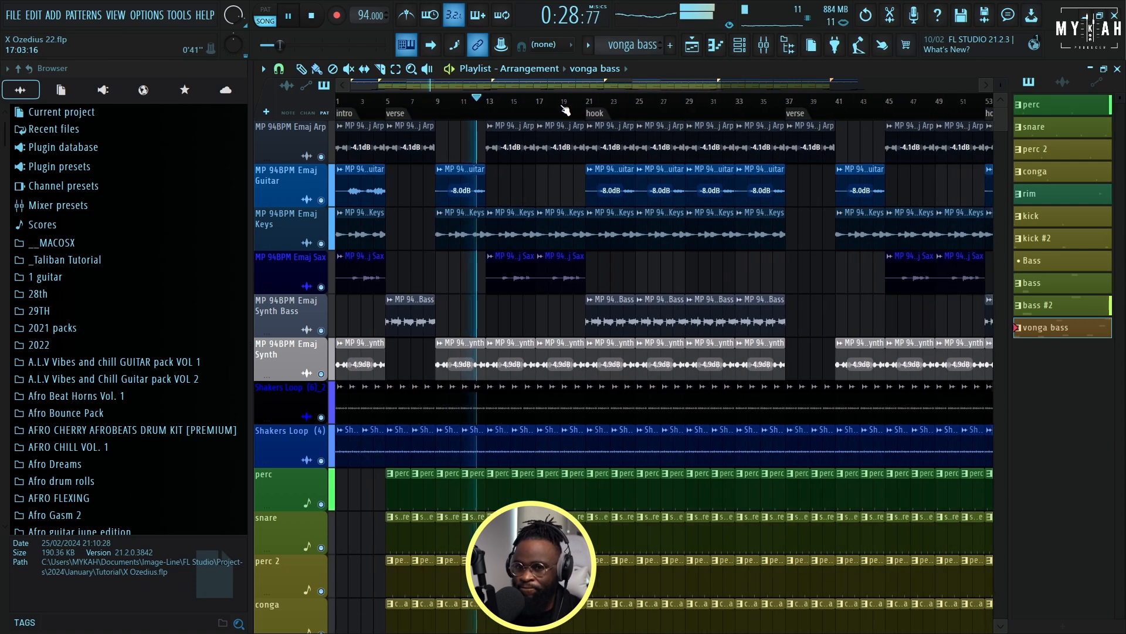
{"action": "scroll", "coordinate": [565, 109], "scroll_direction": "down", "scroll_amount": 1}
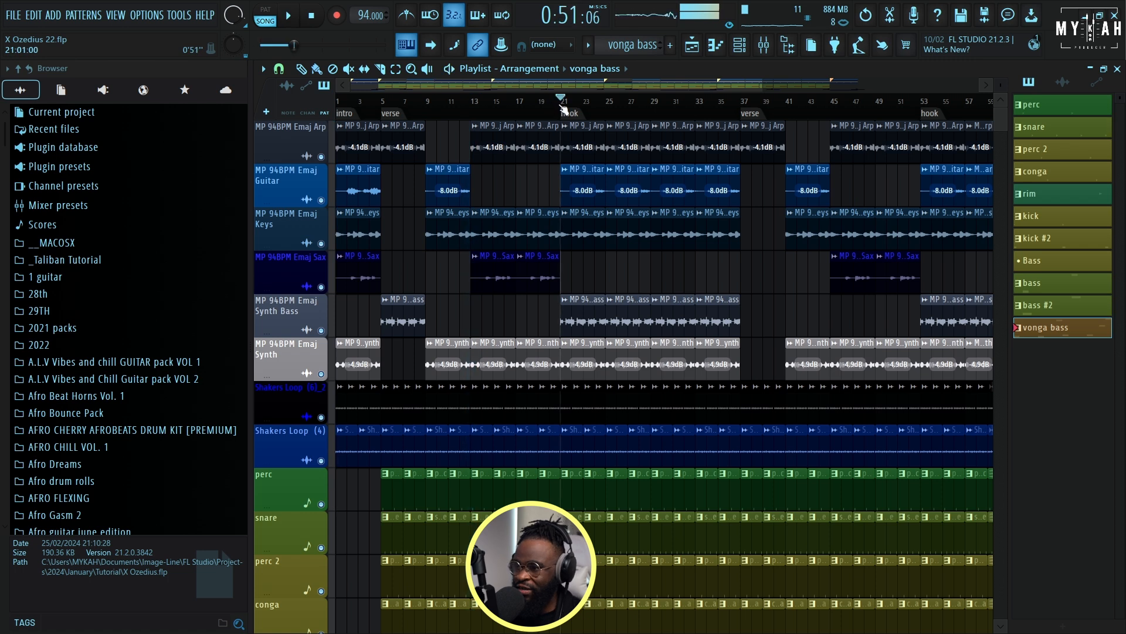
Step: Play the song from the start of the second verse at bar 37
{"action": "scroll", "coordinate": [563, 109], "scroll_direction": "down", "scroll_amount": 2}
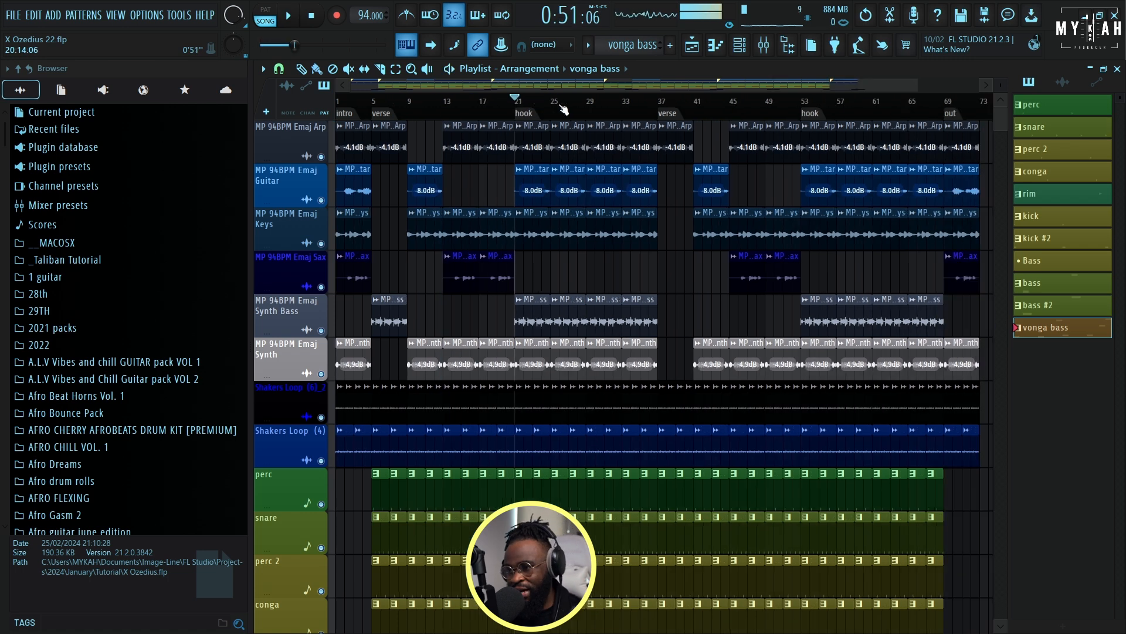
{"action": "scroll", "coordinate": [564, 109], "scroll_direction": "down", "scroll_amount": 1}
{"action": "left_click", "coordinate": [603, 105]}
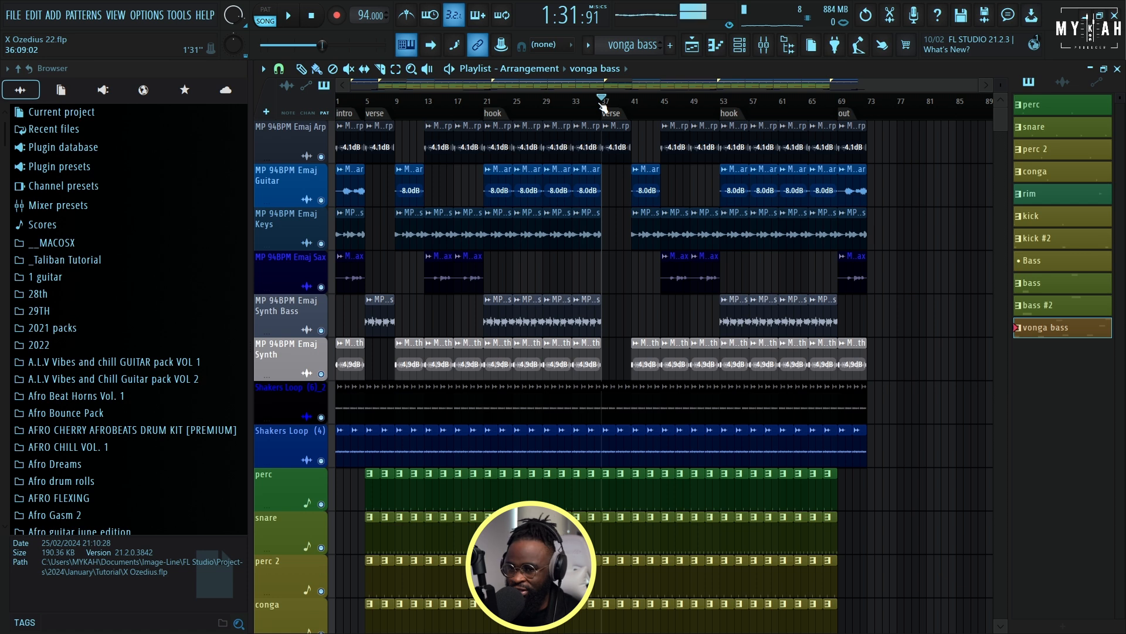
{"action": "key", "text": "space"}
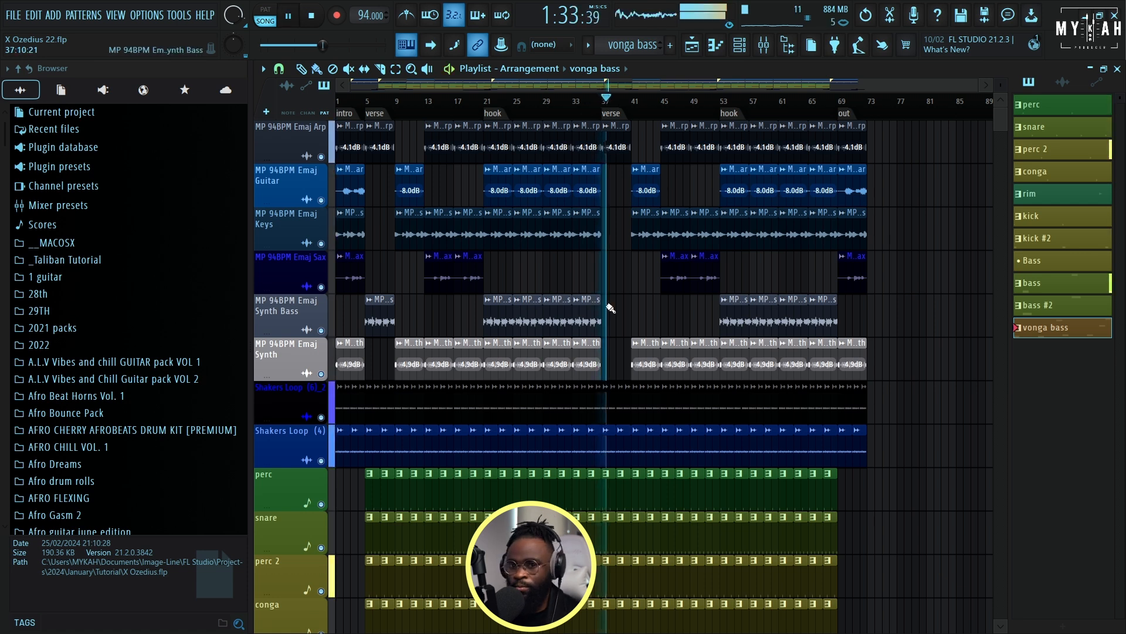
Step: Follow the second verse with the track heights reduced, examining which melodic, drum, bass and effect clips play in each part
{"action": "scroll", "coordinate": [609, 315], "scroll_direction": "down", "scroll_amount": 1}
{"action": "scroll", "coordinate": [608, 315], "scroll_direction": "down", "scroll_amount": 6}
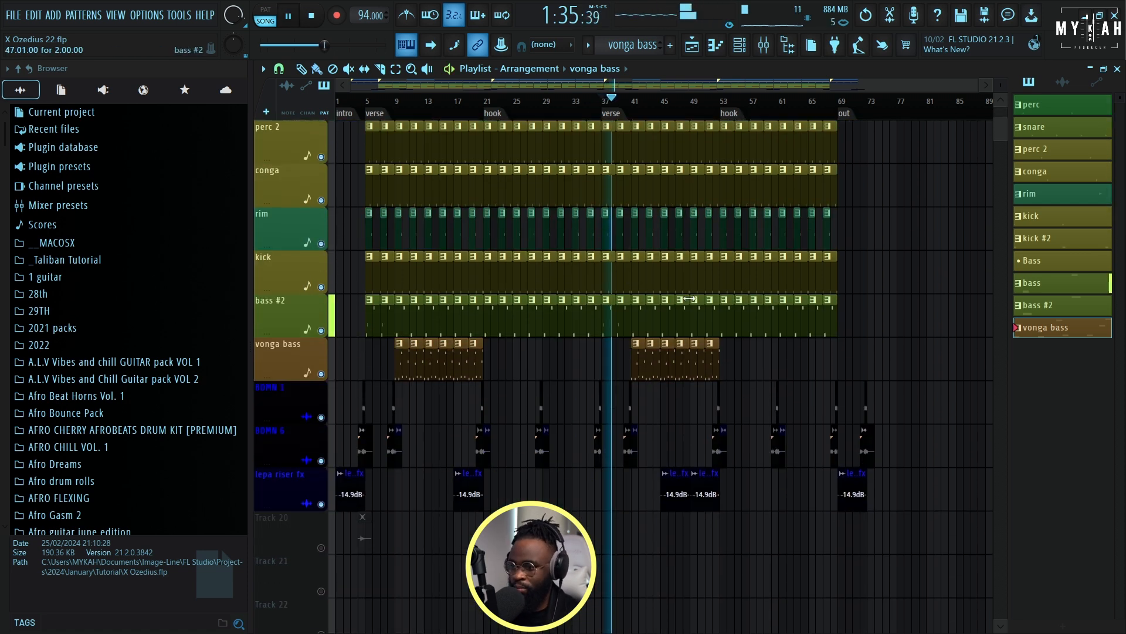
{"action": "scroll", "coordinate": [689, 298], "scroll_direction": "up", "scroll_amount": 5}
{"action": "scroll", "coordinate": [690, 298], "scroll_direction": "up", "scroll_amount": 3}
{"action": "left_click_drag", "start_coordinate": [1001, 85], "coordinate": [1001, 97]}
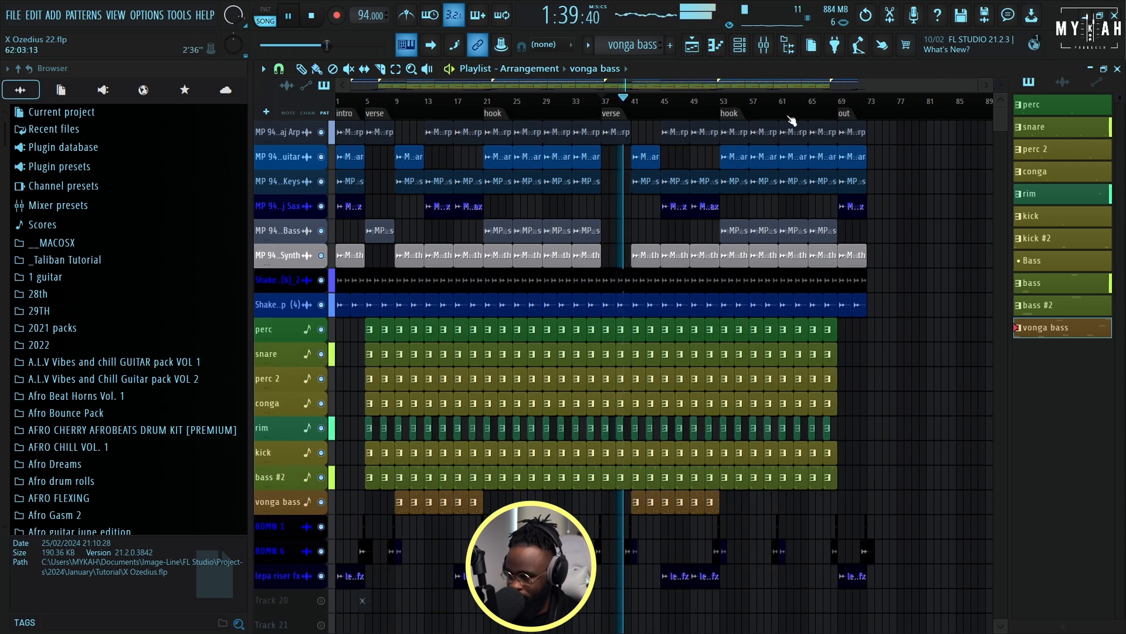
{"action": "scroll", "coordinate": [663, 108], "scroll_direction": "up", "scroll_amount": 10}
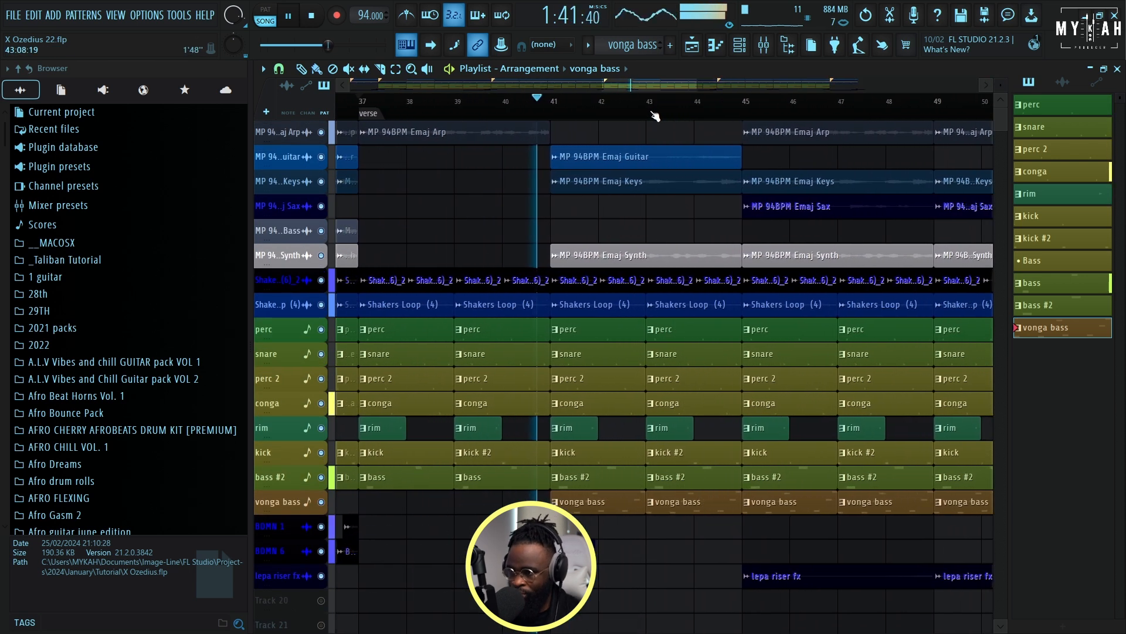
{"action": "scroll", "coordinate": [656, 115], "scroll_direction": "down", "scroll_amount": 4}
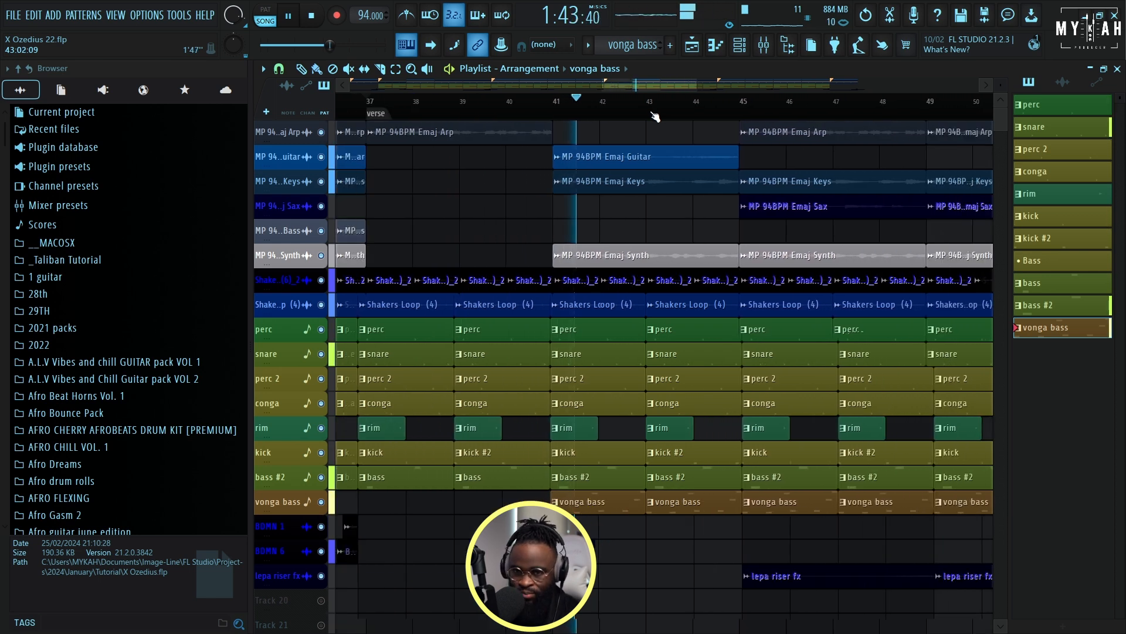
{"action": "scroll", "coordinate": [655, 115], "scroll_direction": "down", "scroll_amount": 5}
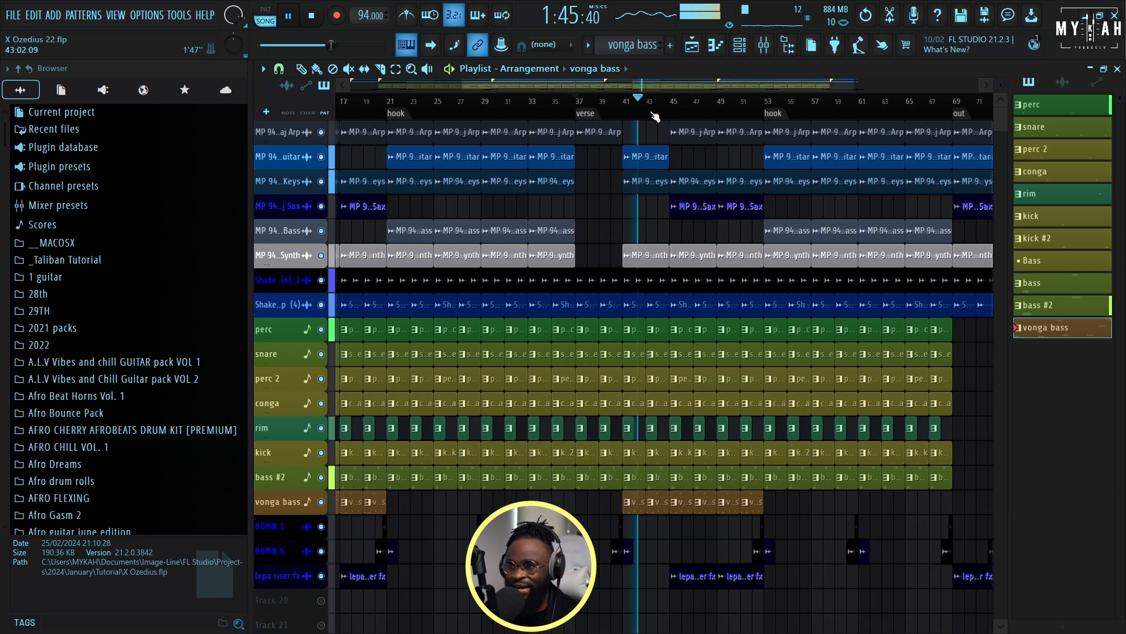